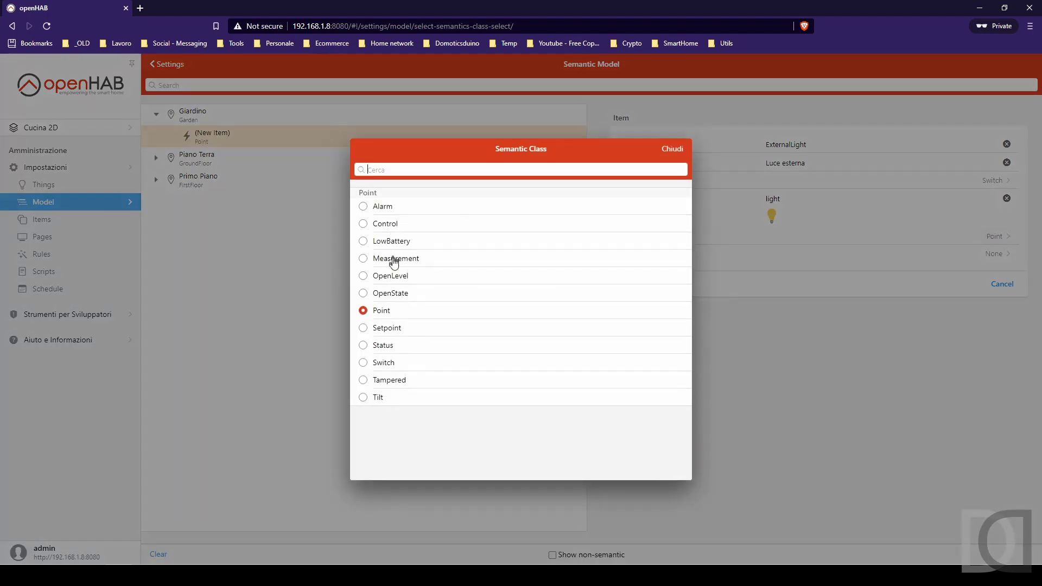
- Assign the Switch semantic class and Light property to the new ExternalLight point, and create the item
left_click(386, 372)
left_click(697, 256)
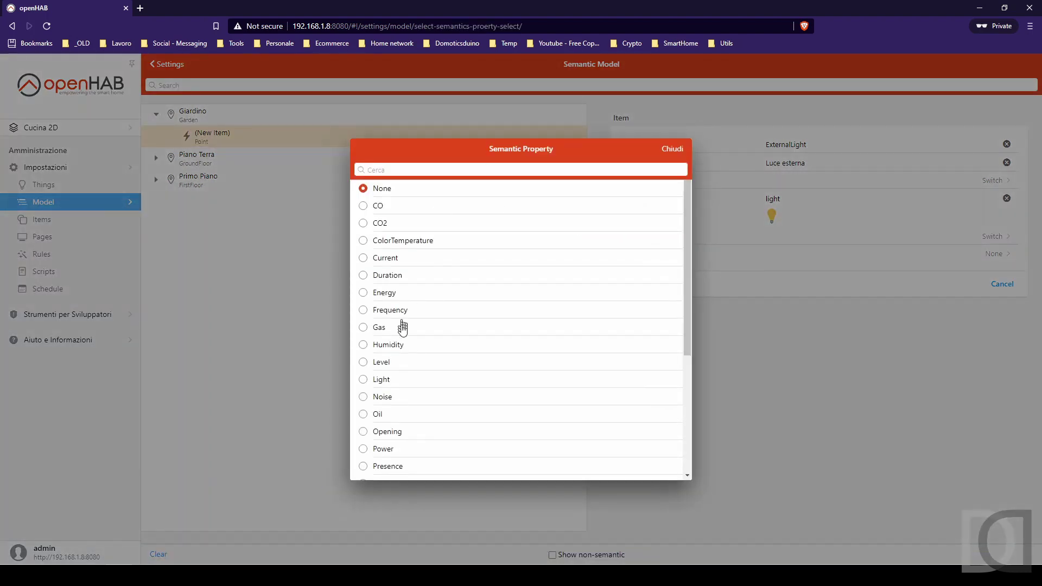
left_click(382, 379)
left_click(636, 283)
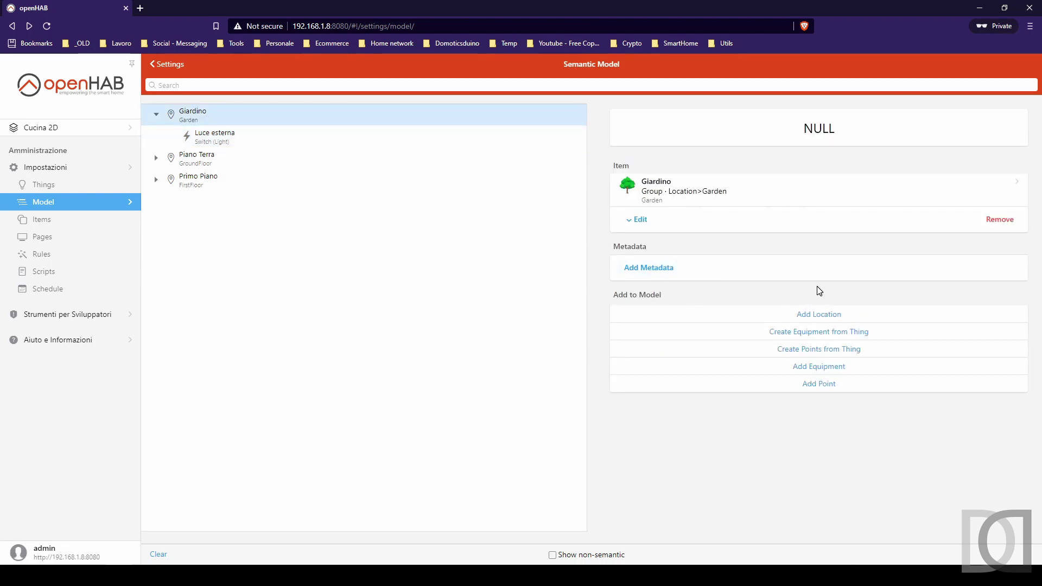
- Add a point under Giardino named LightSensor, labelled Sensore Crepuscolare, with type Number and category sunrise
left_click(819, 384)
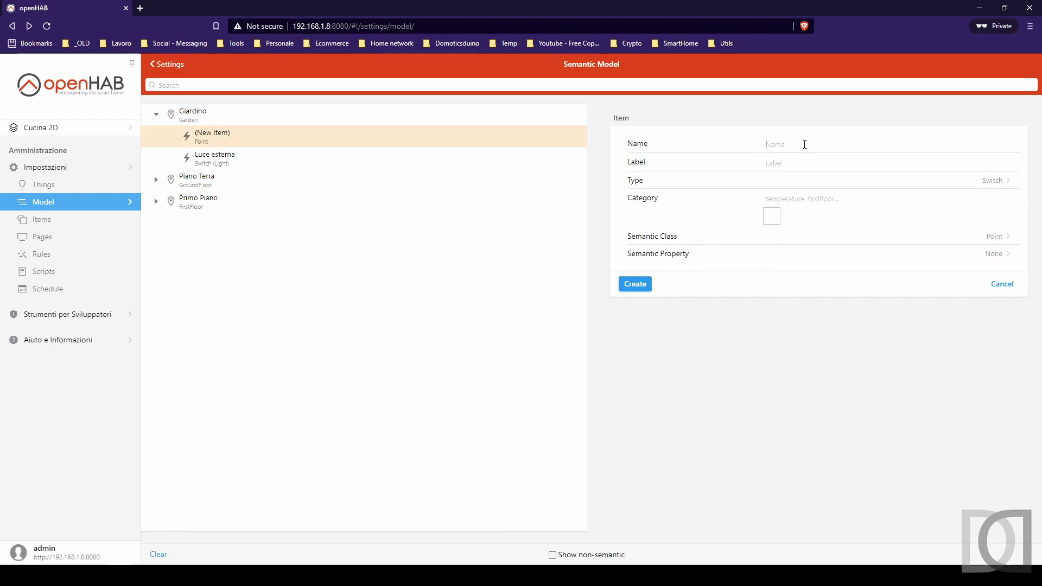
type("LightSenso")
type("re")
left_click(835, 182)
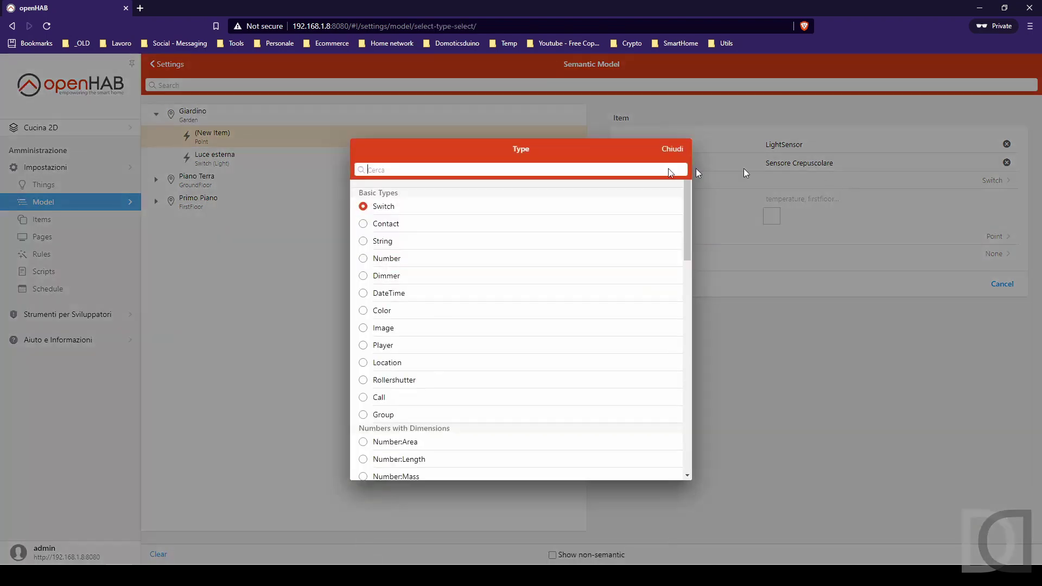
left_click(386, 263)
left_click(795, 198)
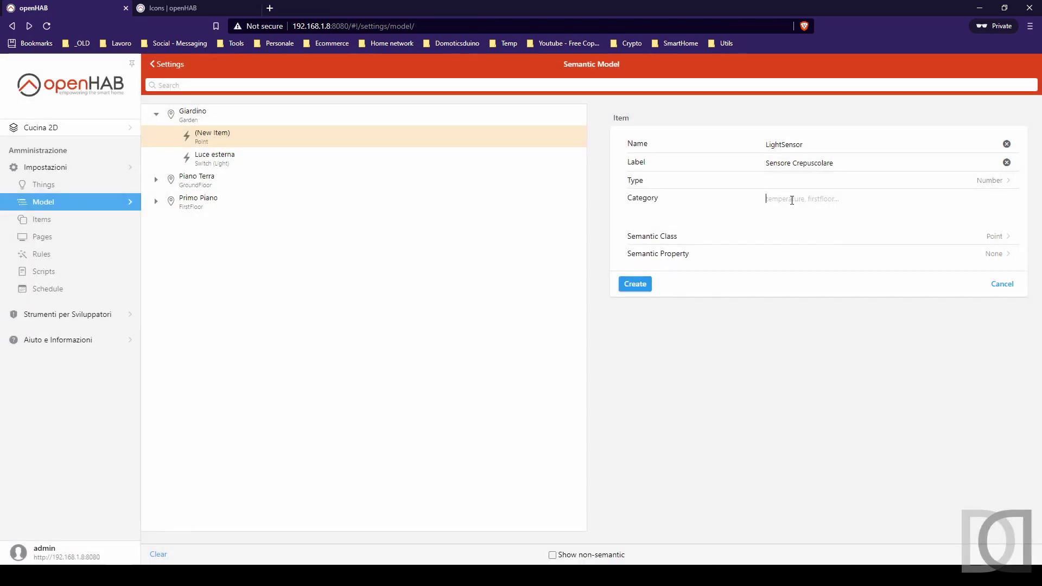
type("sunri")
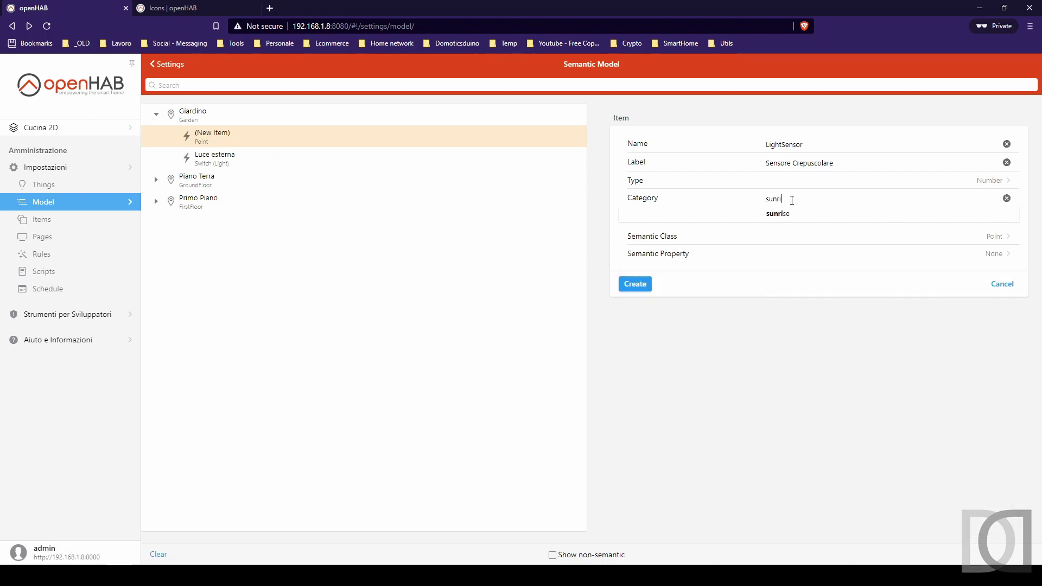
left_click(787, 215)
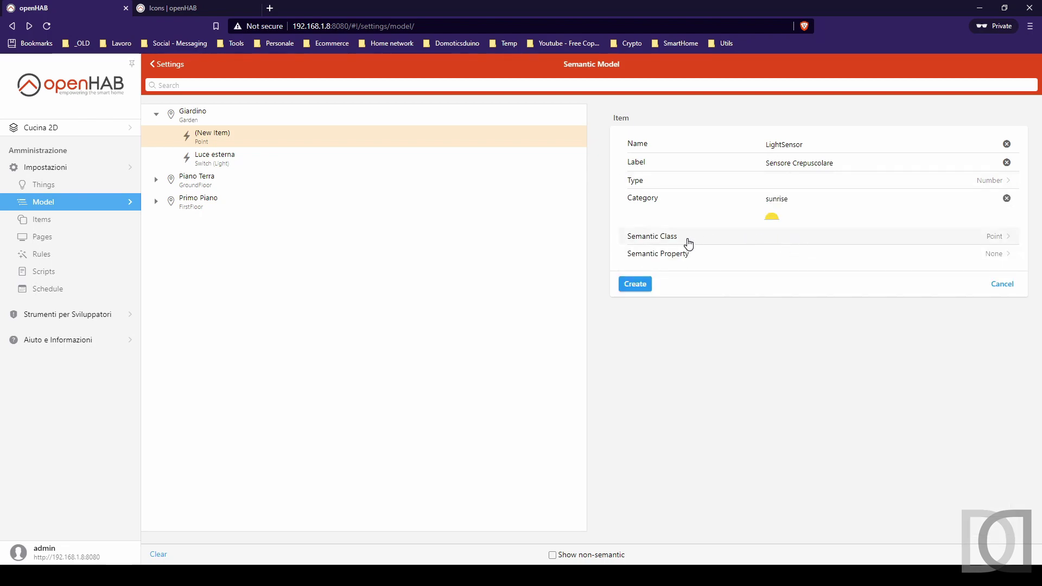
- Set the LightSensor point's semantic class to Measurement and its property to Light, and create the item
left_click(687, 239)
left_click(411, 259)
left_click(700, 254)
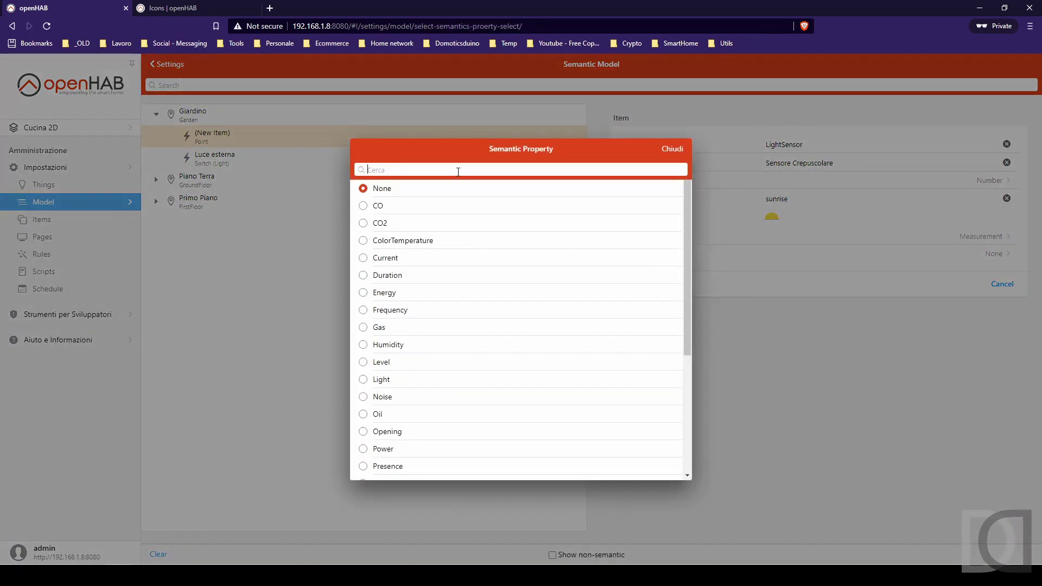
type("light")
left_click(504, 197)
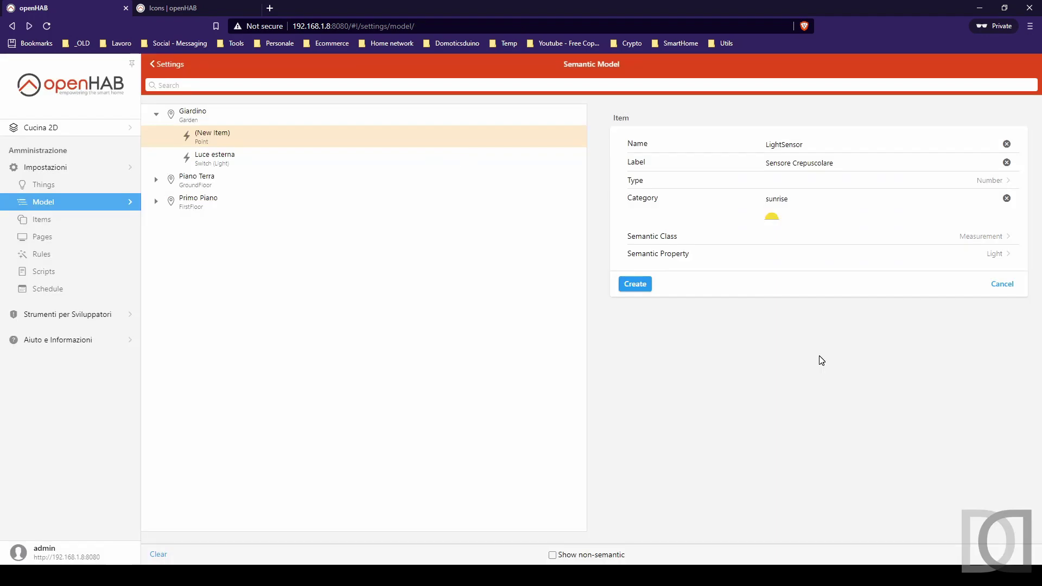
left_click(639, 288)
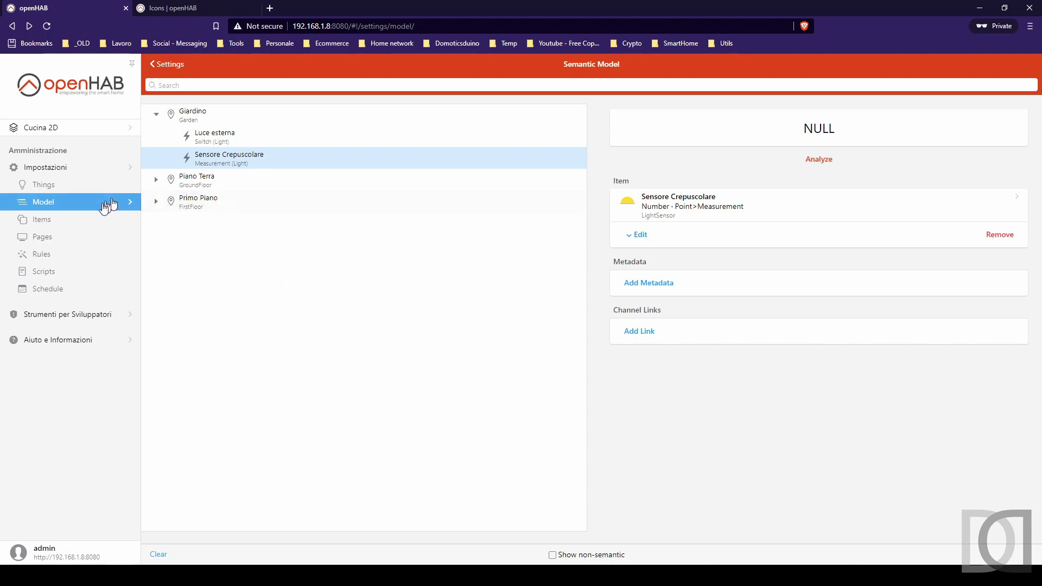
- Start a new rule and name it Tramonto
left_click(54, 257)
left_click(1023, 546)
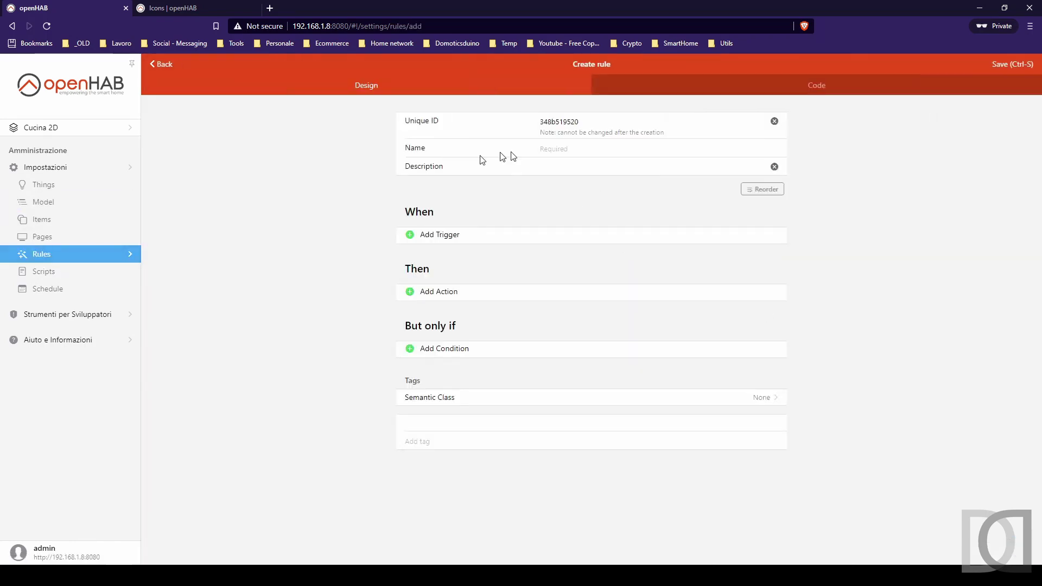
type("Tramonto")
- Add an item event trigger to the Tramonto rule that fires when Sensore Crepuscolare in Giardino has changed
left_click(426, 239)
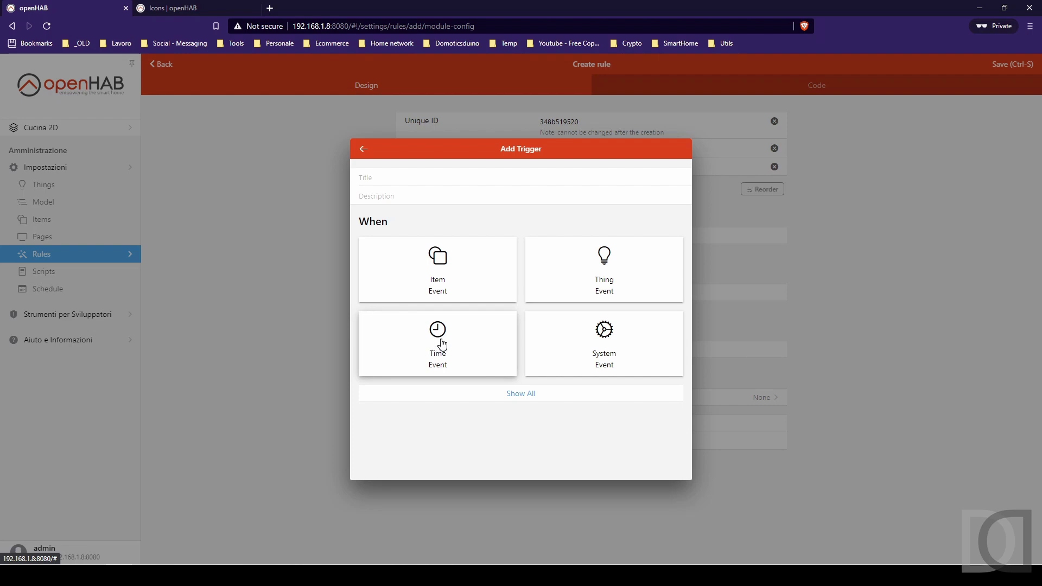
left_click(444, 265)
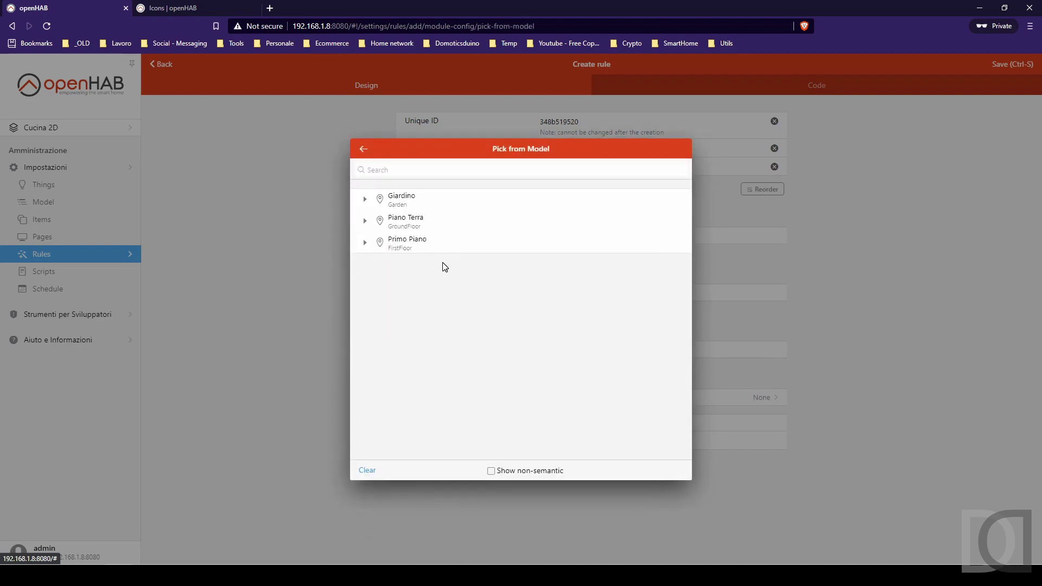
left_click(402, 199)
double_click(430, 240)
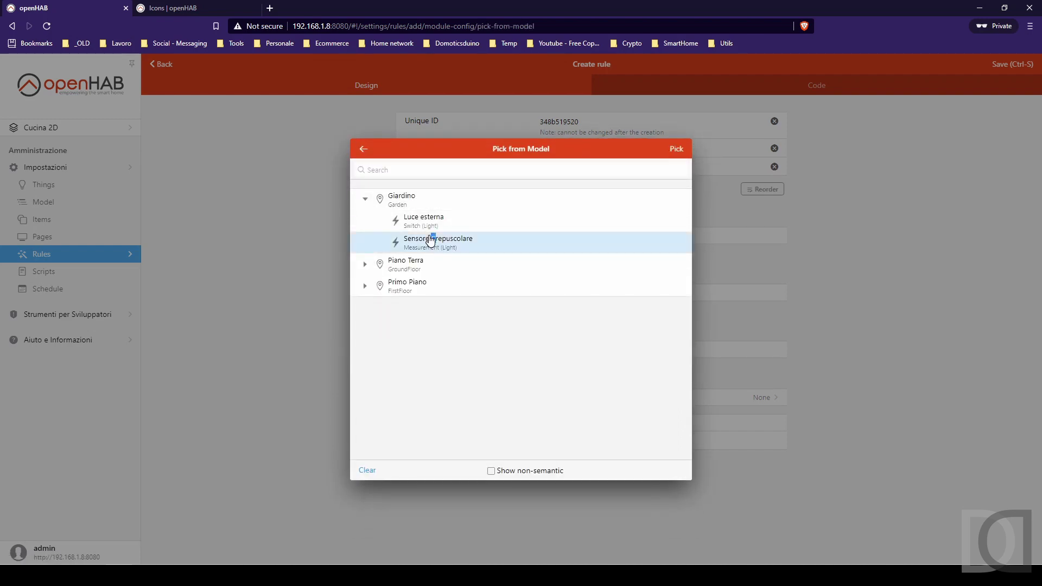
left_click(678, 148)
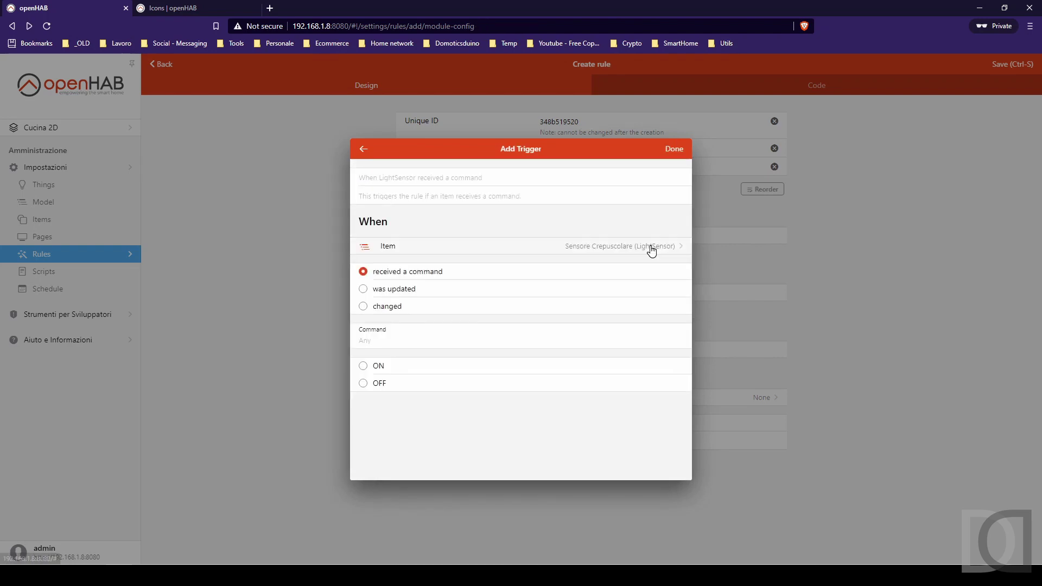
left_click(393, 308)
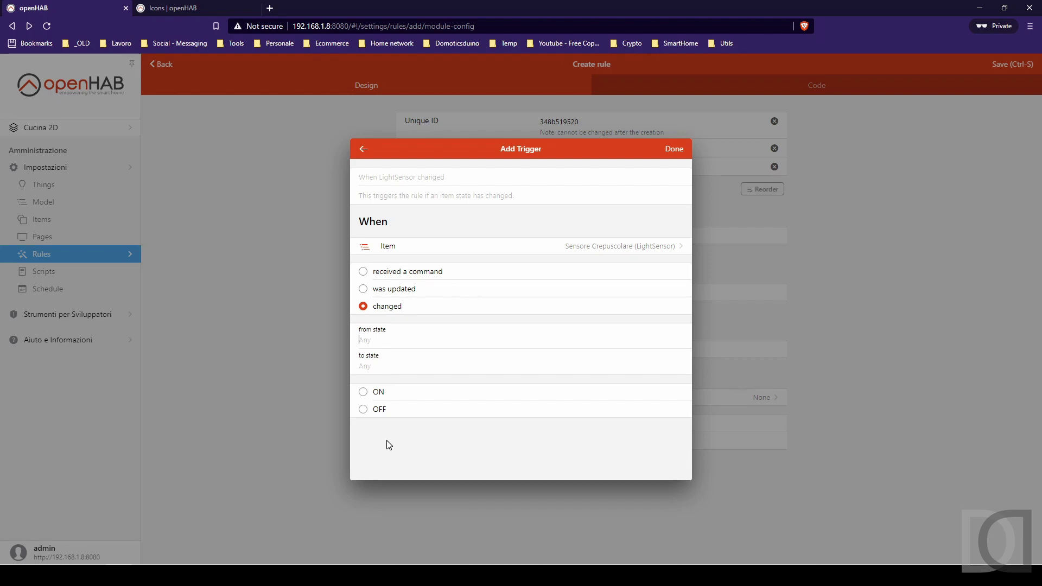
key("Return")
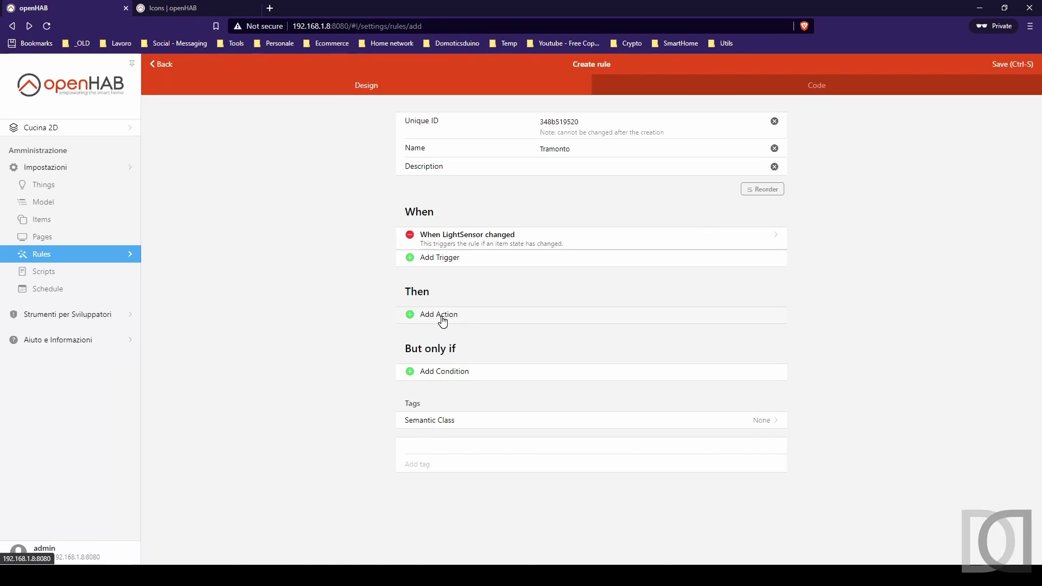
- Add an item action to the Tramonto rule that sends the command ON to Luce esterna in Giardino
left_click(443, 320)
left_click(437, 265)
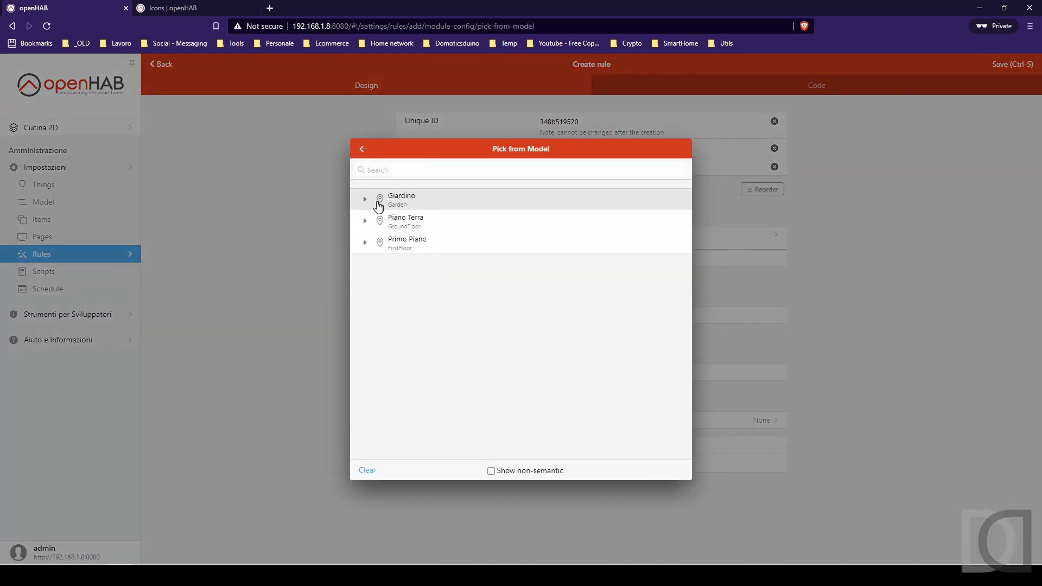
left_click(401, 198)
left_click(437, 221)
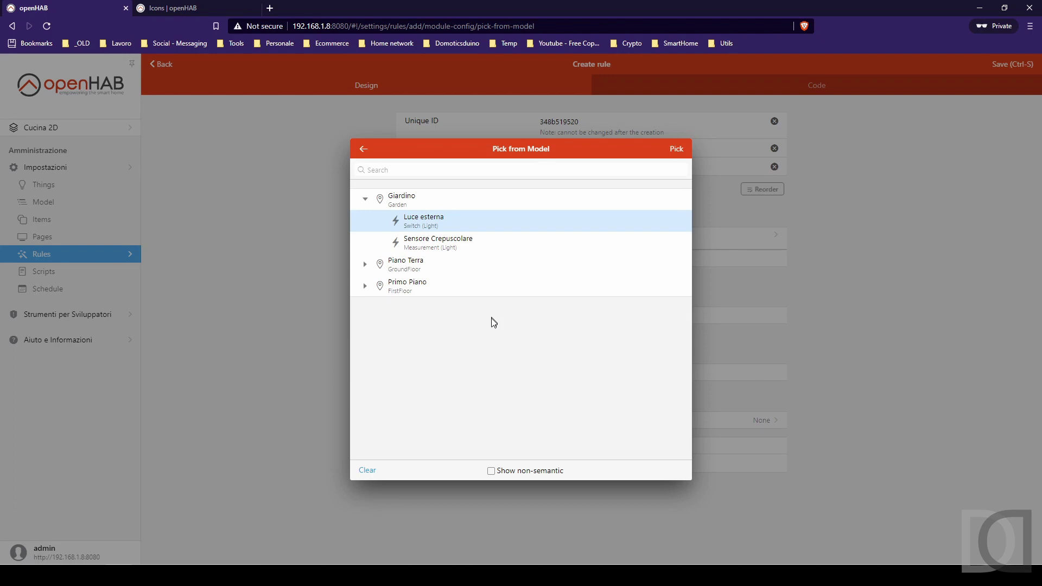
left_click(674, 149)
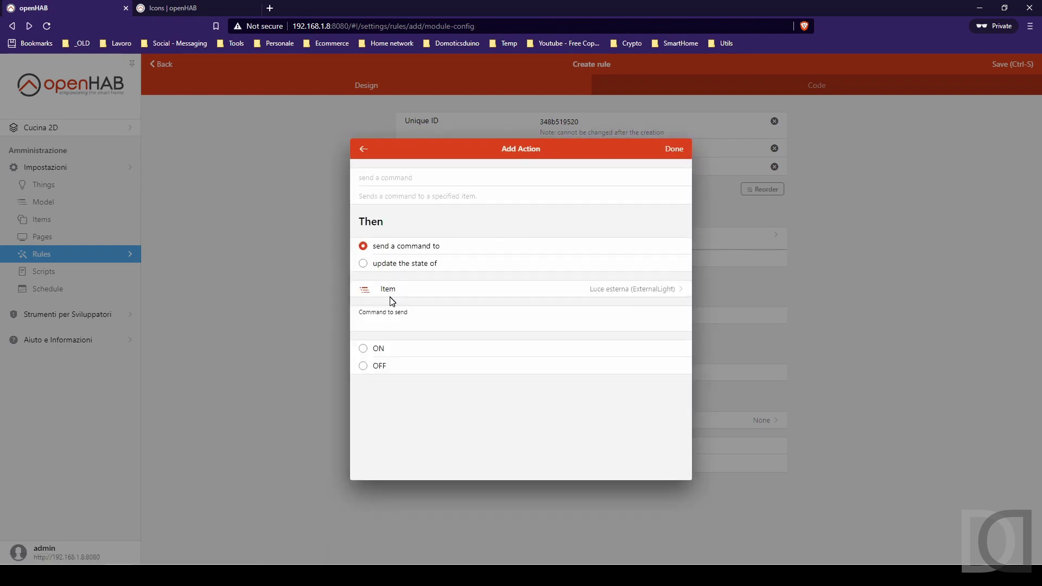
left_click(379, 350)
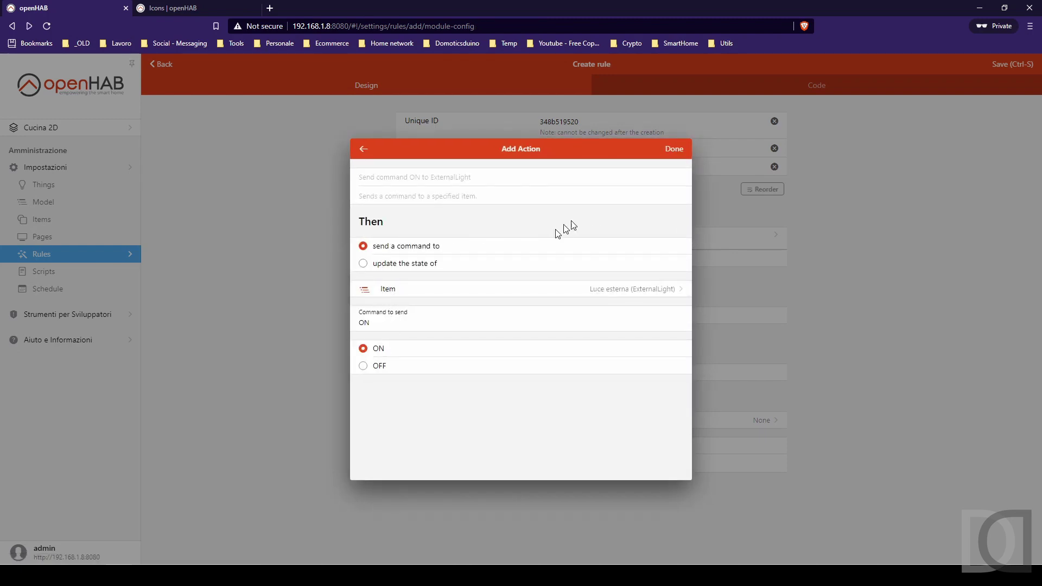
left_click(674, 149)
- Add an item condition requiring Sensore Crepuscolare to be less than 100, and save the Tramonto rule
left_click(444, 402)
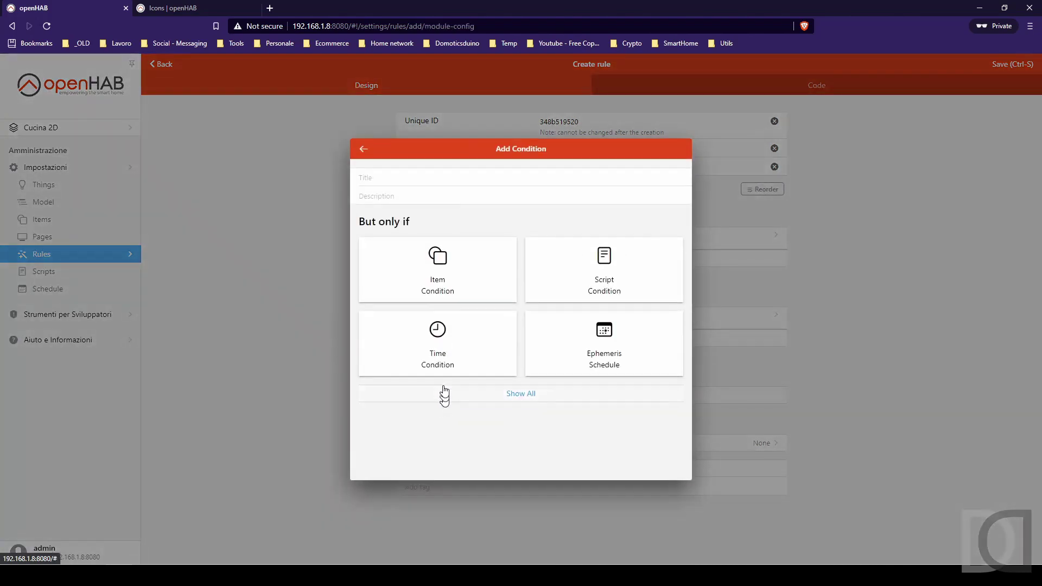
left_click(437, 259)
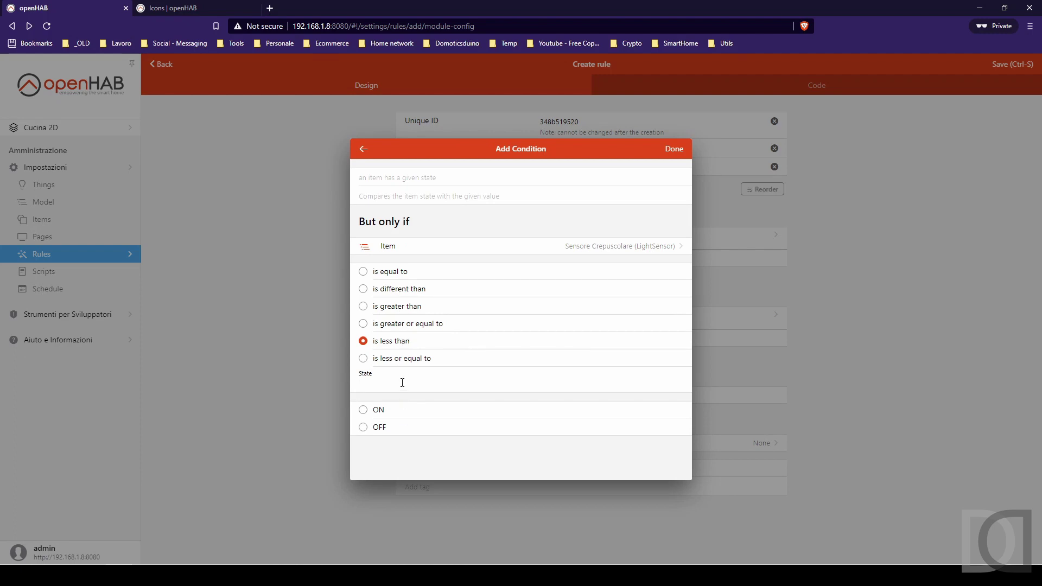
left_click(673, 149)
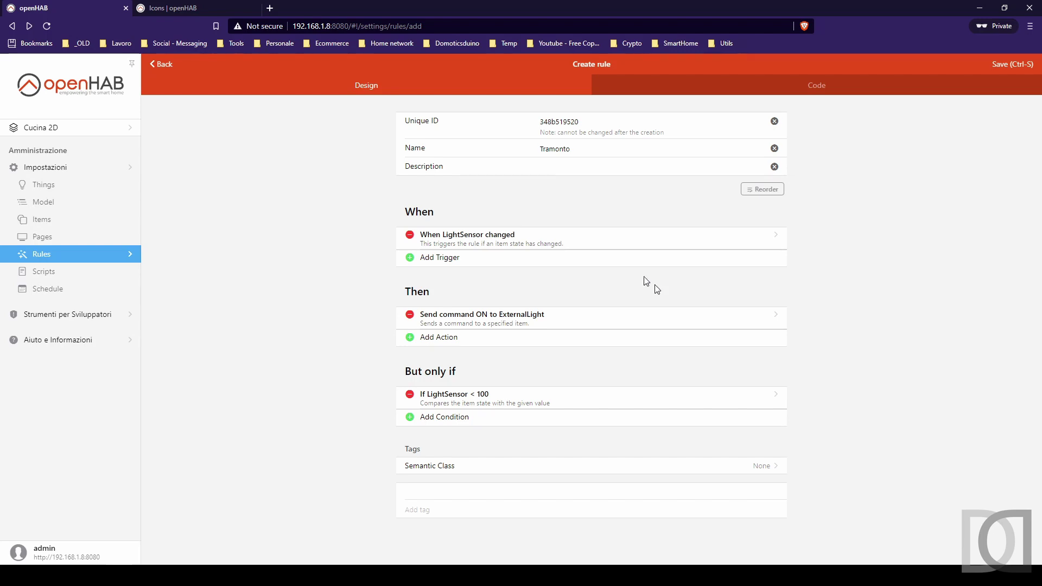
left_click(1023, 67)
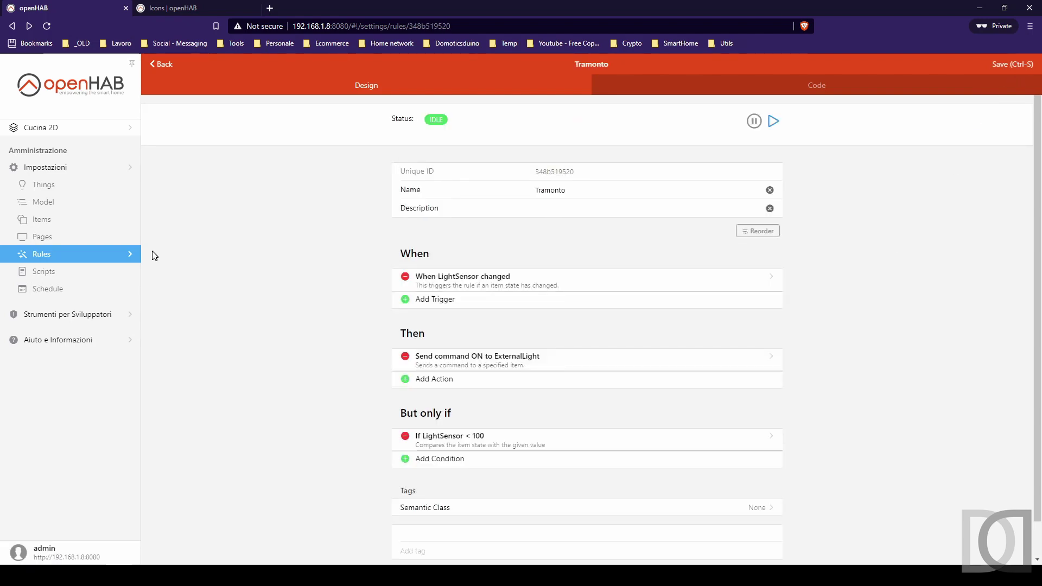
- Return to the rules list and start another rule named Alba
left_click(37, 259)
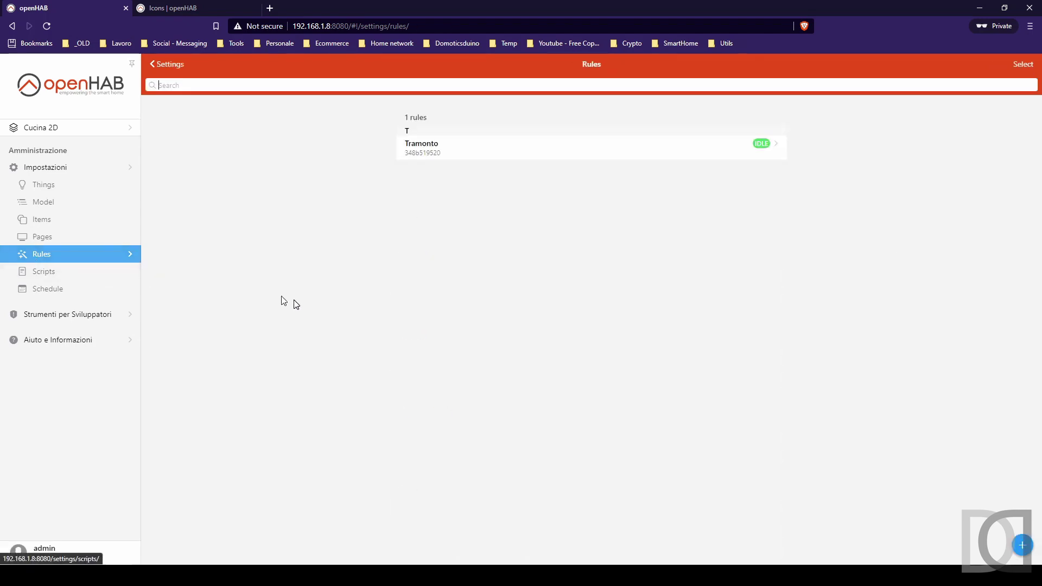
left_click(1022, 549)
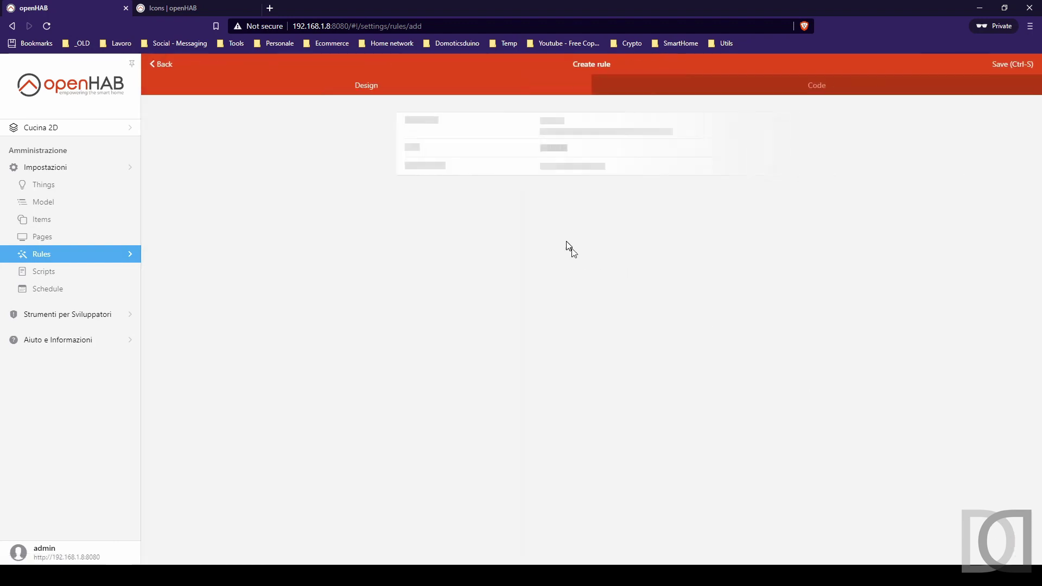
left_click(563, 151)
type("Alba")
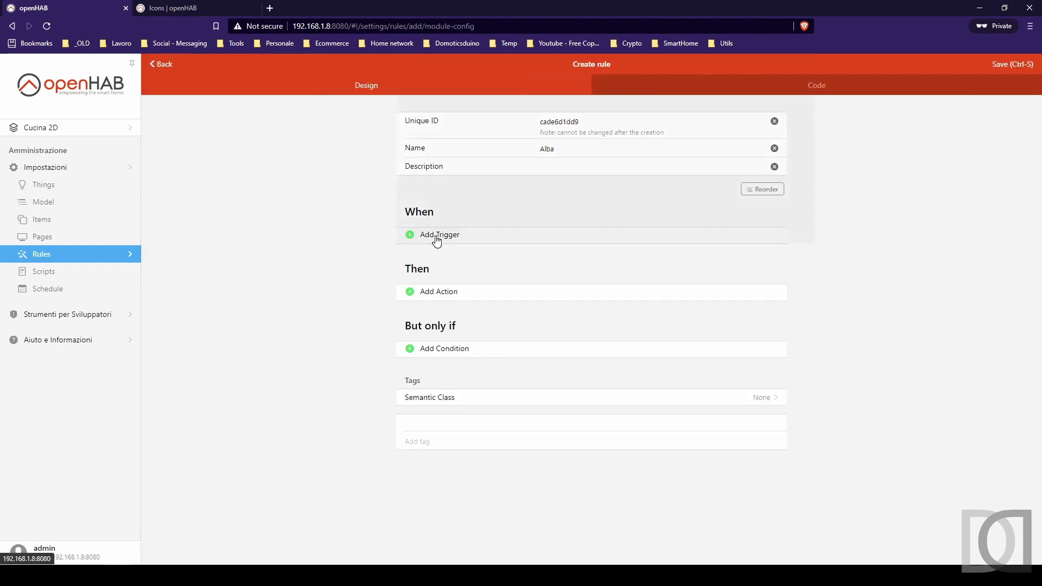
- Add an item event trigger to the Alba rule that fires when Sensore Crepuscolare in Giardino has changed
left_click(434, 236)
left_click(438, 260)
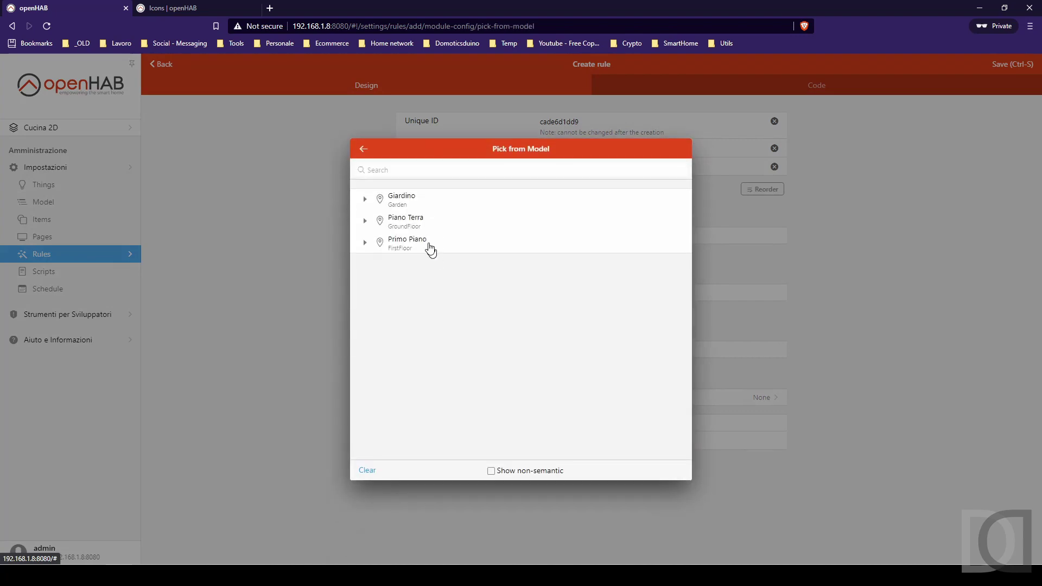
left_click(366, 199)
left_click(413, 246)
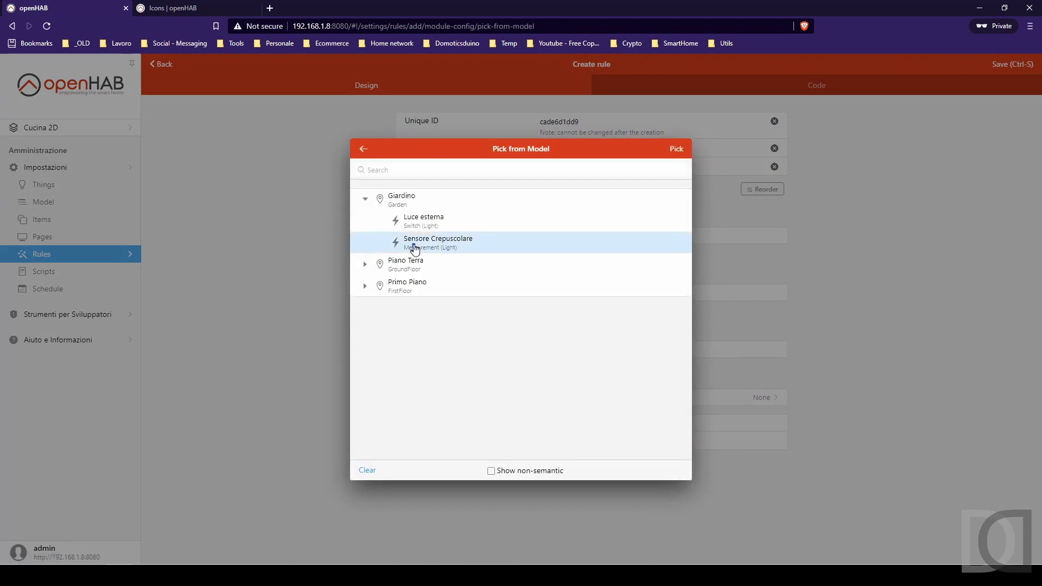
left_click(674, 150)
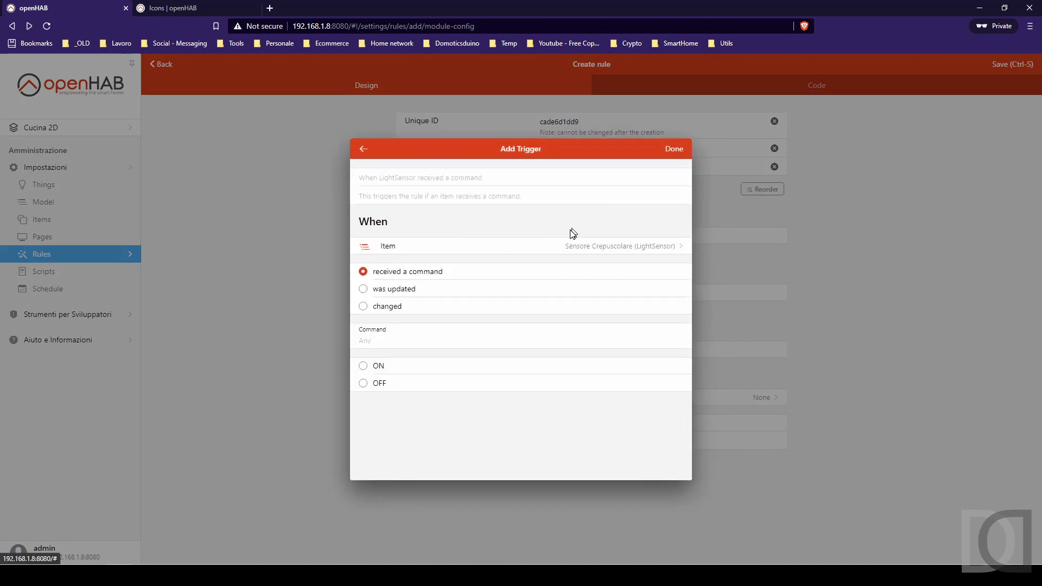
left_click(395, 307)
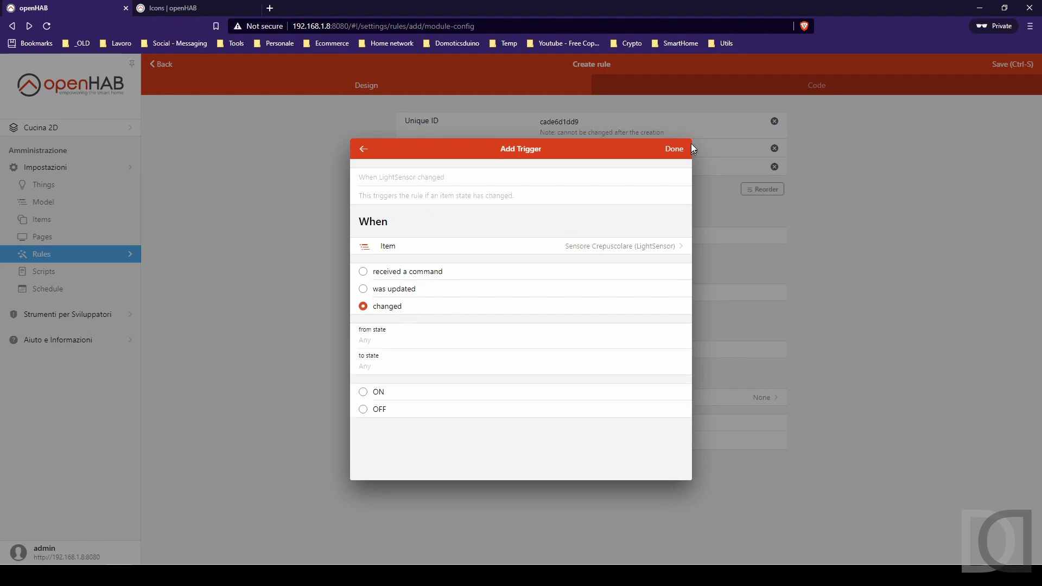
left_click(674, 150)
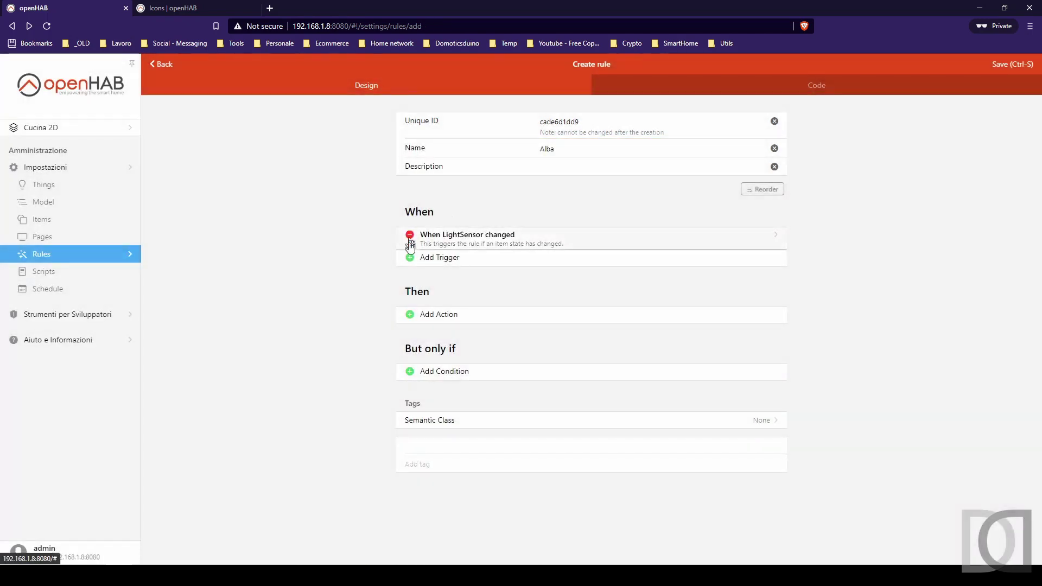
- Add an item action to the Alba rule that sends the command OFF to Luce esterna in Giardino
left_click(437, 319)
left_click(431, 279)
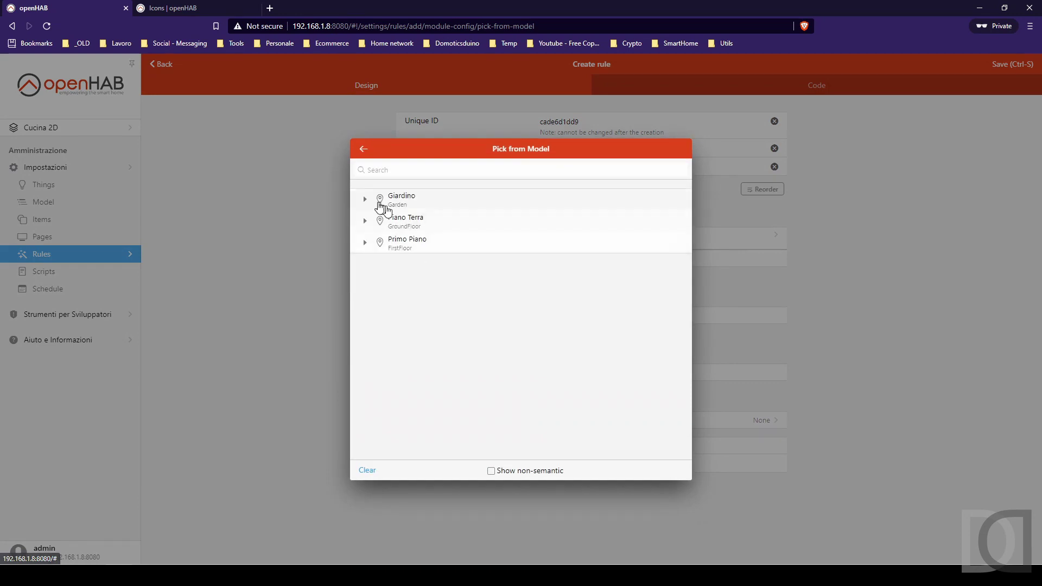
left_click(365, 198)
left_click(426, 223)
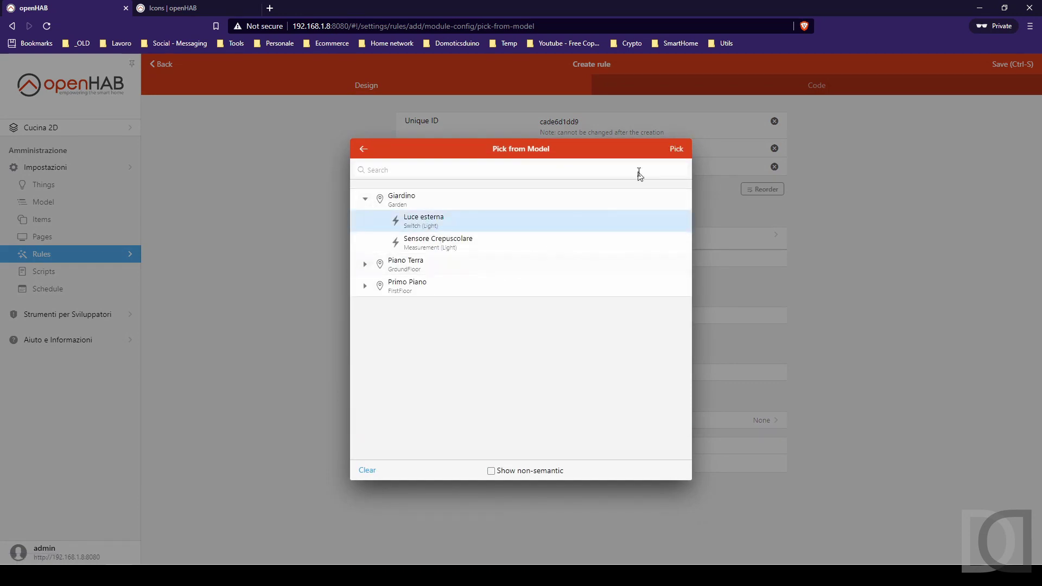
left_click(675, 150)
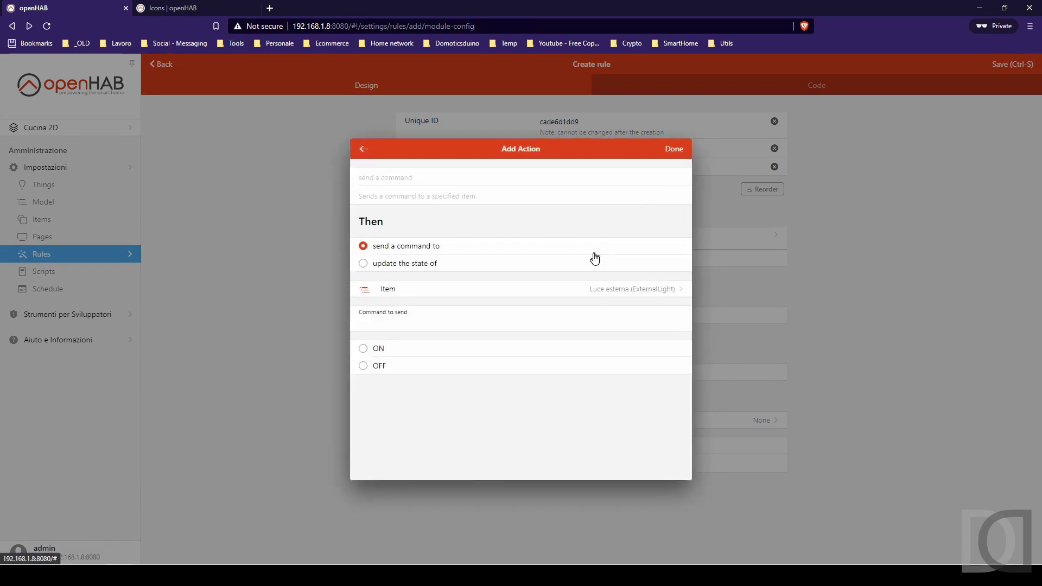
left_click(377, 366)
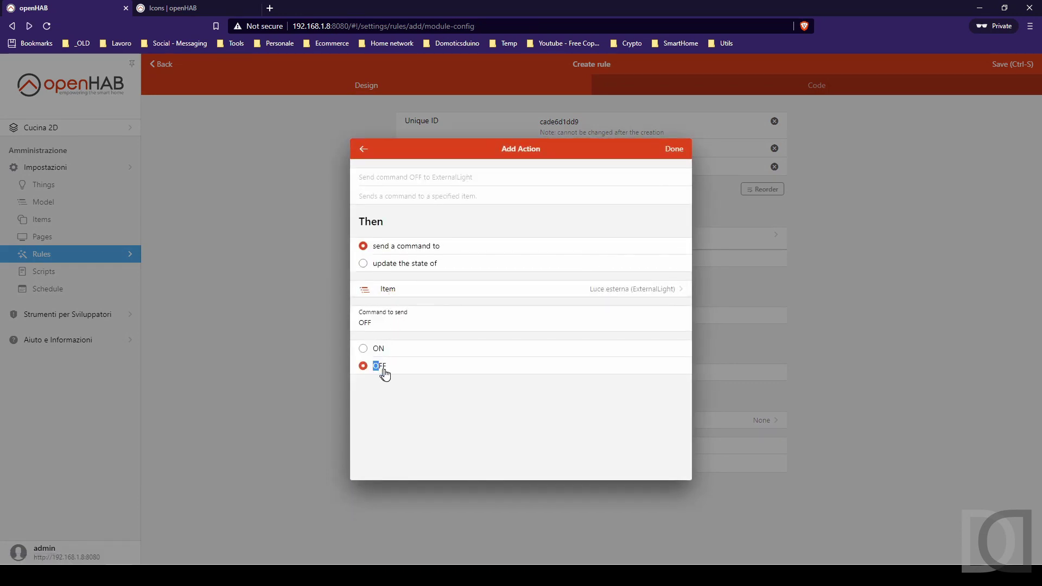
left_click(674, 151)
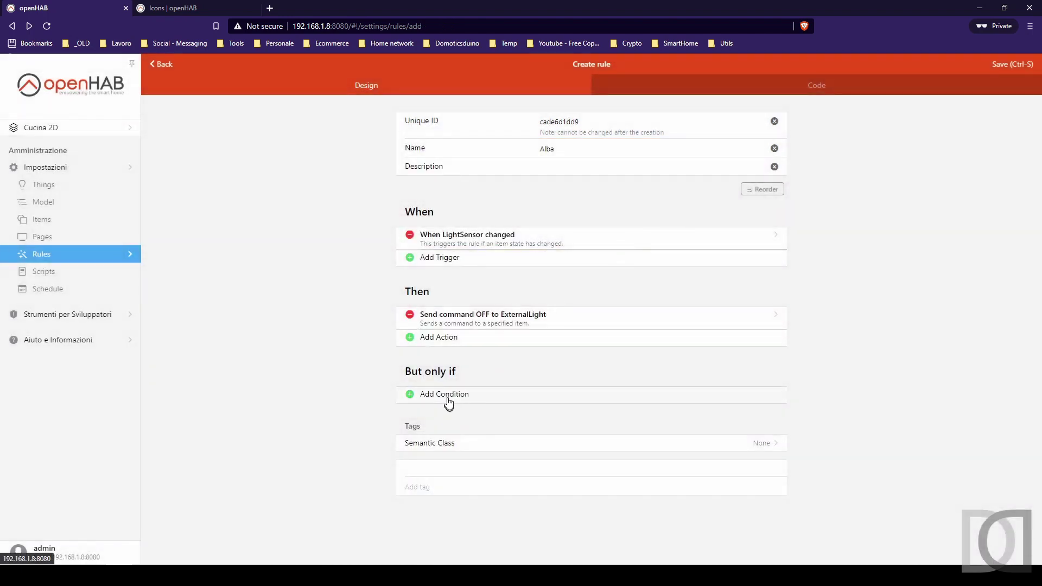
- Add an item condition requiring Sensore Crepuscolare to be greater than or equal to 100, and save the Alba rule
left_click(448, 403)
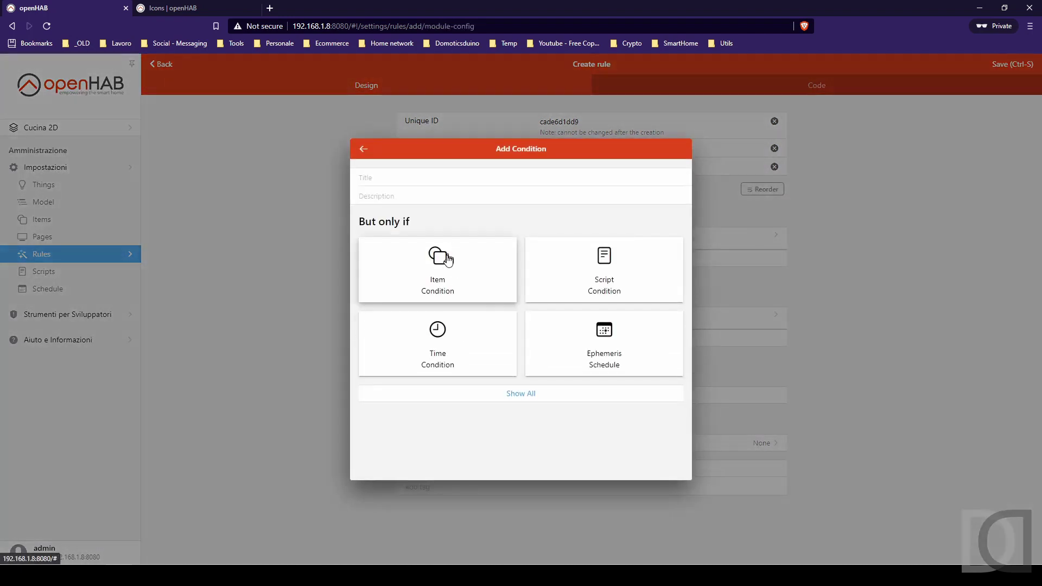
left_click(445, 260)
left_click(365, 199)
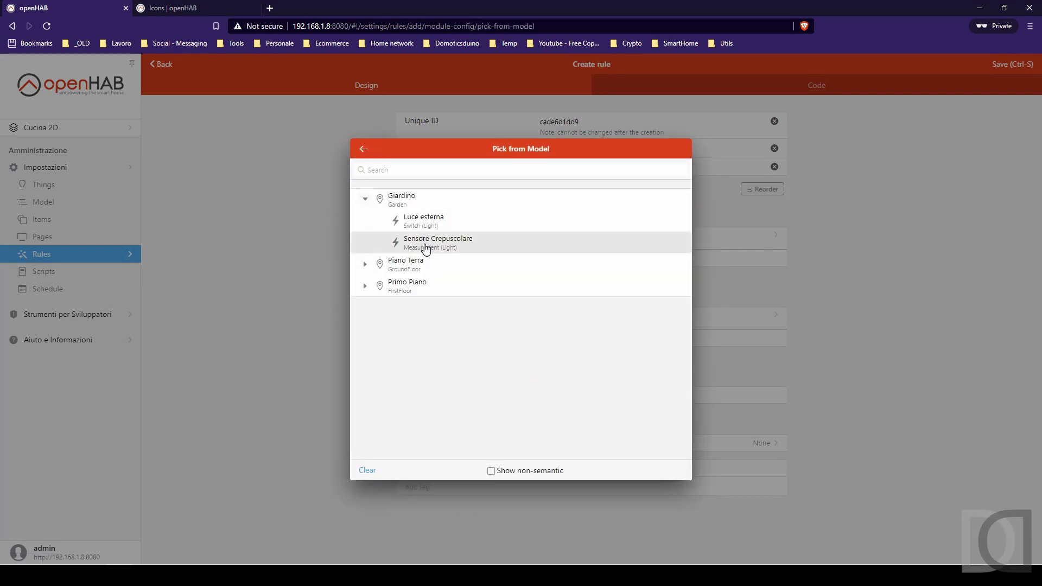
left_click(676, 150)
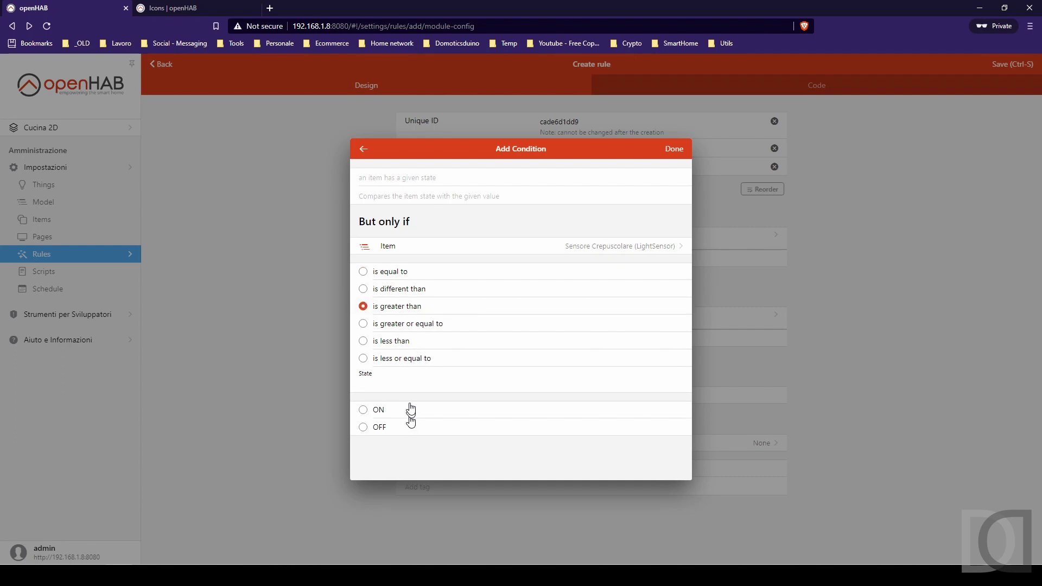
left_click(405, 385)
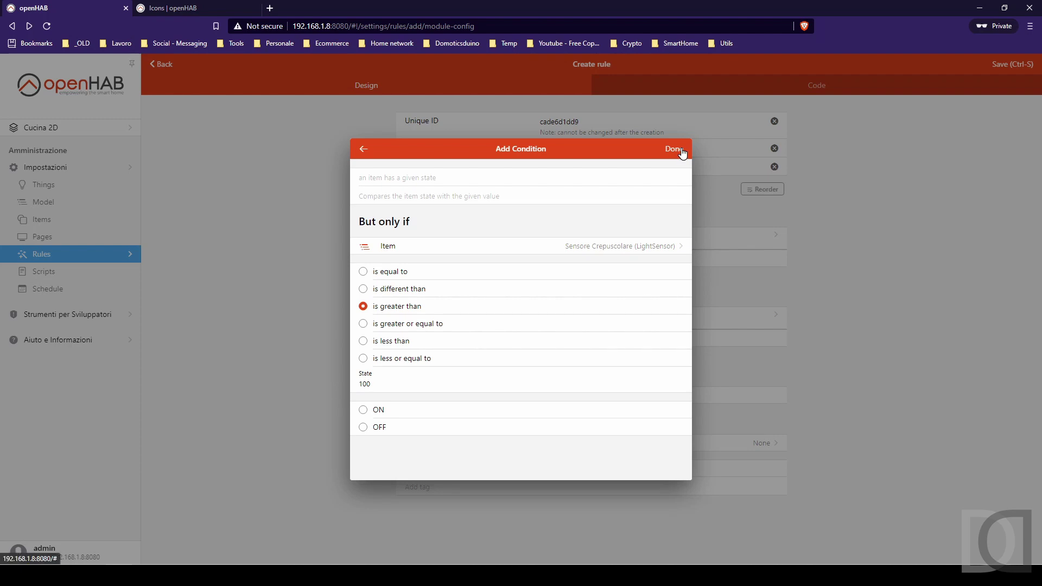
left_click(407, 323)
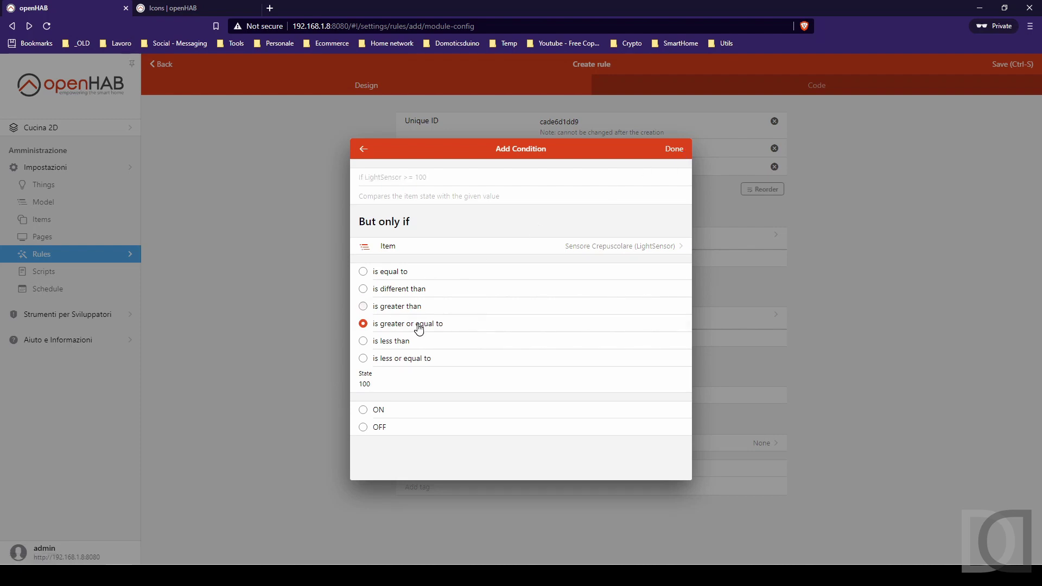
left_click(674, 150)
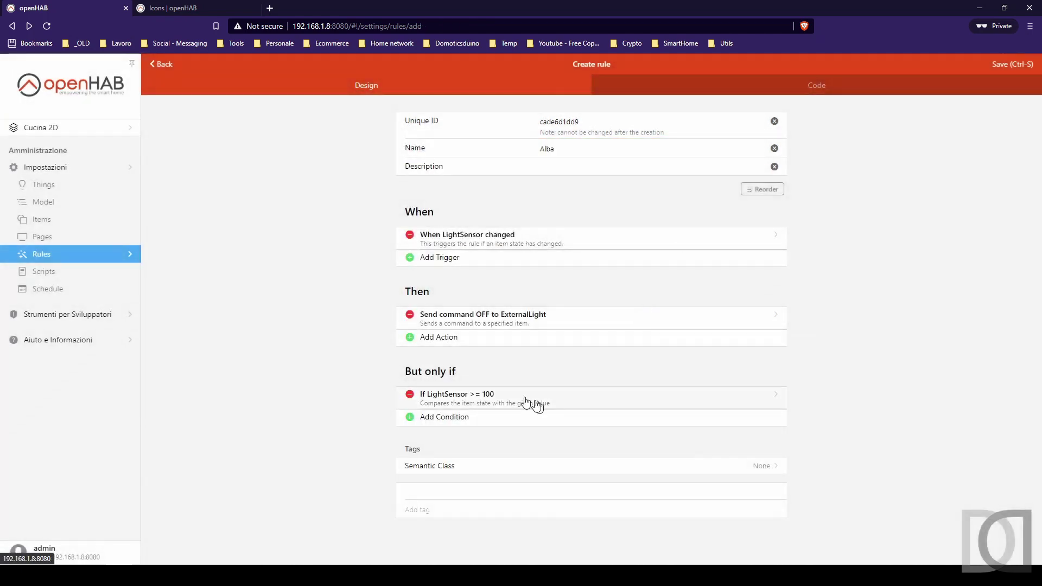
left_click(1019, 64)
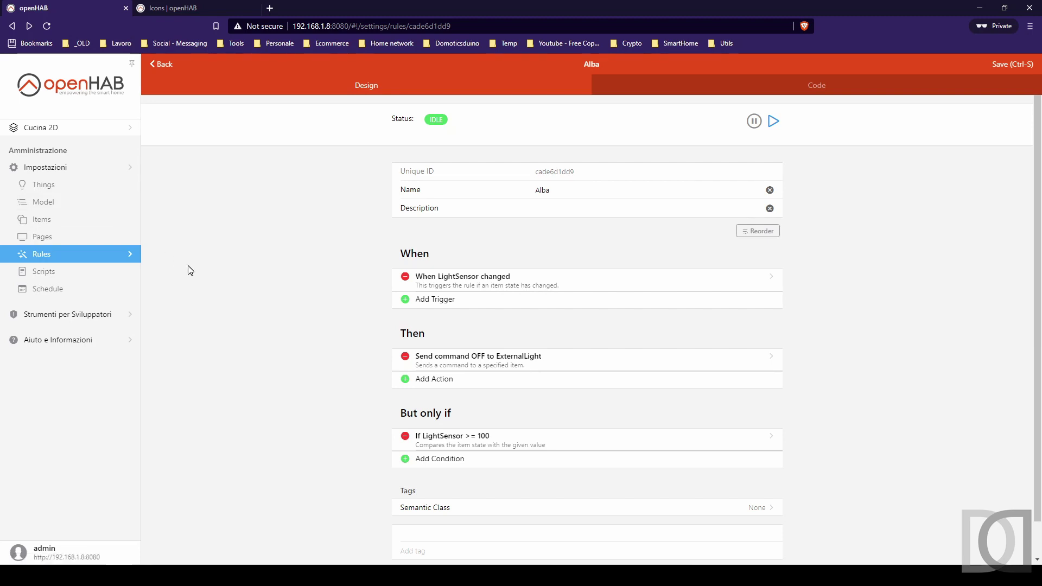
- Open the Test Sitemap page from the pages list and remove its Luce Cucina switch widget
left_click(87, 261)
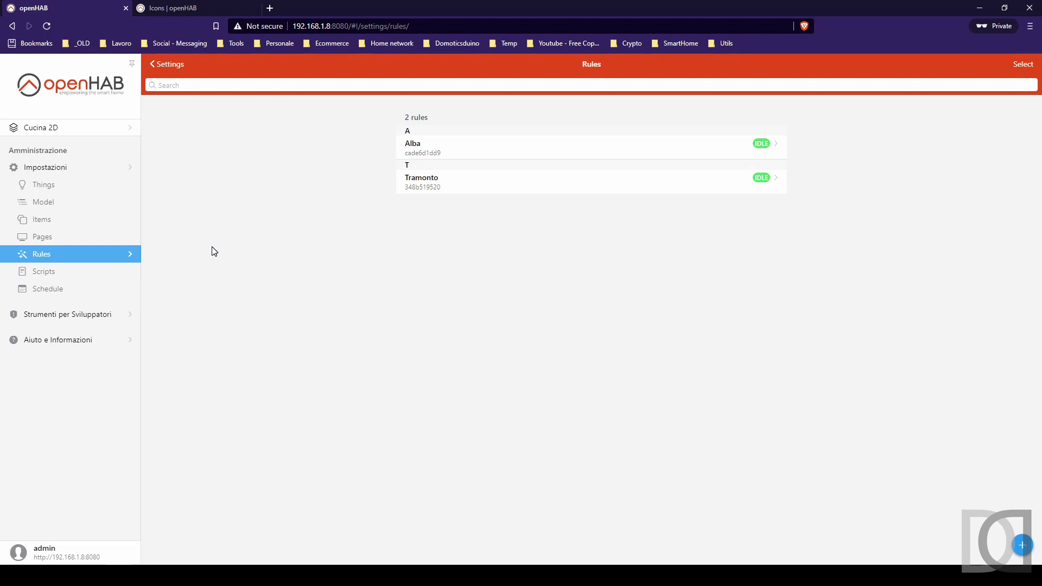
left_click(52, 224)
left_click(43, 236)
left_click(448, 272)
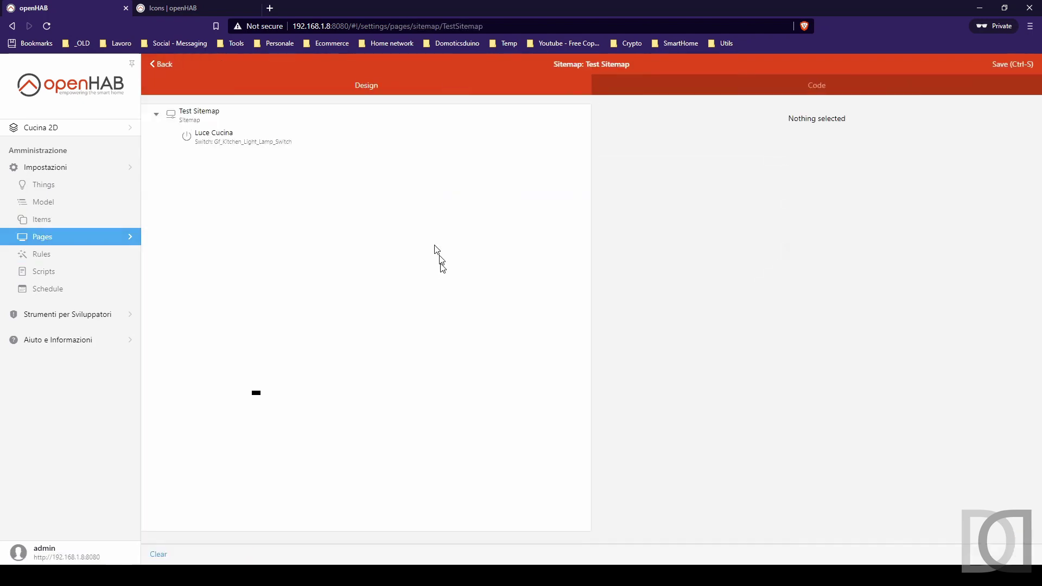
left_click(236, 147)
left_click(998, 198)
- Insert a Switch widget inside Test Sitemap, label it Luce esterna and link it to the Luce esterna (ExternalLight) item
left_click(239, 120)
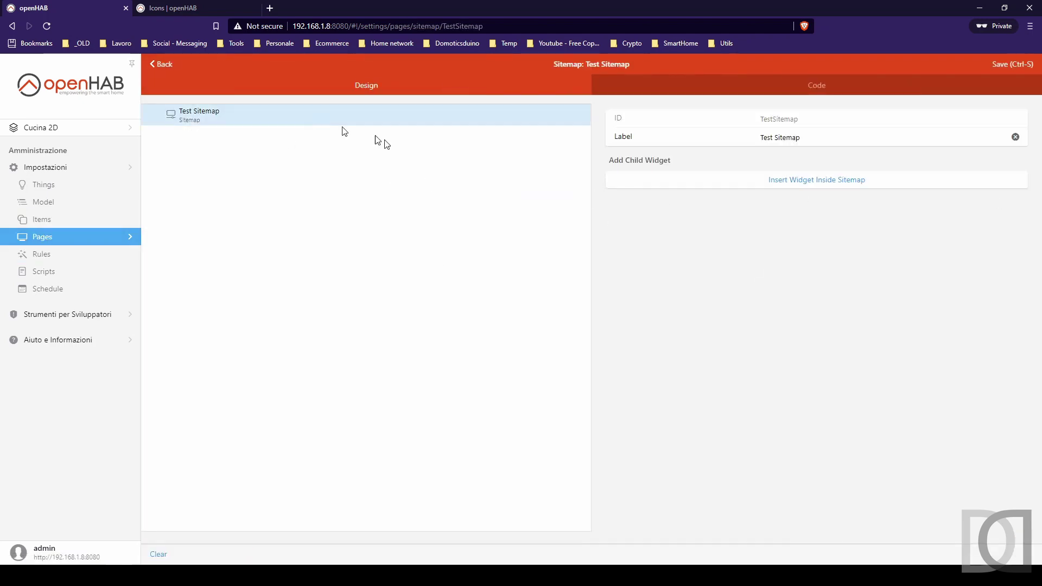
left_click(822, 180)
left_click(524, 338)
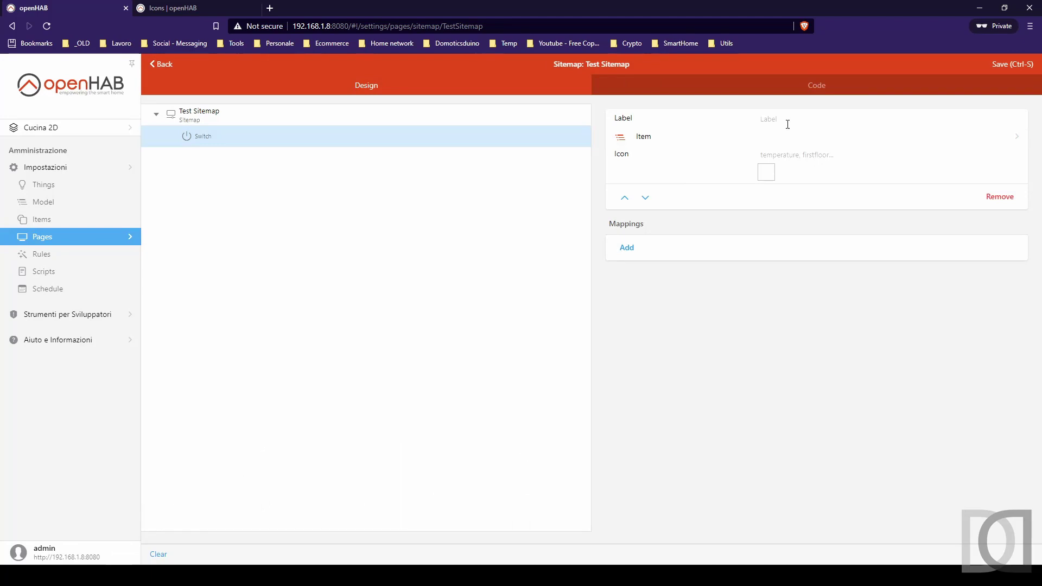
left_click(787, 124)
type("Luce esterna")
left_click(640, 139)
type("luce")
left_click(457, 196)
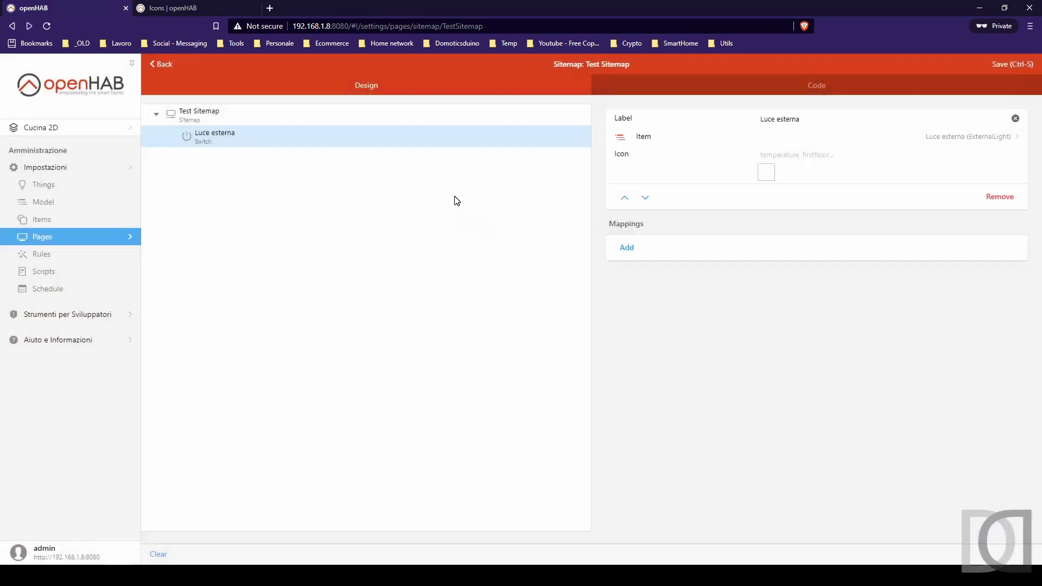
- Set the Luce esterna widget's icon to light and save the sitemap
left_click(785, 158)
type("light")
left_click(780, 168)
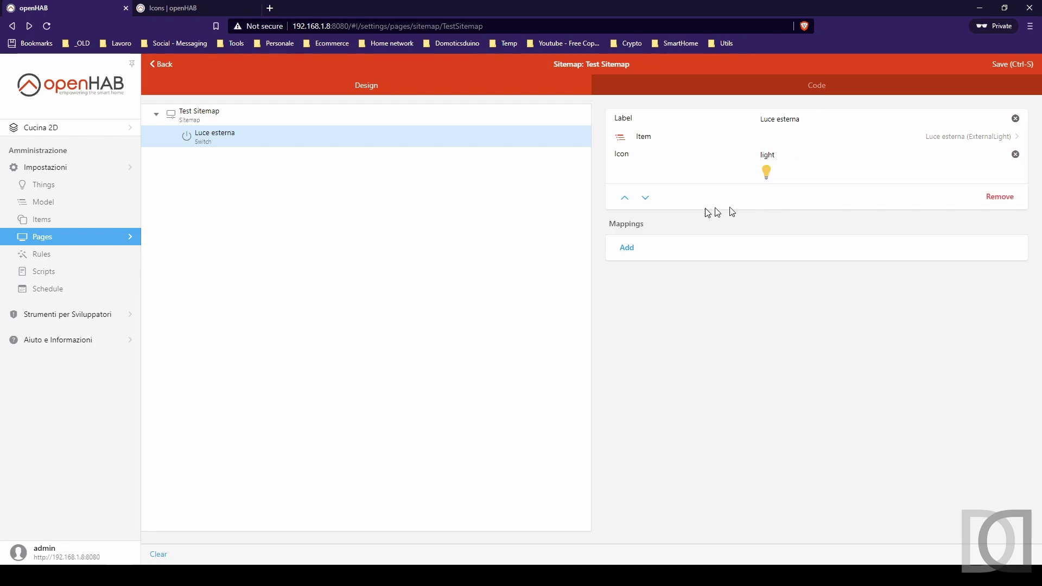
left_click(1001, 65)
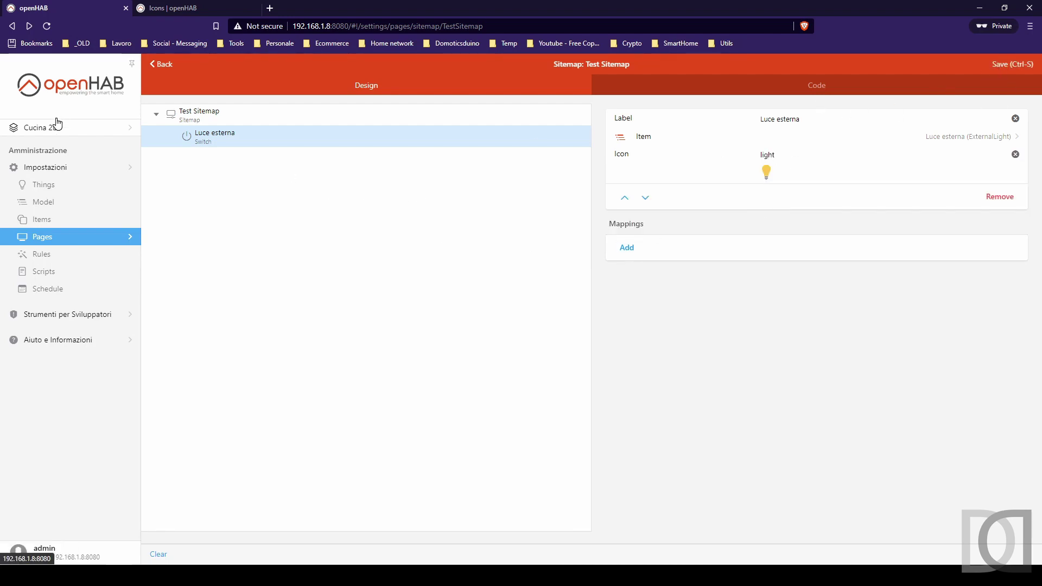
- Open Test Sitemap in Basic UI and place it in a separate window beside the openHAB administration window
left_click(69, 89)
left_click(1024, 66)
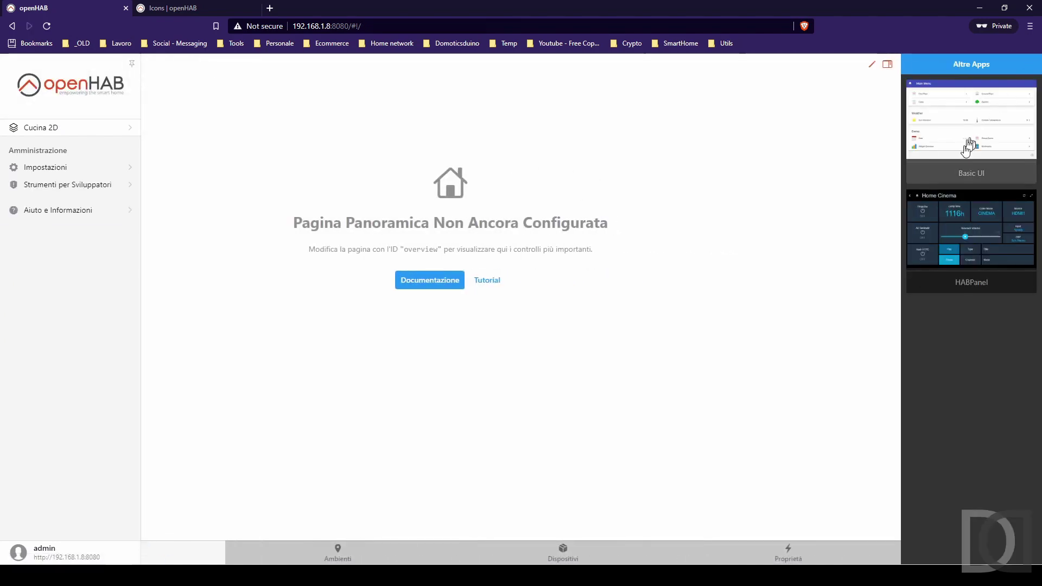
left_click(966, 149)
left_click(282, 158)
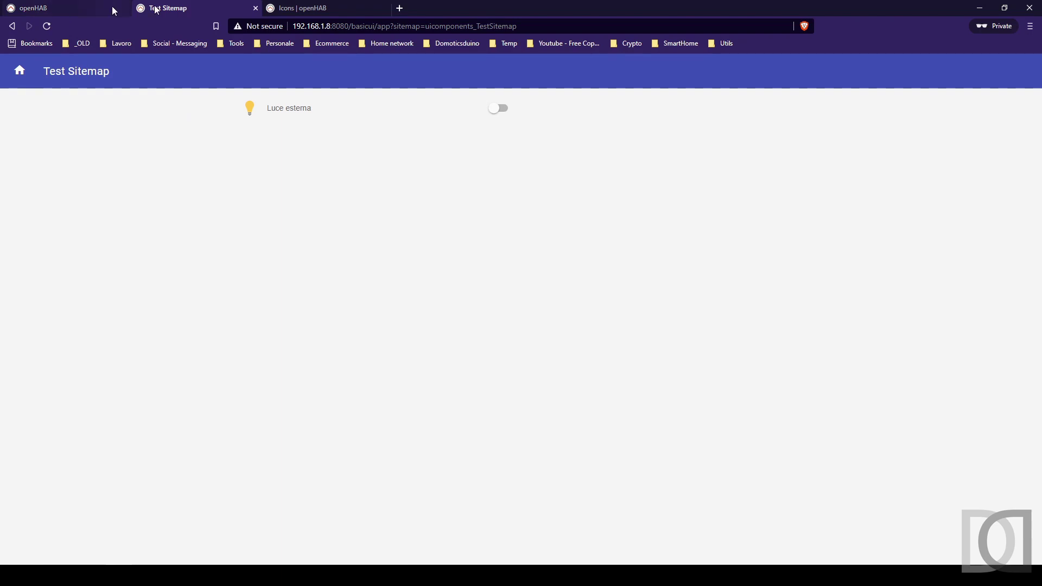
left_click_drag(163, 8, 1040, 207)
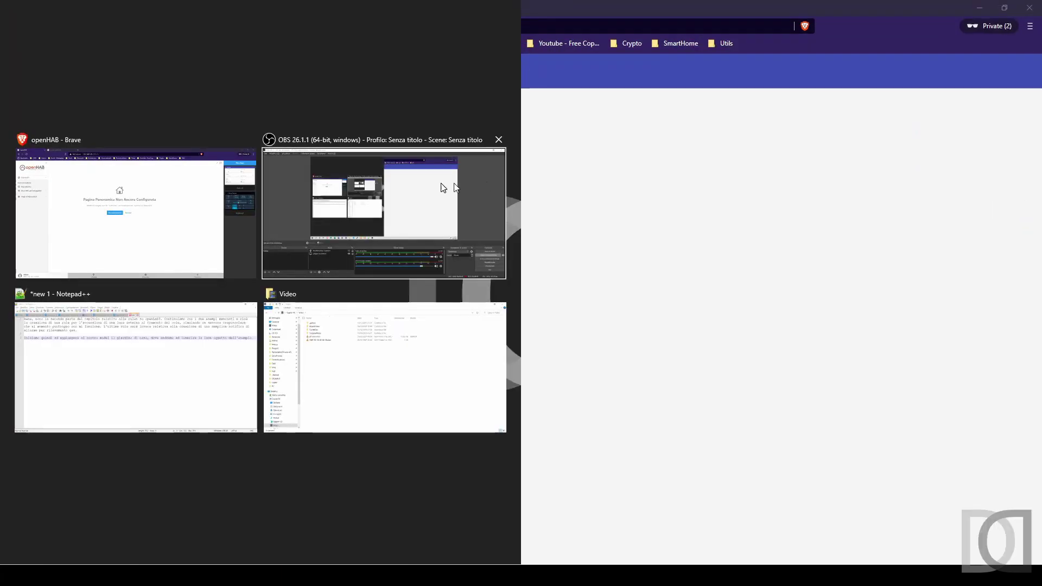
left_click(90, 216)
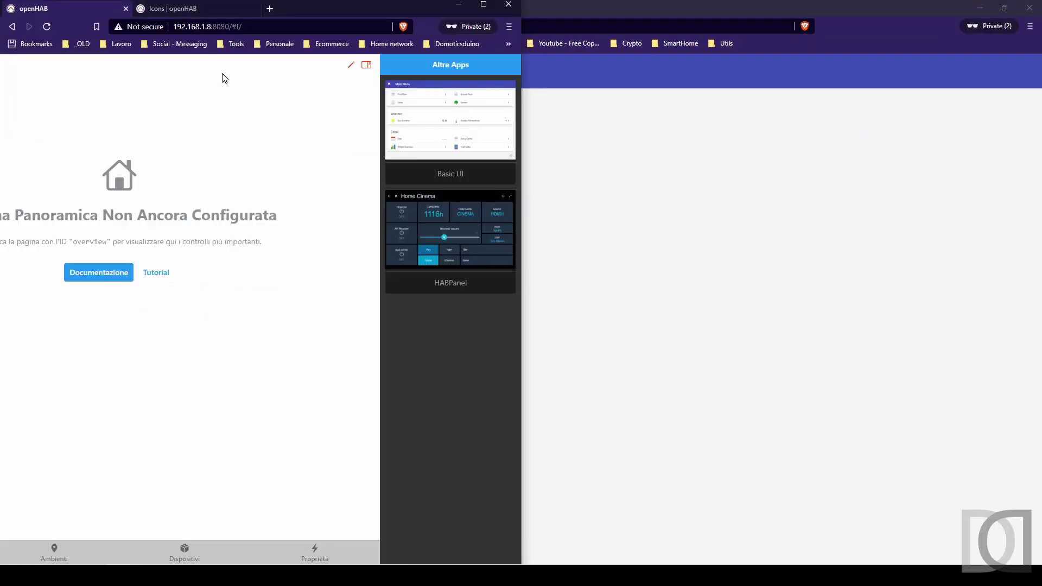
- Open the Tramonto rule with the sitemap window visible beside it, and run the rule manually
left_click(367, 66)
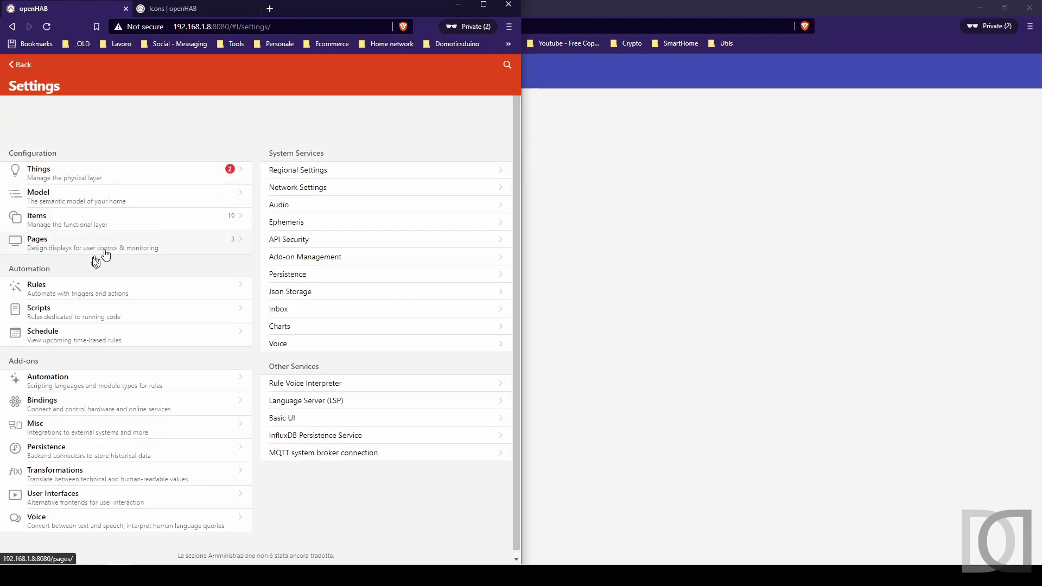
left_click(60, 292)
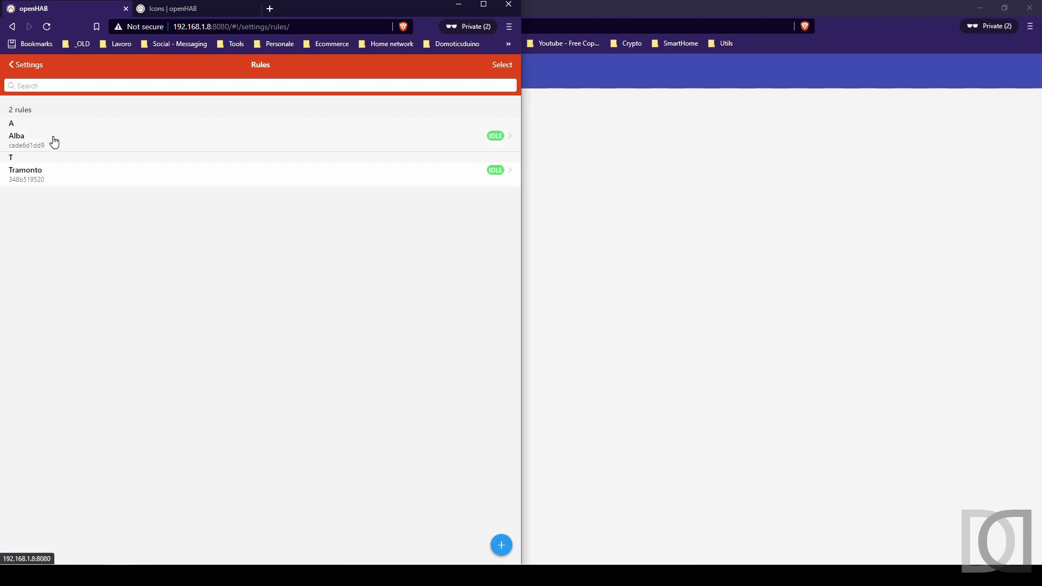
left_click(52, 178)
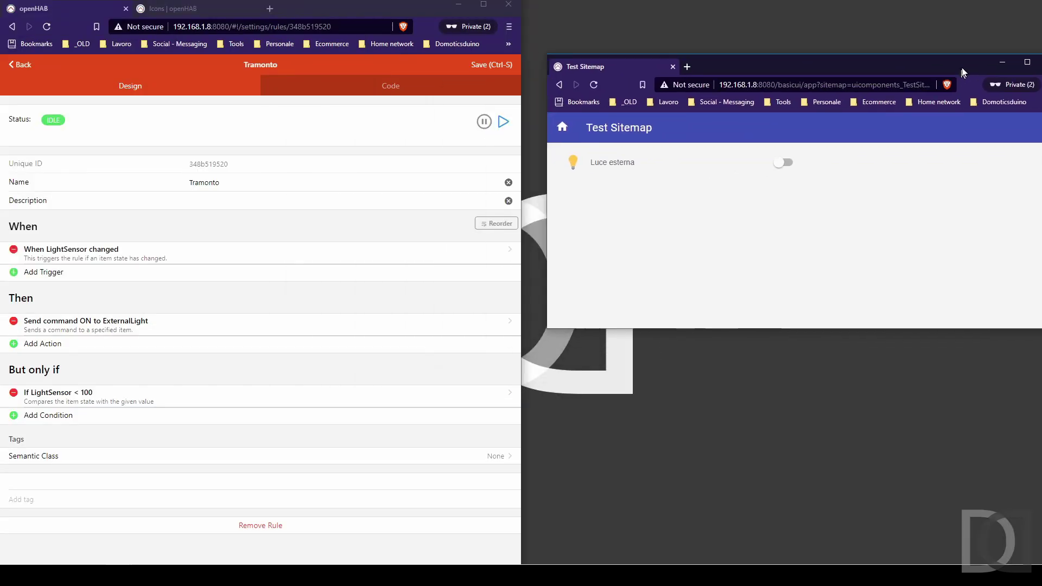
left_click_drag(963, 72, 935, 104)
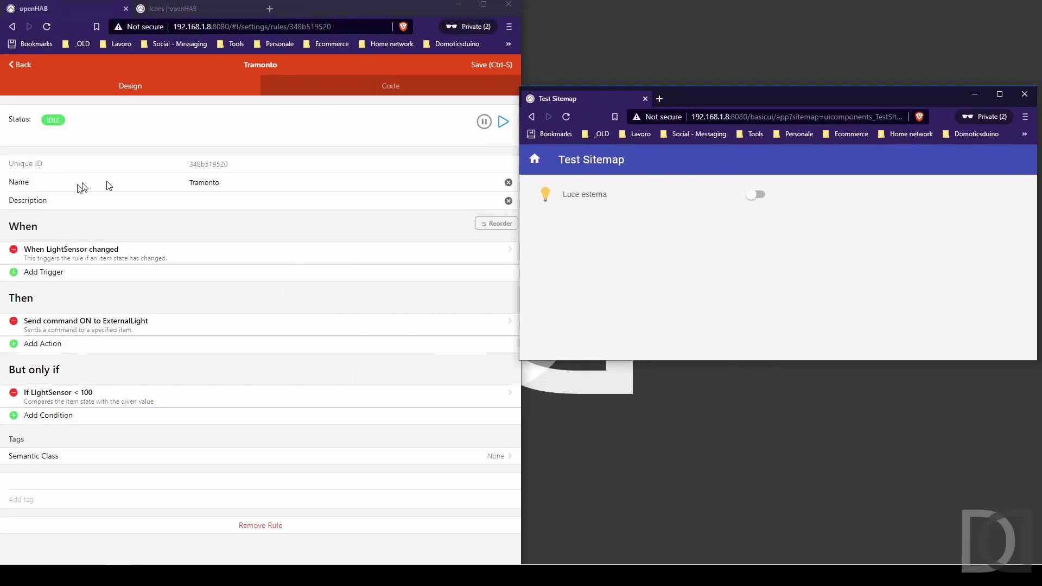
left_click(503, 123)
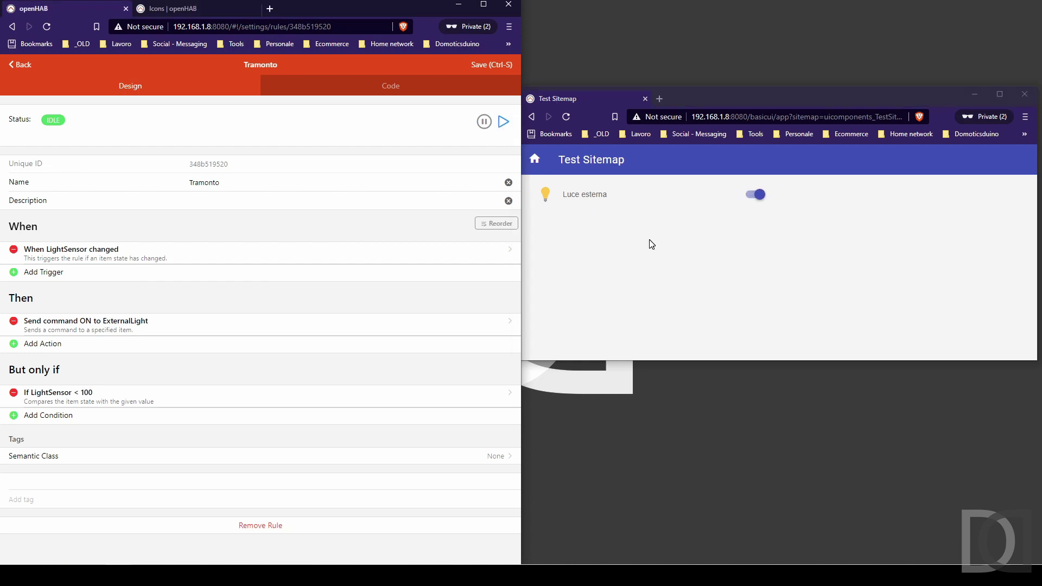
- Open the Alba rule from the rules list and run it manually
left_click(18, 65)
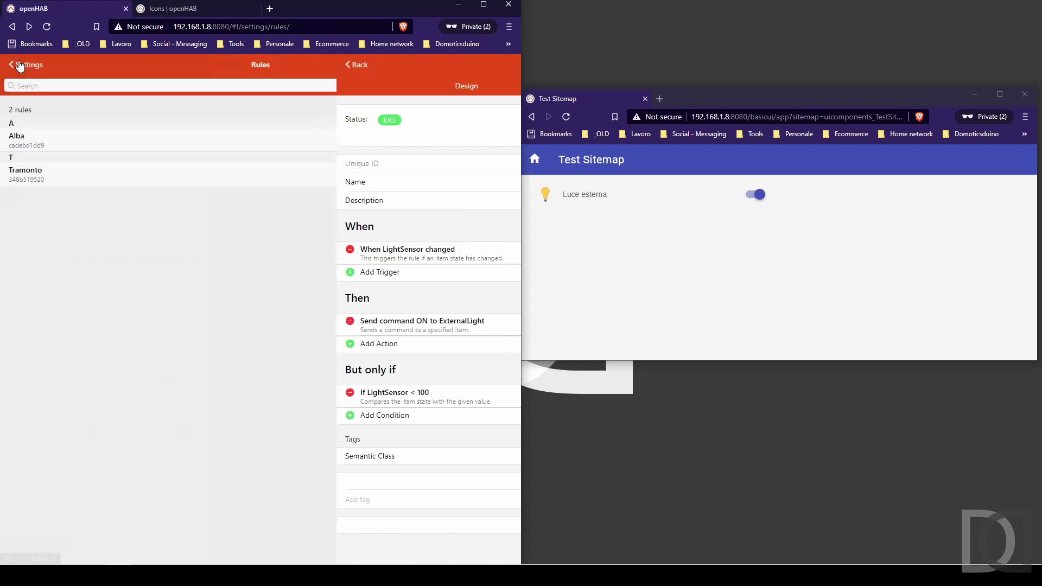
left_click(53, 142)
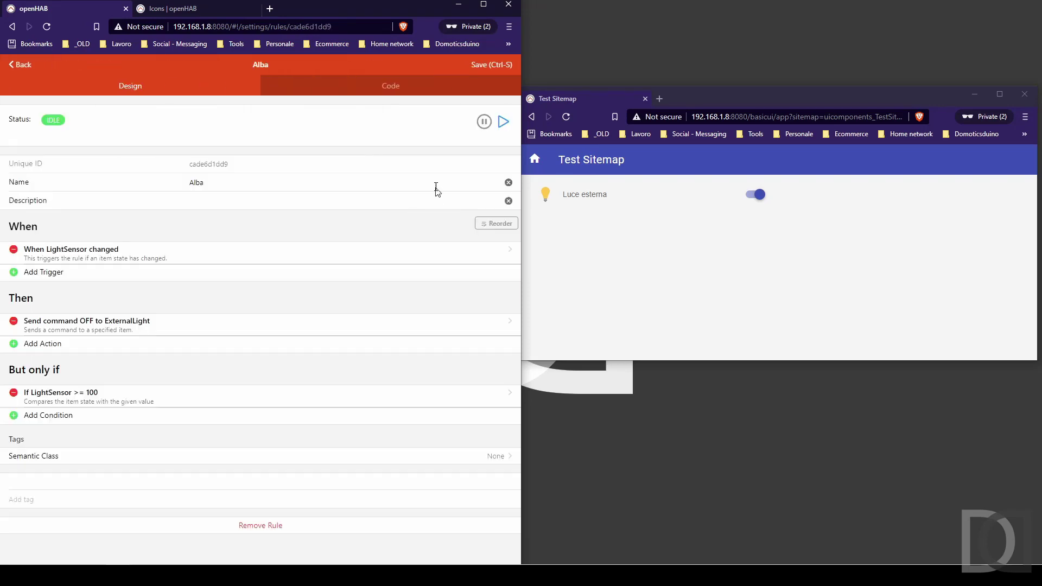
left_click(503, 123)
- Leave the Alba rule and open the API Explorer in the developer tools
left_click(27, 72)
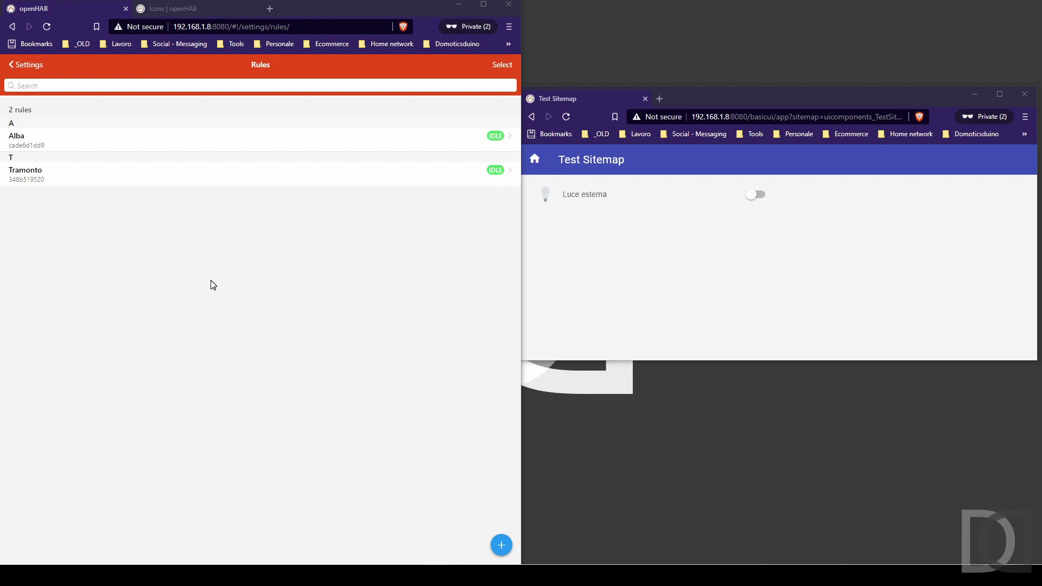
left_click(25, 66)
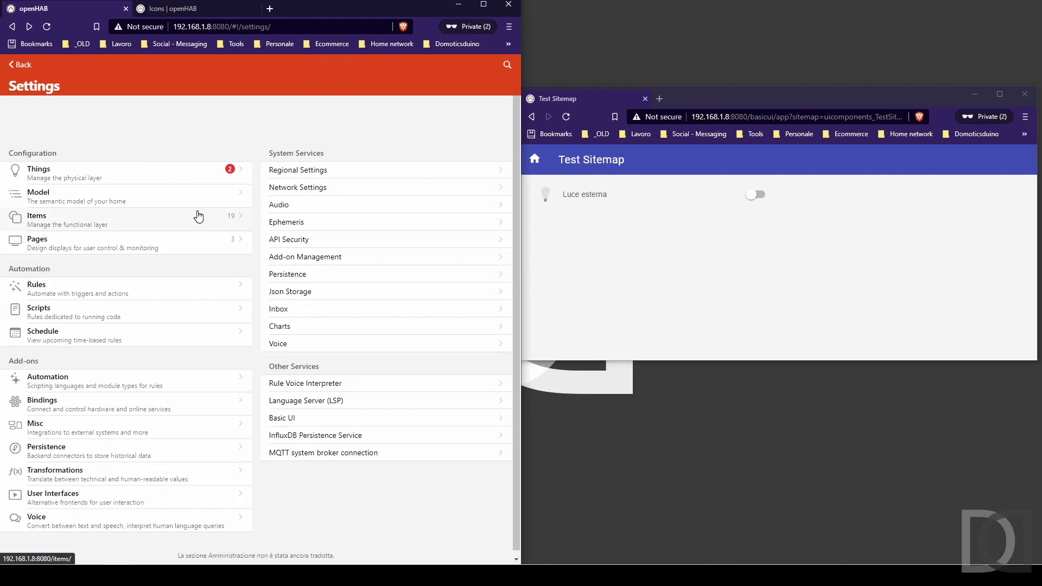
left_click(21, 66)
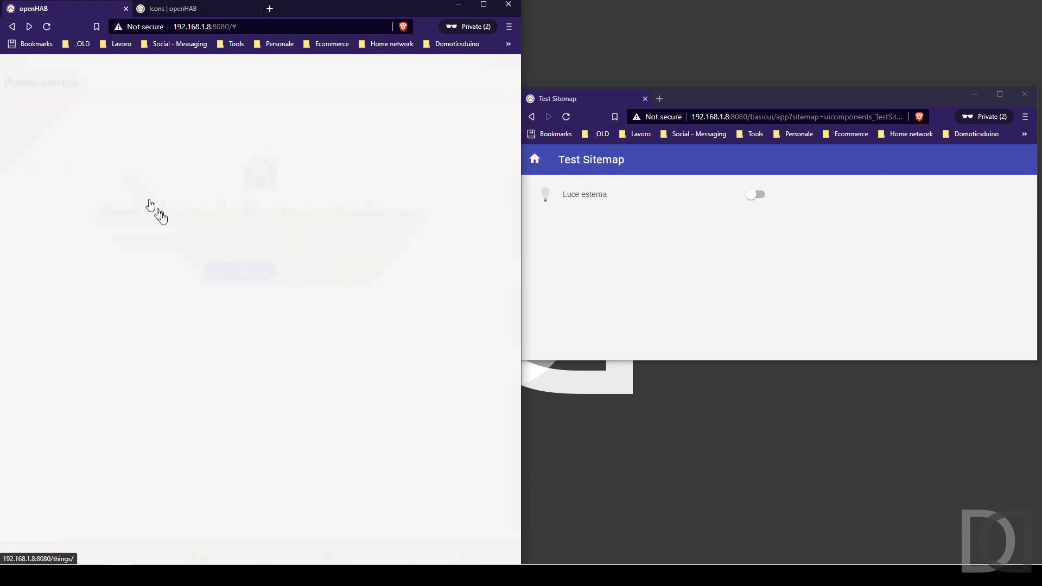
left_click(11, 68)
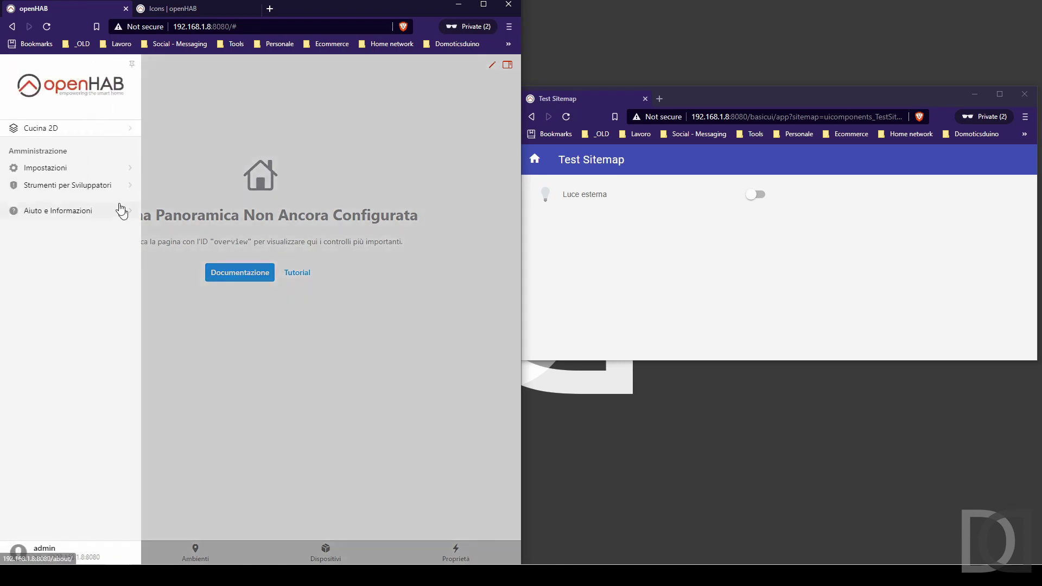
left_click(94, 187)
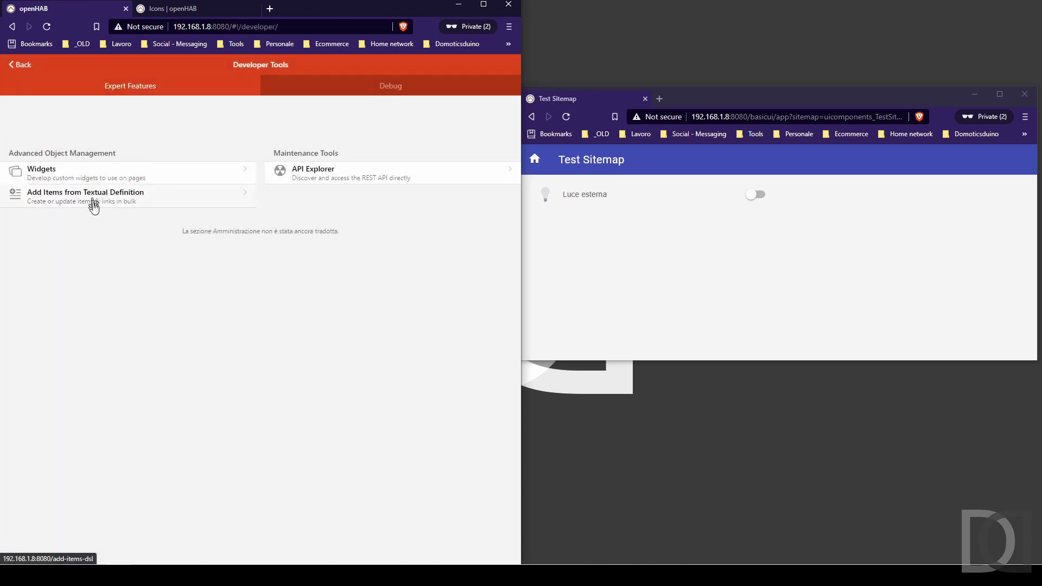
left_click(361, 182)
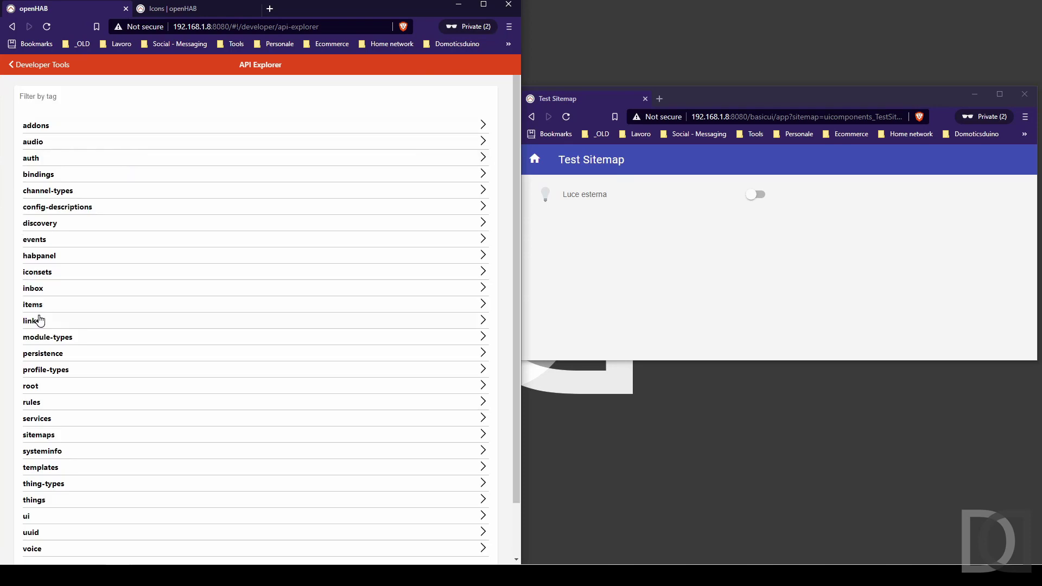
left_click(41, 308)
scroll(84, 301, "down", 3)
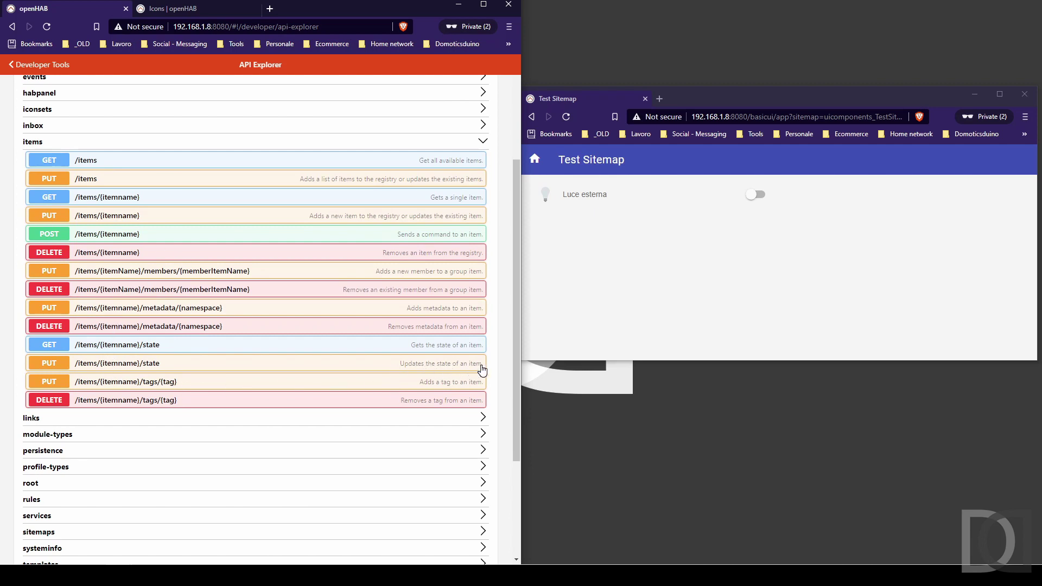
left_click(135, 369)
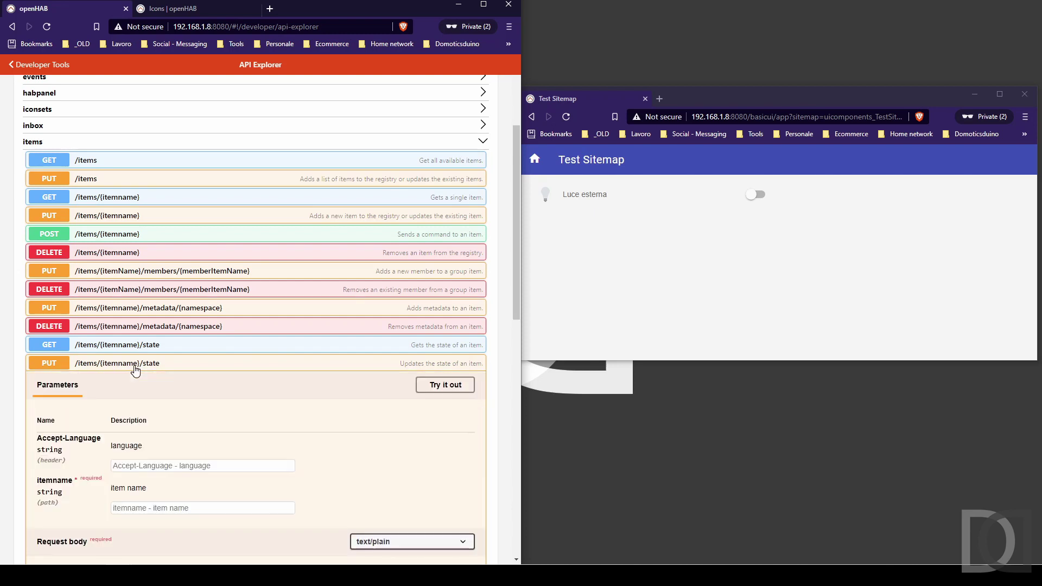
scroll(135, 371, "down", 2)
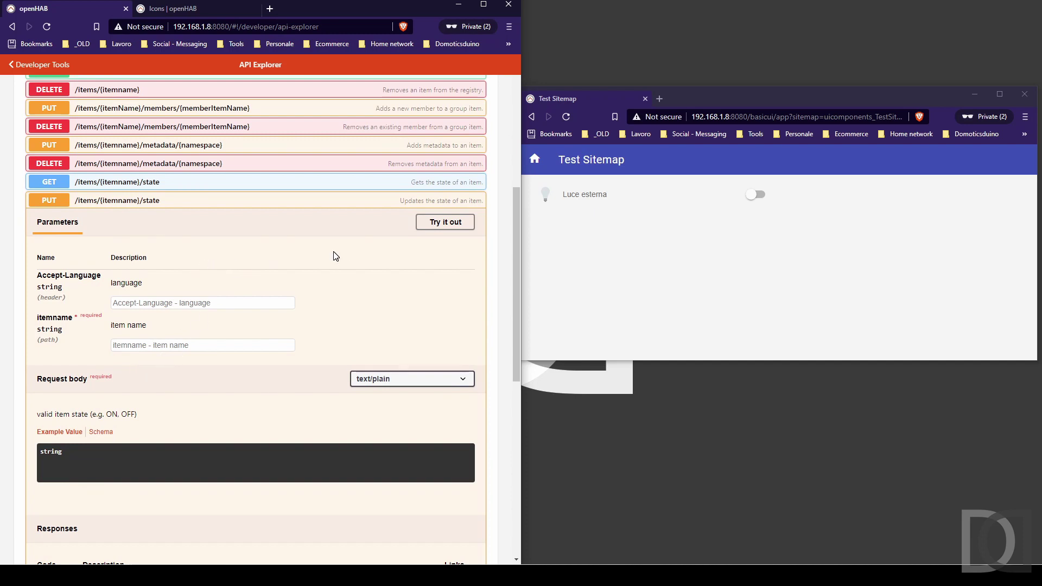
left_click(443, 225)
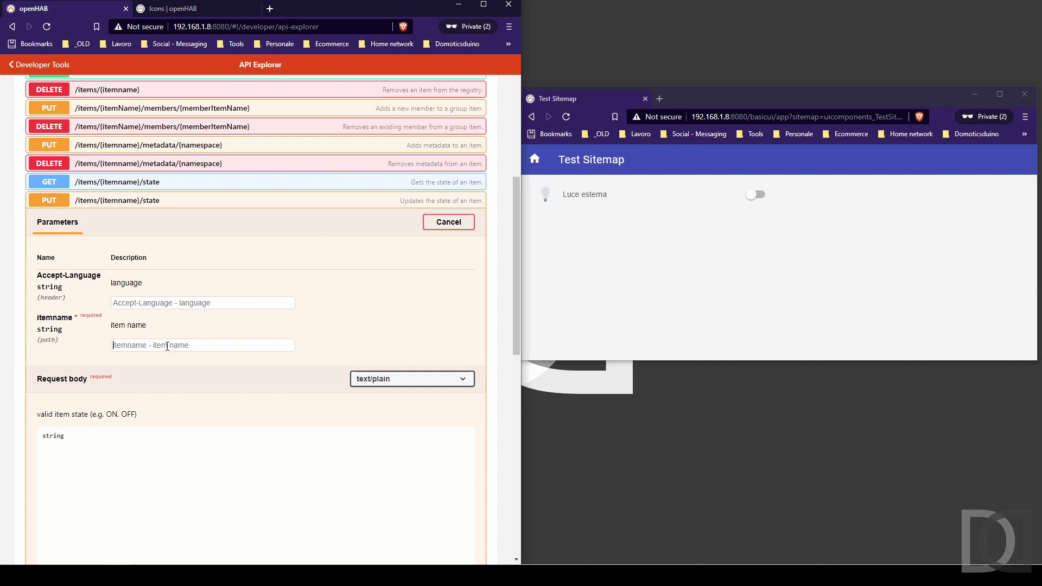
type("LightSensor")
left_click_drag(82, 439, 39, 438)
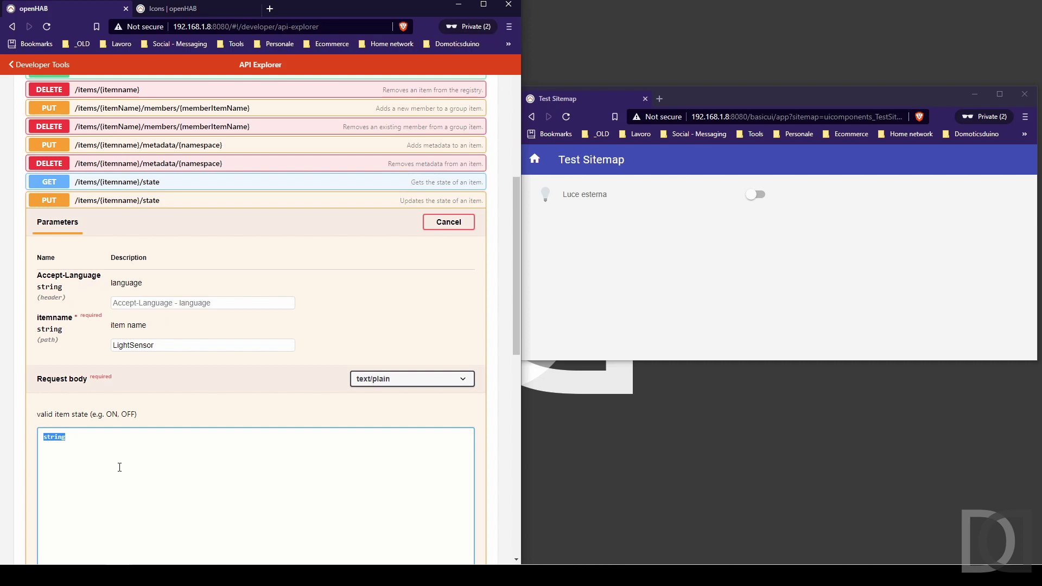
type("80")
scroll(307, 344, "down", 1)
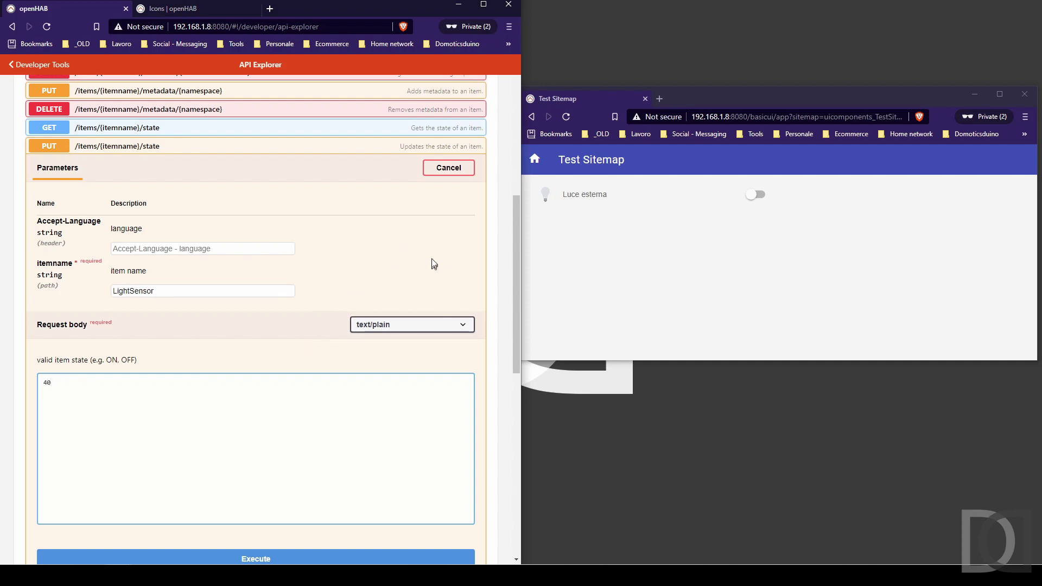
left_click(442, 168)
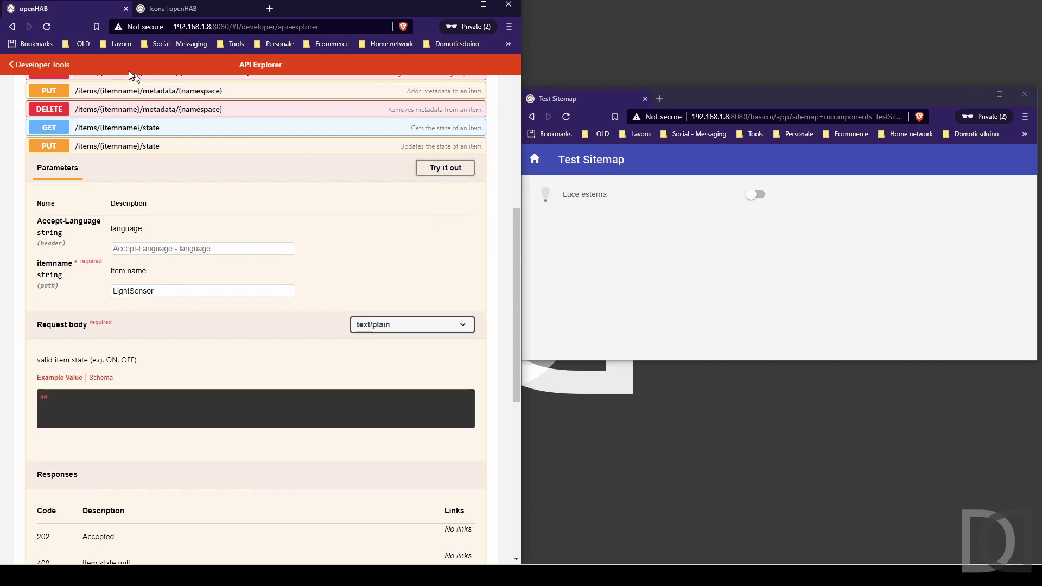
- Leave the API Explorer and open Test Sitemap for editing from the settings pages
left_click(50, 65)
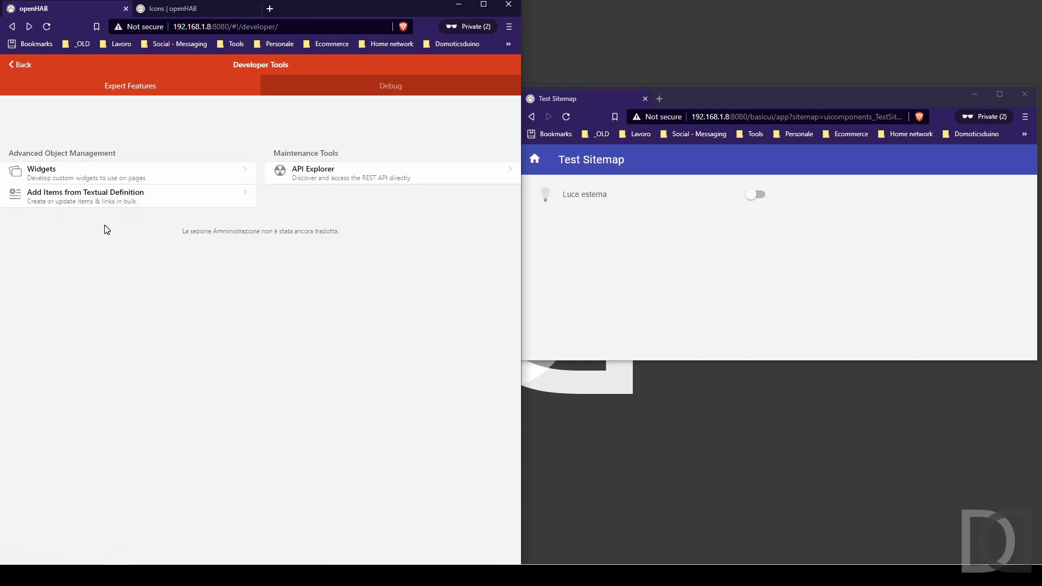
left_click(17, 65)
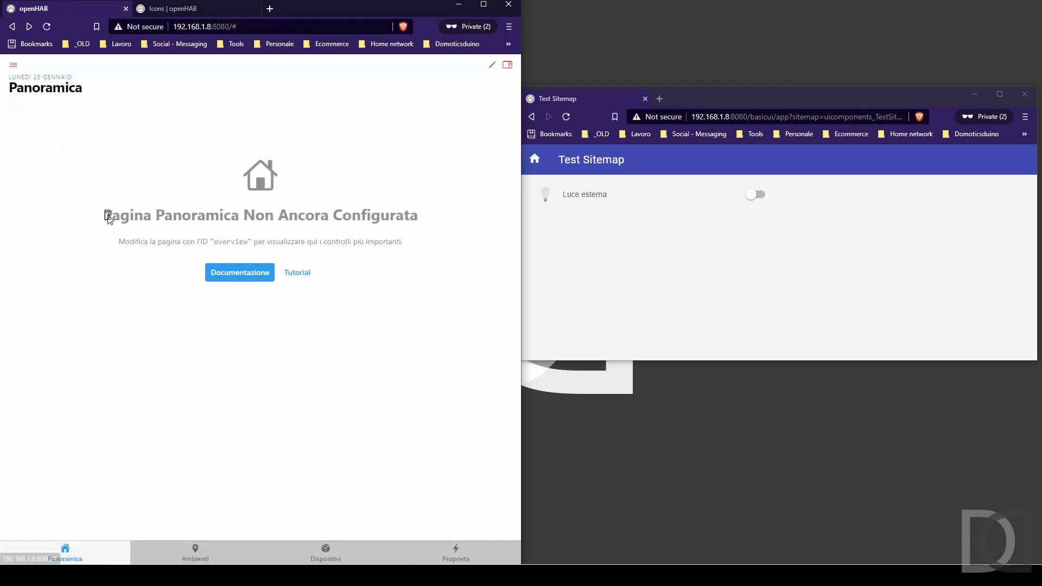
left_click(13, 65)
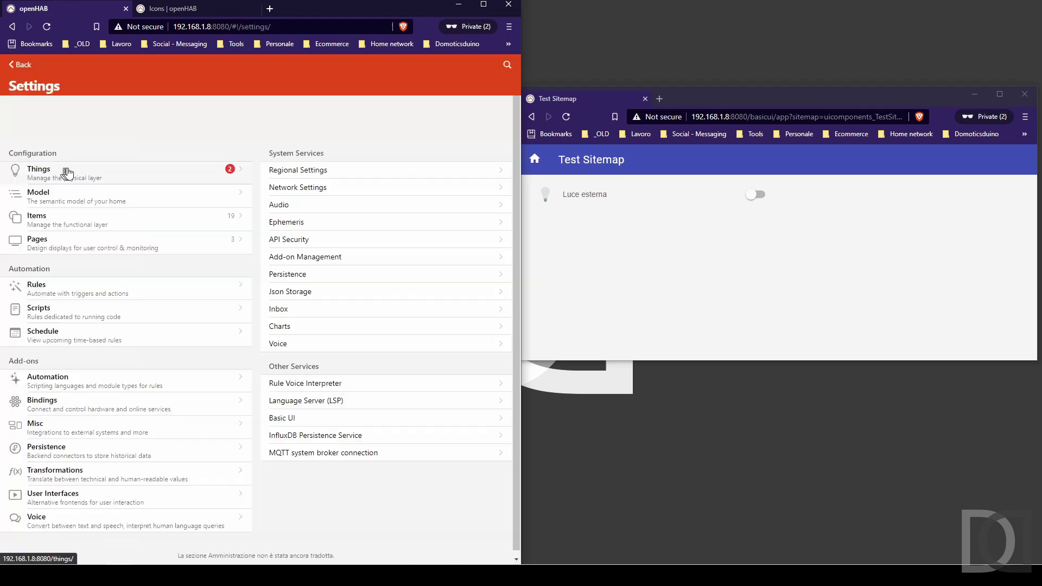
left_click(61, 239)
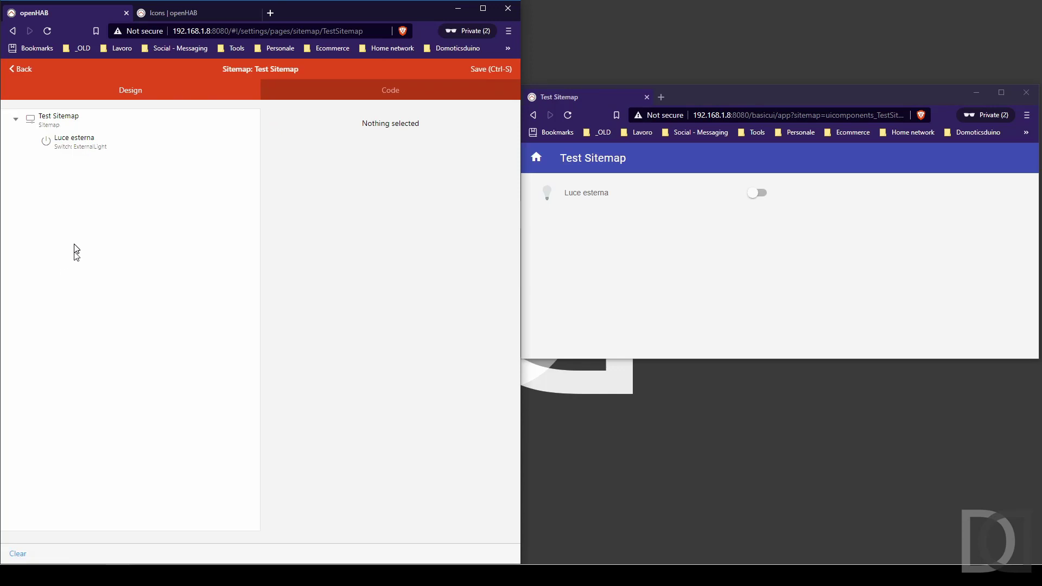
- Insert a Text widget inside Test Sitemap and label it Crepuscolare
left_click(63, 123)
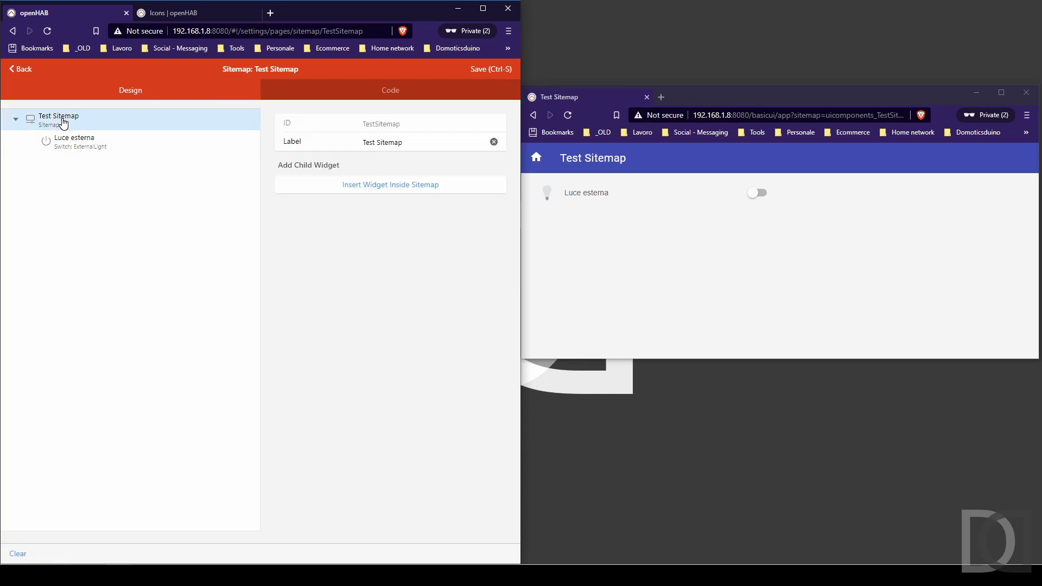
left_click(409, 190)
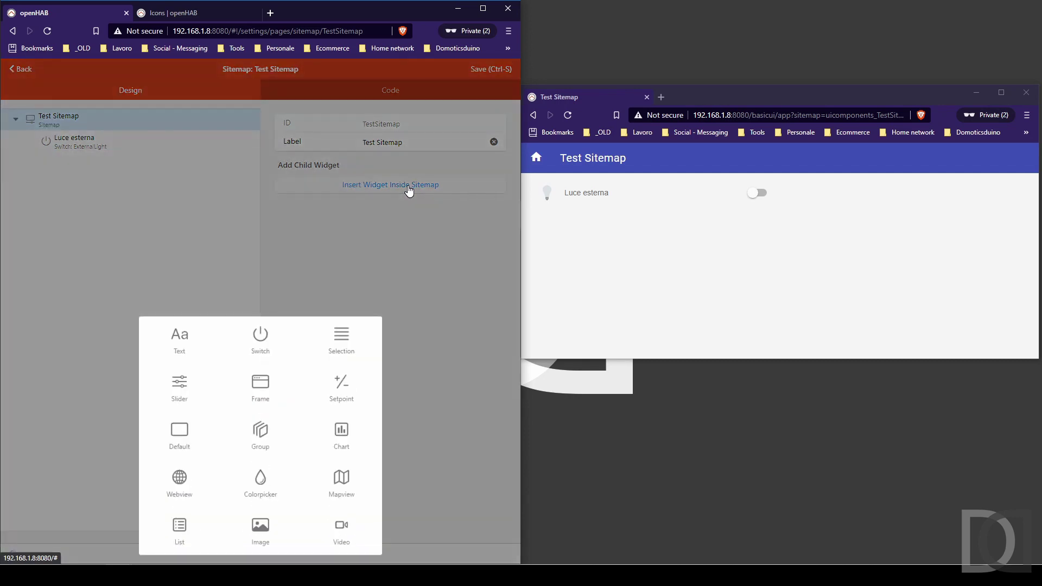
left_click(190, 347)
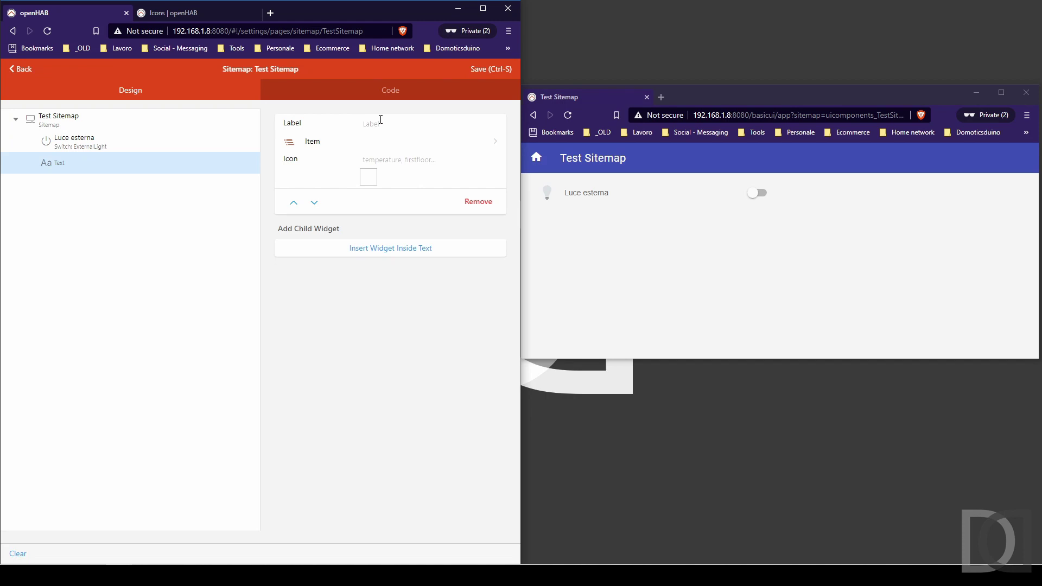
left_click(380, 120)
type("Crespuscolare")
- Link the Crepuscolare widget to the Sensore Crepuscolare (LightSensor) item, set its icon to sunrise, and save the sitemap
left_click(360, 142)
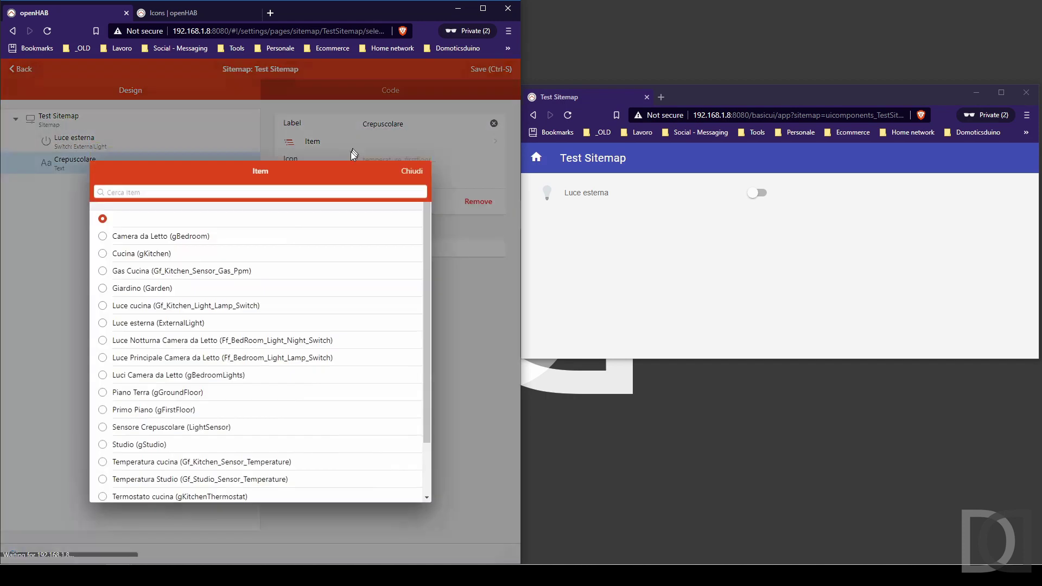
type("cre")
left_click(162, 199)
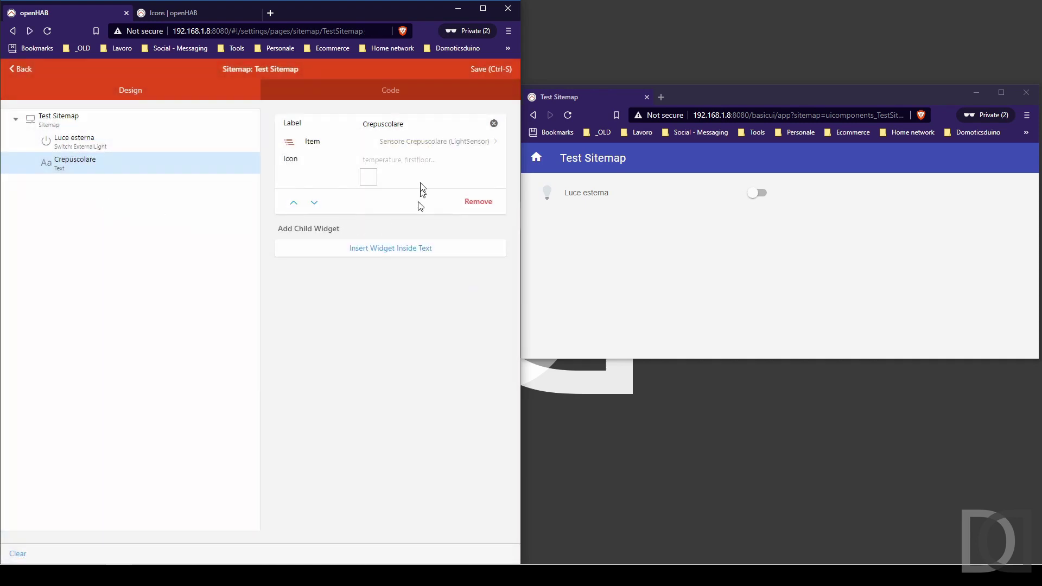
type("sunrise")
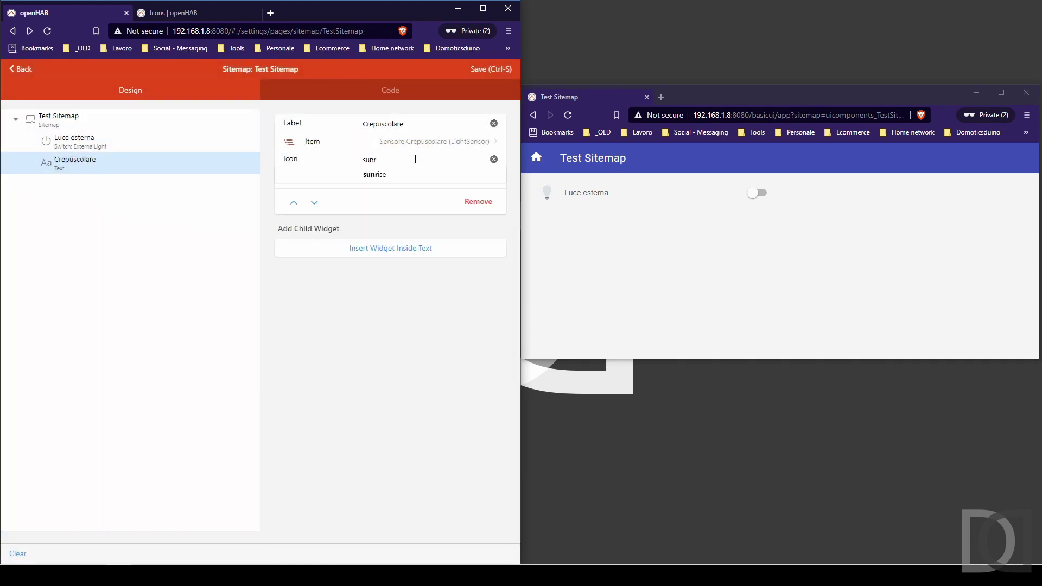
left_click(489, 72)
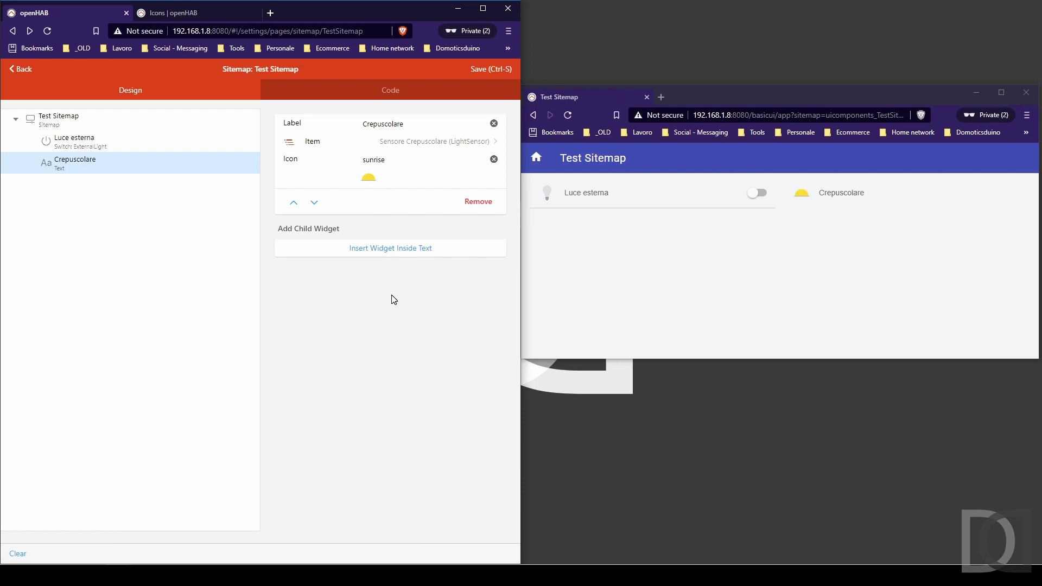
- Leave the sitemap editor and open the API Explorer in the developer tools
left_click(25, 71)
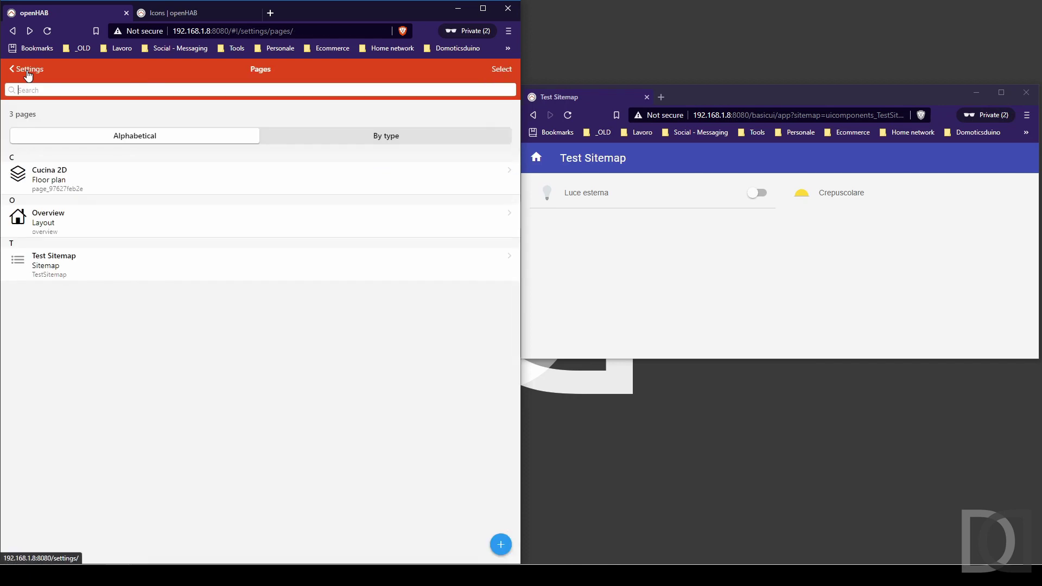
left_click(27, 70)
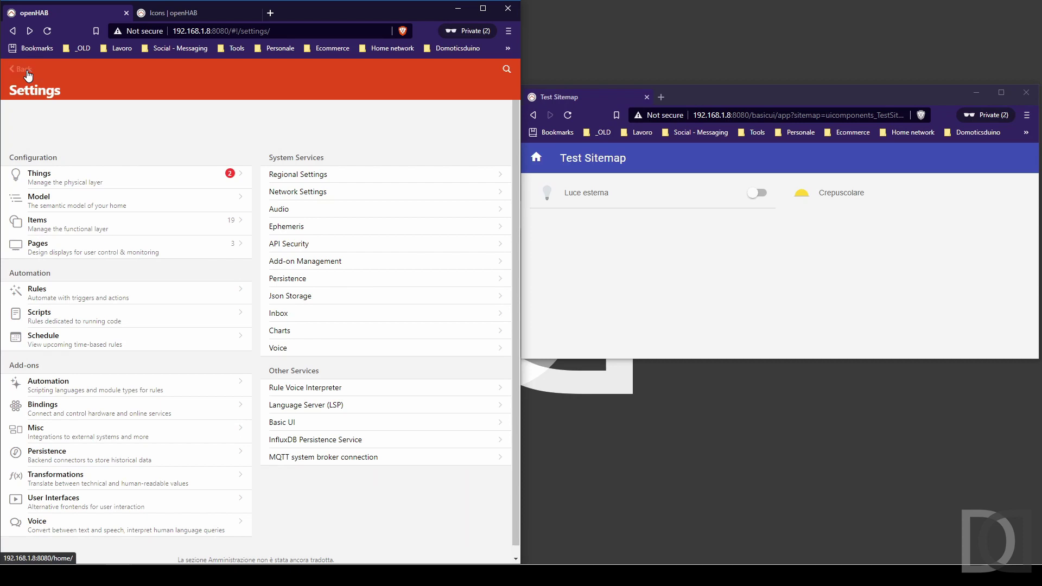
left_click(28, 75)
left_click(13, 75)
left_click(60, 140)
left_click(288, 176)
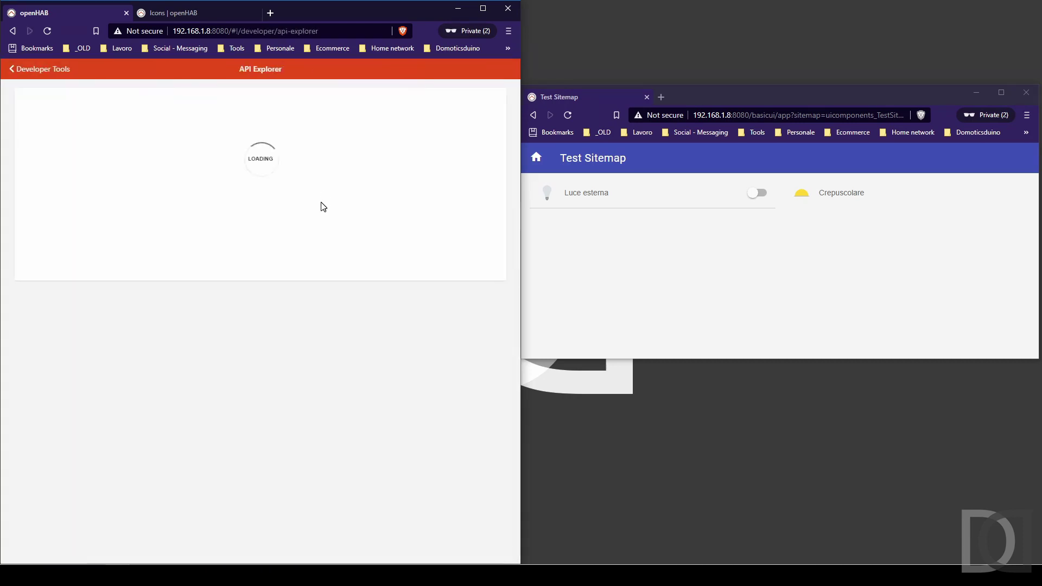
- Open the PUT /items/{itemname}/state operation in the items group and make its parameters editable for a trial request
left_click(36, 309)
scroll(193, 307, "down", 5)
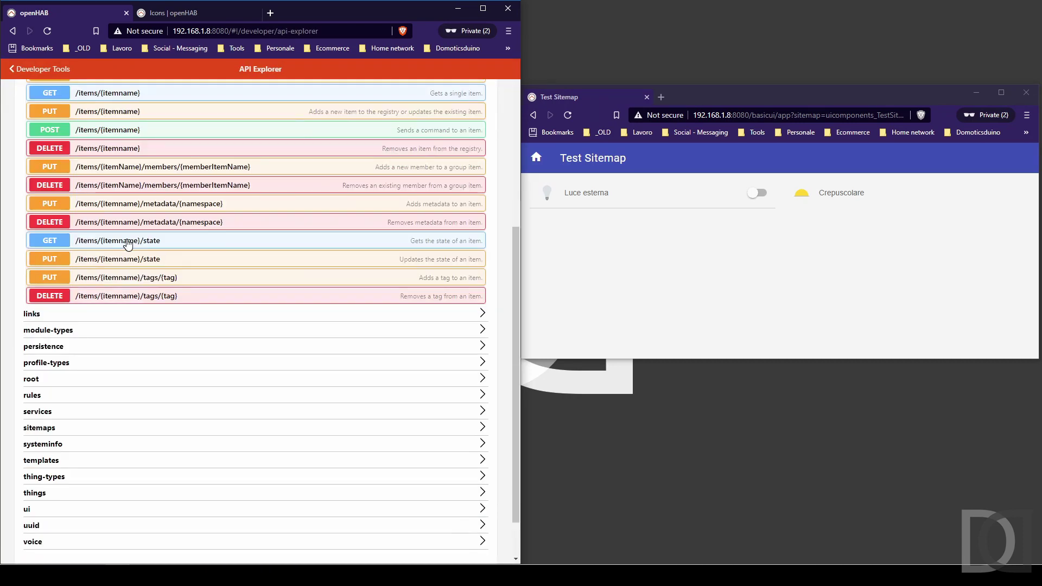
left_click(128, 258)
scroll(163, 277, "down", 2)
left_click(442, 172)
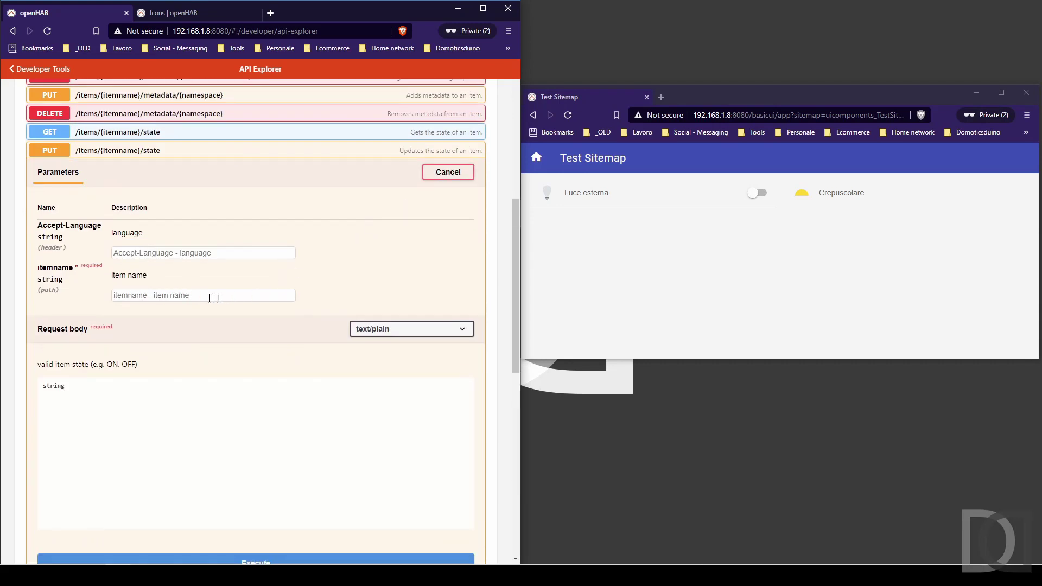
- Set the request's item name to LightSensor and its body to 200
type("Ex")
key("BackSpace")
key("BackSpace")
key("BackSpace")
type("Li")
left_click_drag(85, 391, 2, 388)
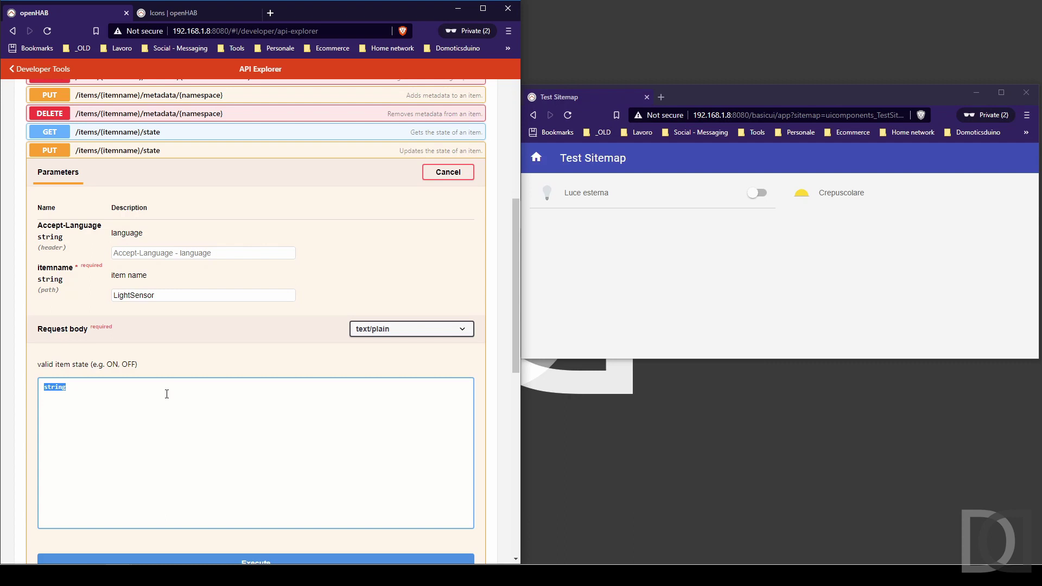
type("200")
- Execute the LightSensor state update and check the server response code
scroll(424, 337, "down", 2)
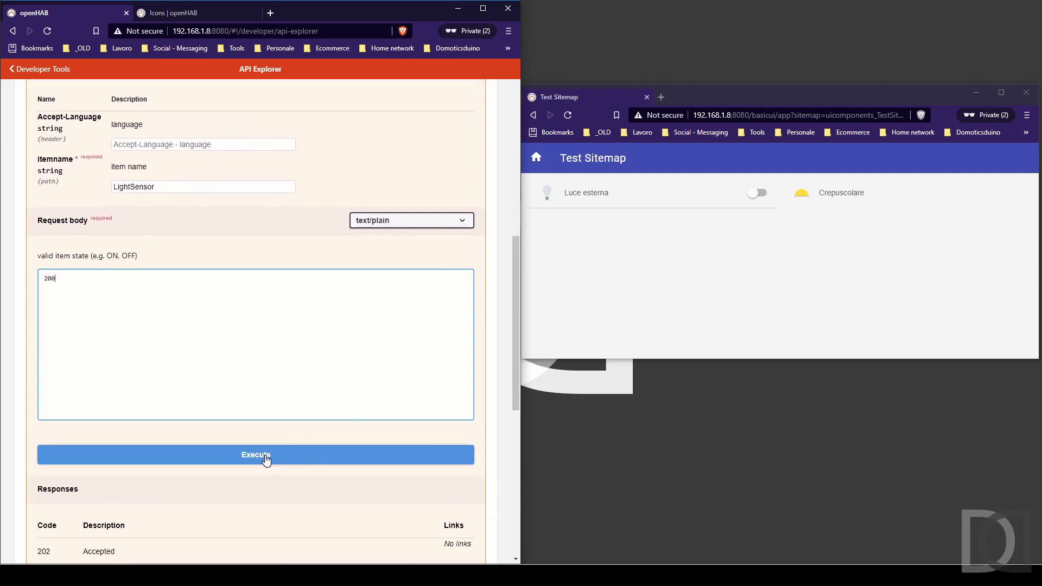
left_click(266, 459)
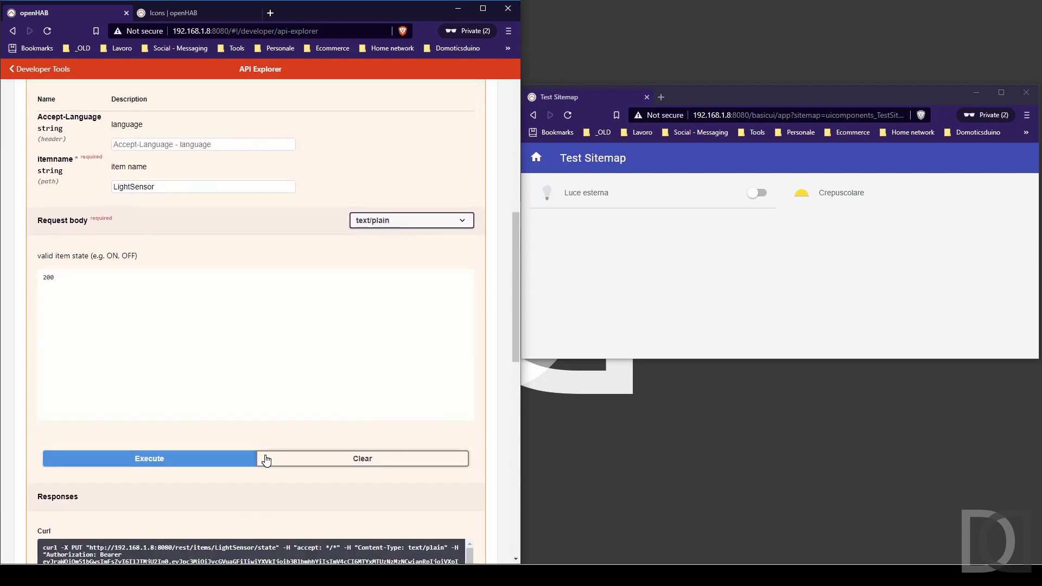
scroll(266, 459, "down", 4)
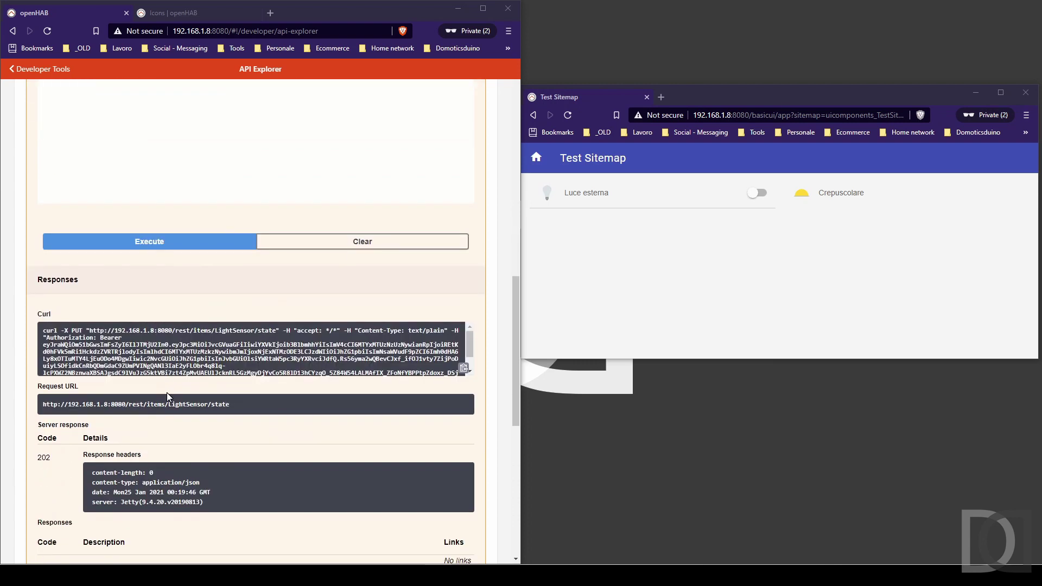
scroll(167, 392, "down", 2)
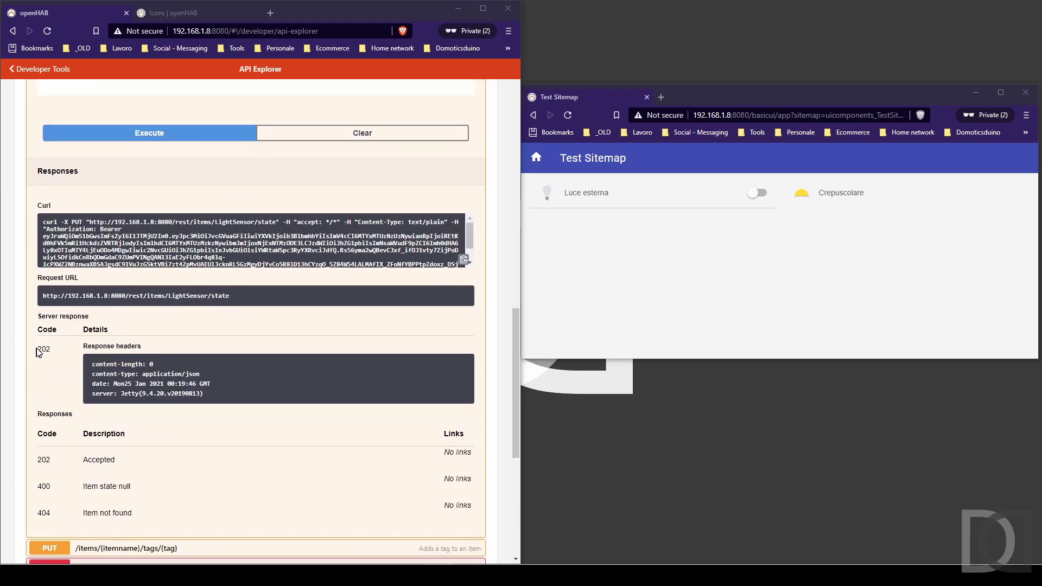
left_click_drag(38, 349, 49, 351)
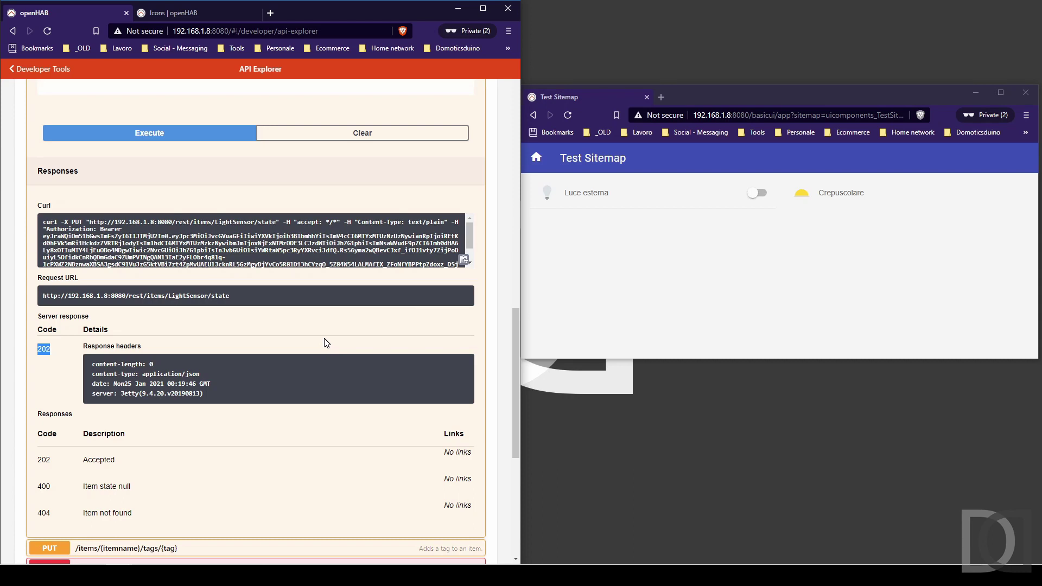
- Leave the API Explorer and open the Test Sitemap page from the settings for editing
scroll(326, 343, "up", 2)
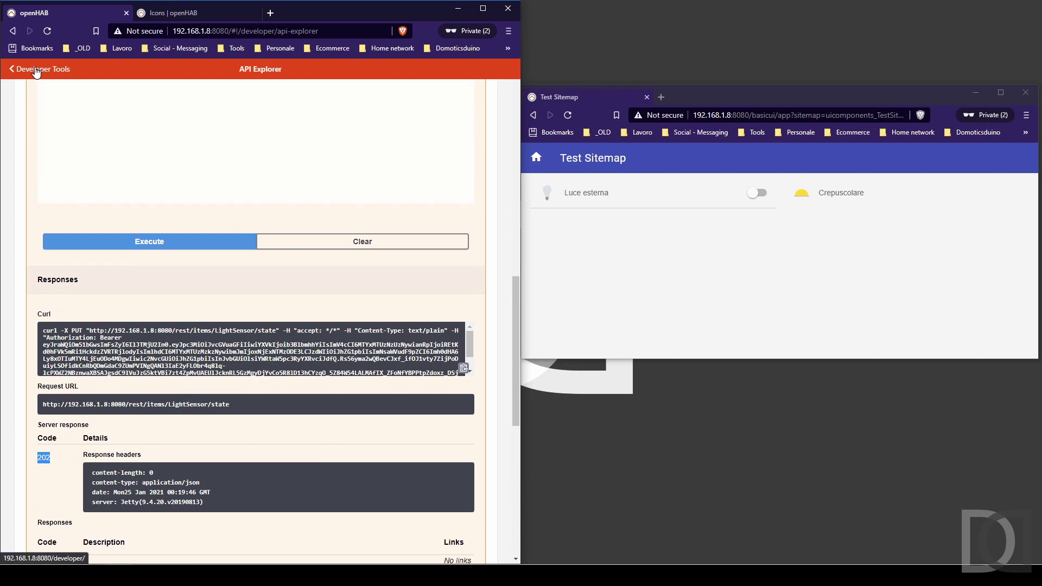
left_click(36, 68)
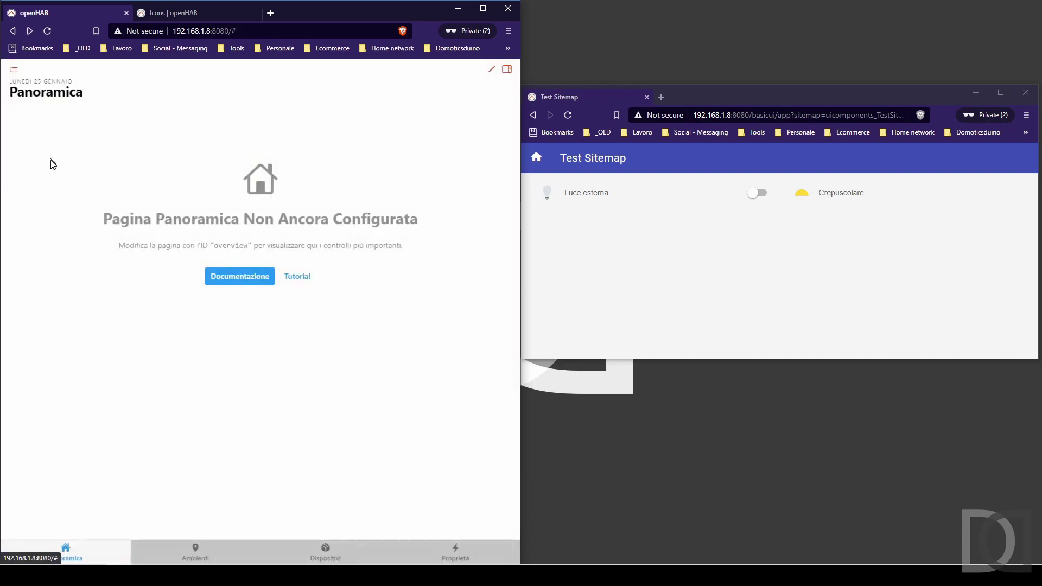
left_click(14, 68)
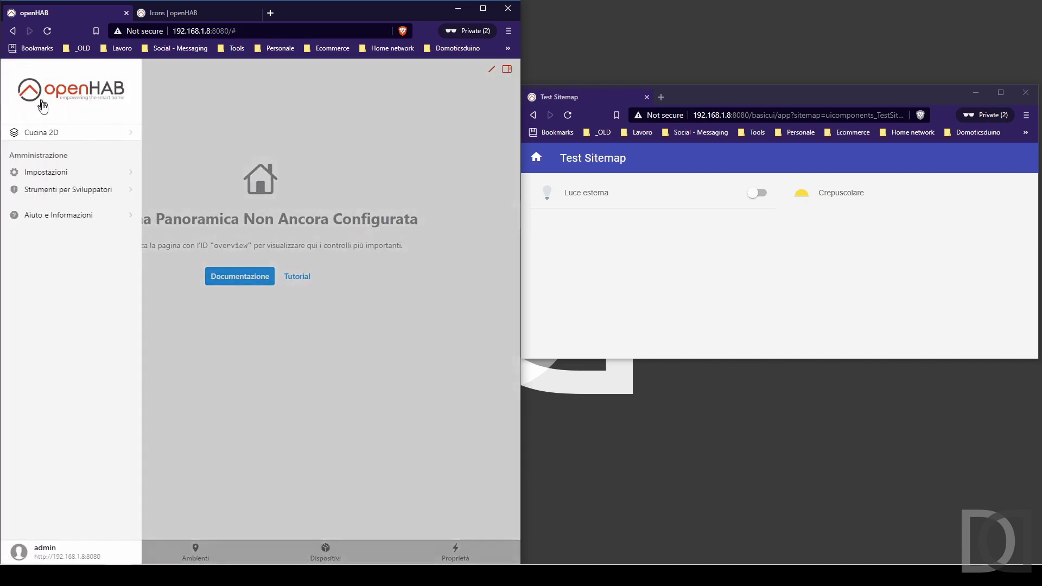
left_click(51, 190)
left_click(14, 69)
left_click(14, 69)
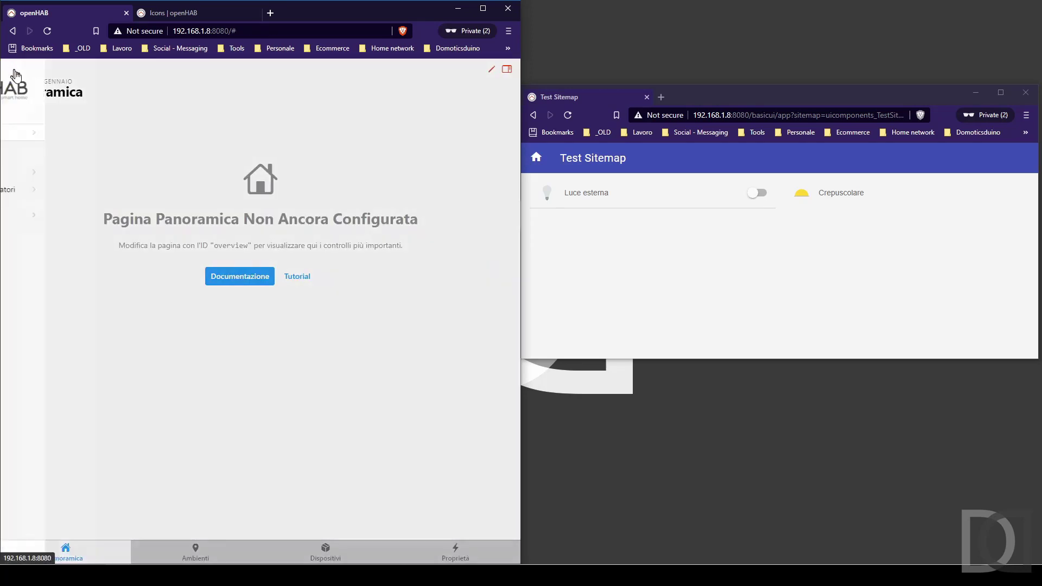
left_click(61, 172)
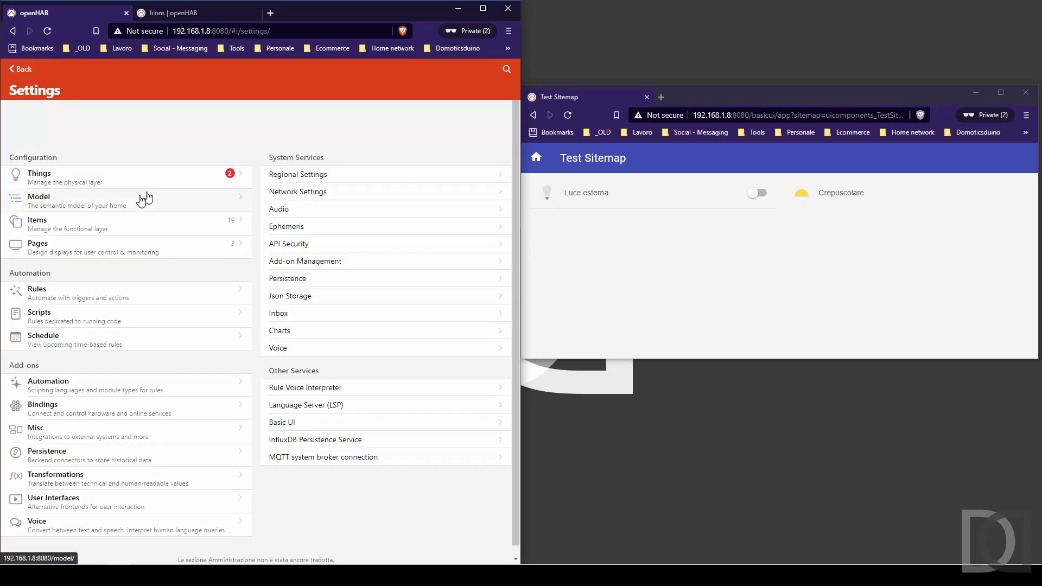
left_click(93, 252)
left_click(62, 258)
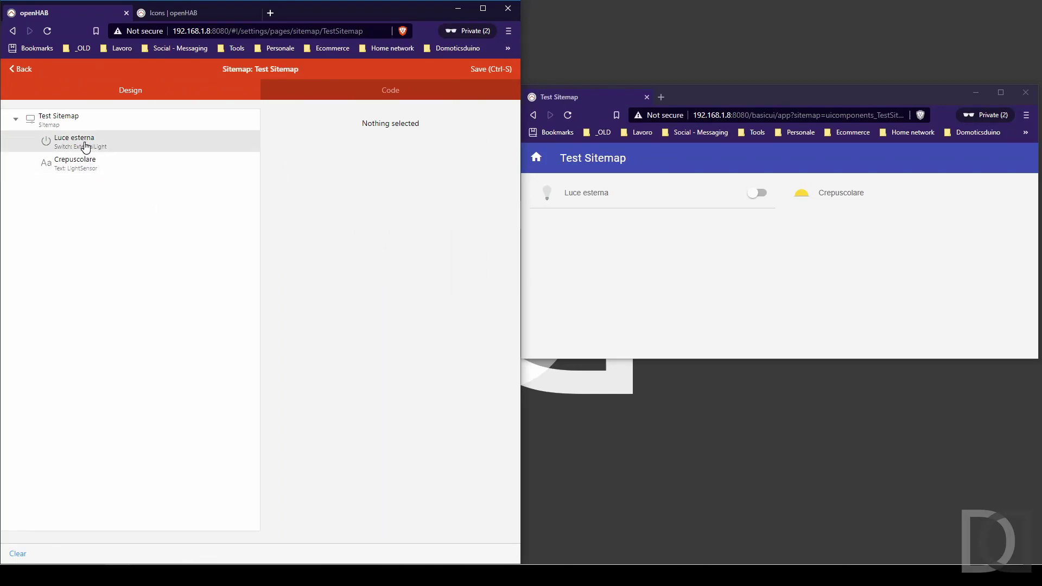
- Set the twilight sensor text widget's label to "Crepuscolare [%d]" and save the sitemap
left_click(85, 145)
left_click(109, 163)
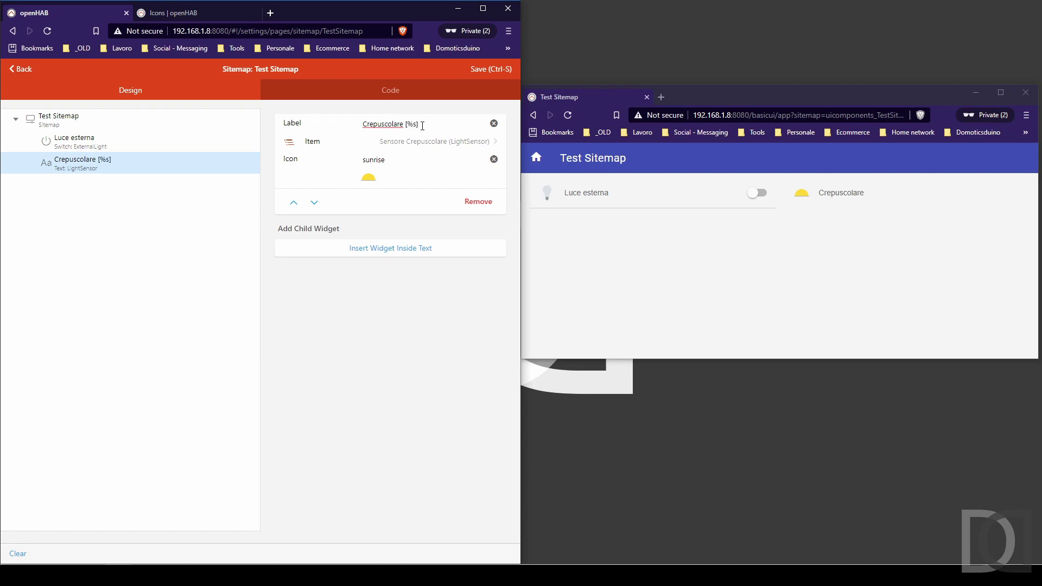
left_click(488, 72)
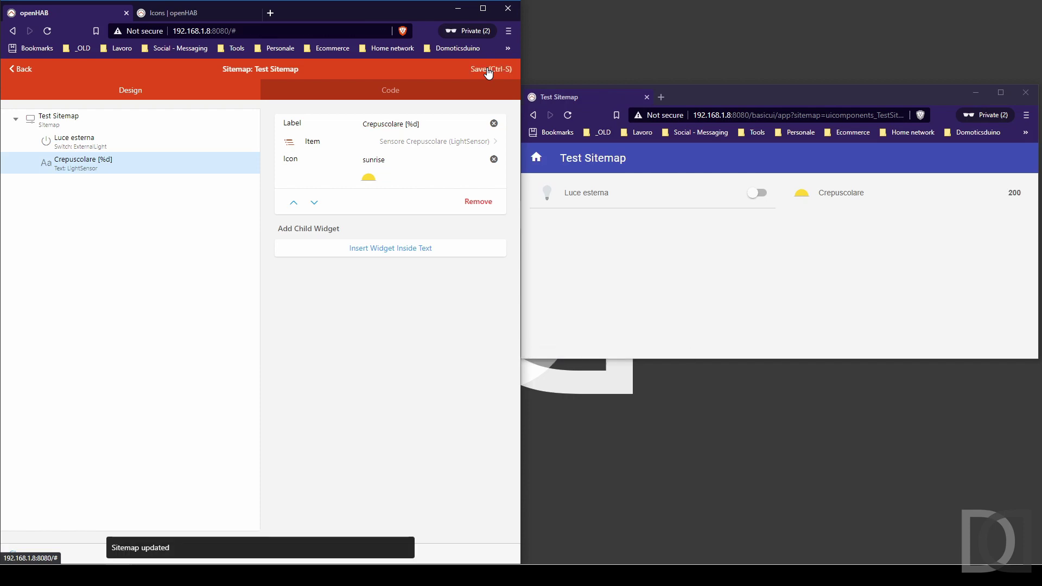
- Exit the sitemap editor and return to the API Explorer in the developer tools
left_click(24, 76)
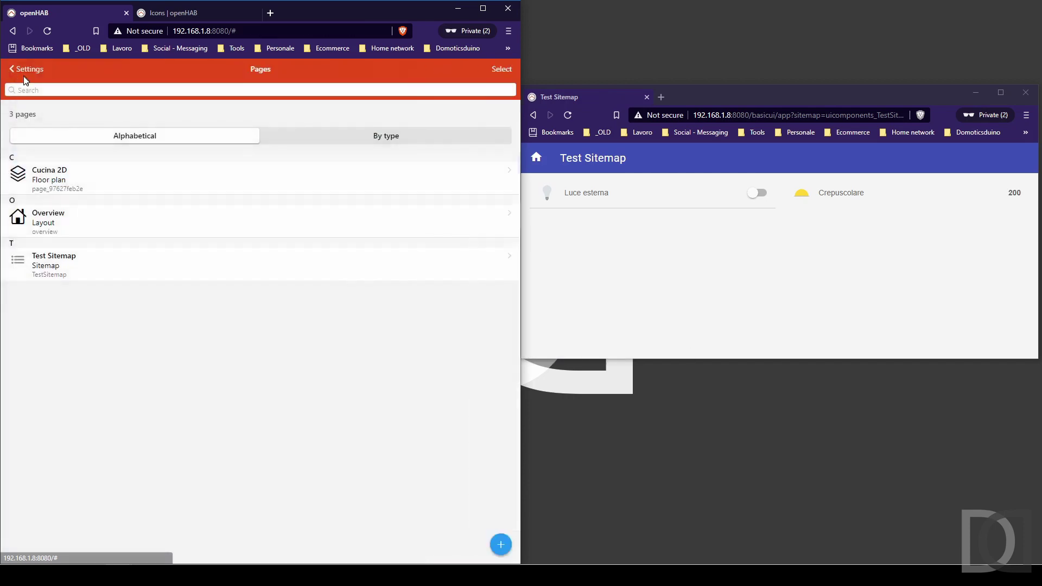
left_click(54, 258)
left_click(25, 76)
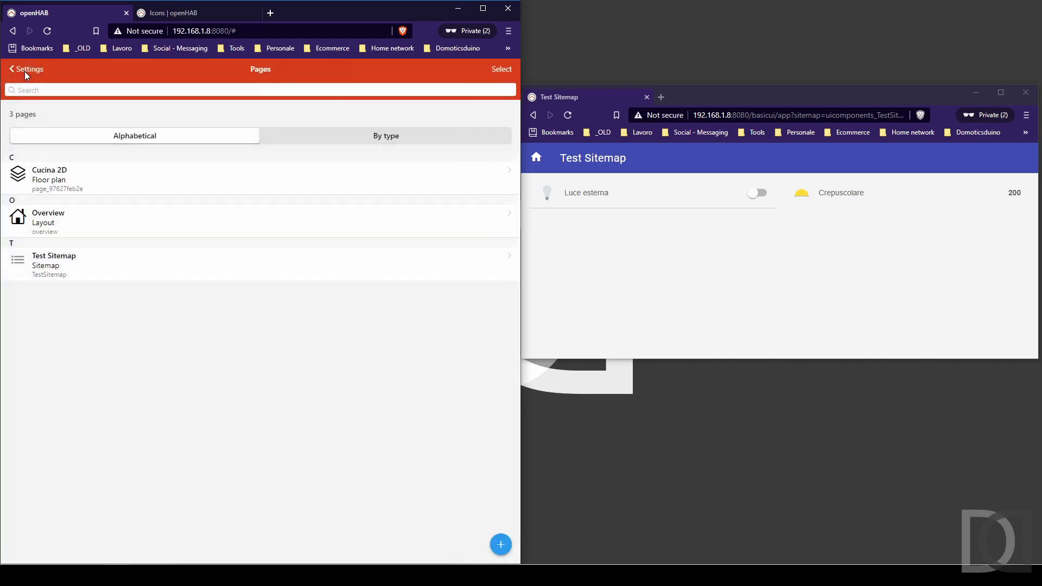
left_click(54, 258)
left_click(25, 76)
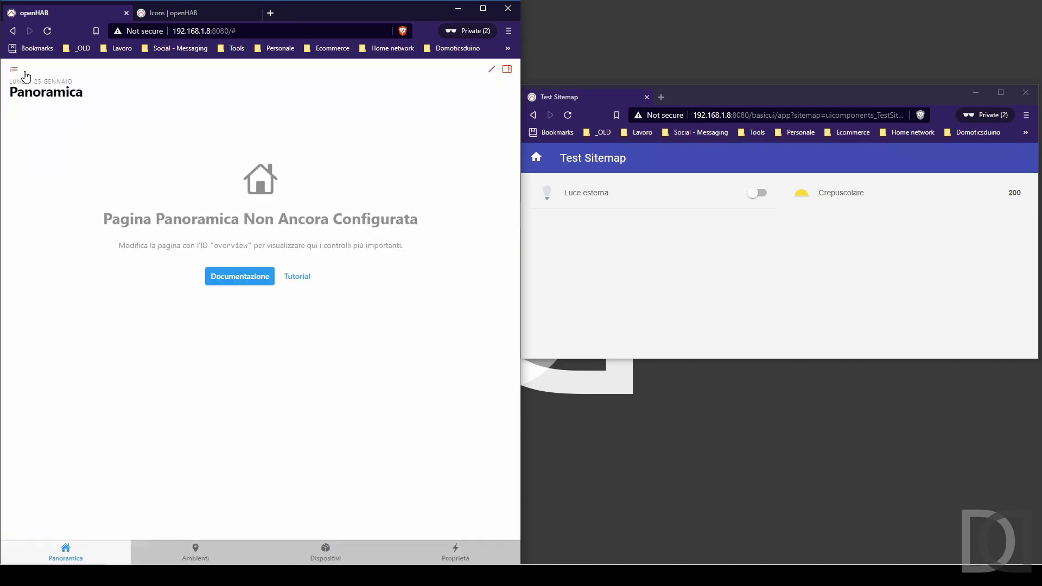
left_click(12, 74)
left_click(38, 190)
left_click(328, 179)
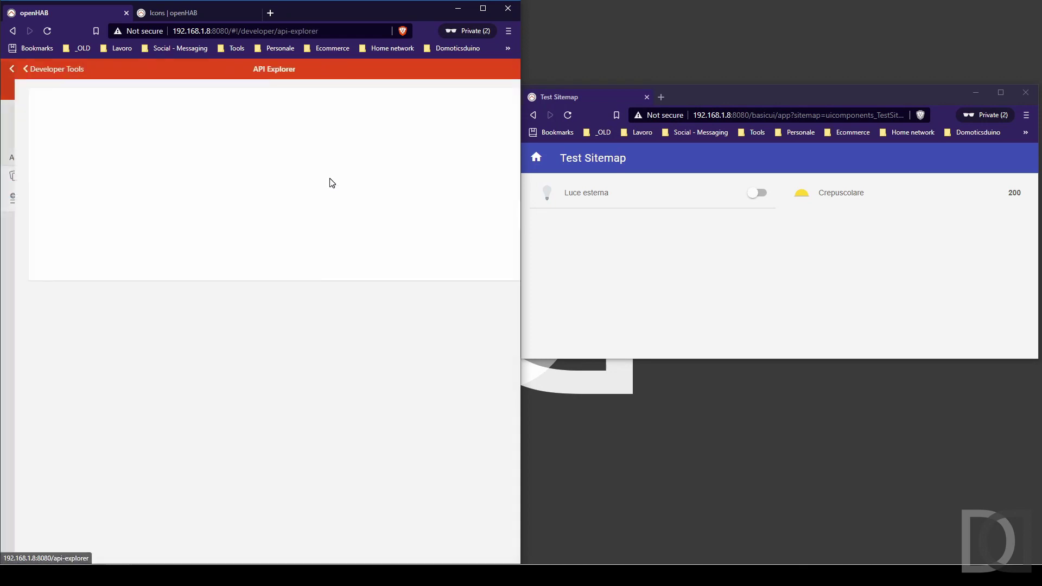
- Expand the items group's PUT /items/{itemname}/state operation and make its parameters editable for a trial request
left_click(42, 315)
scroll(225, 288, "down", 5)
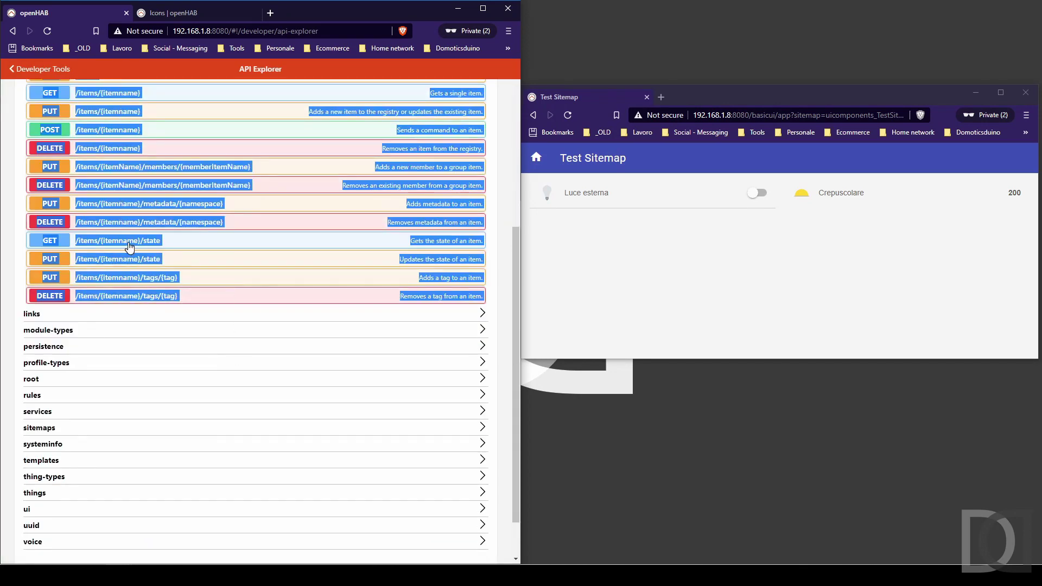
left_click(125, 261)
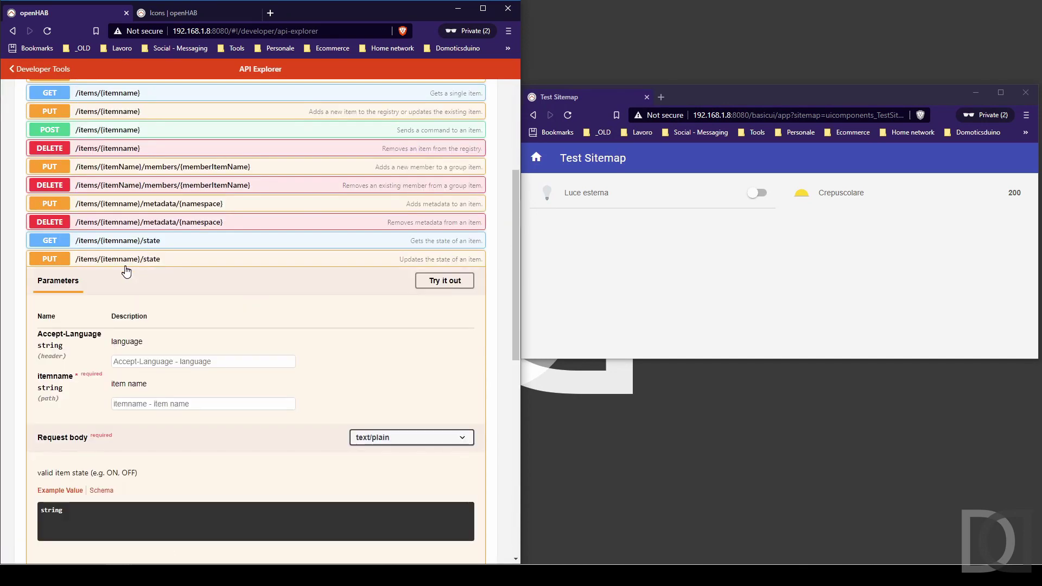
left_click(431, 282)
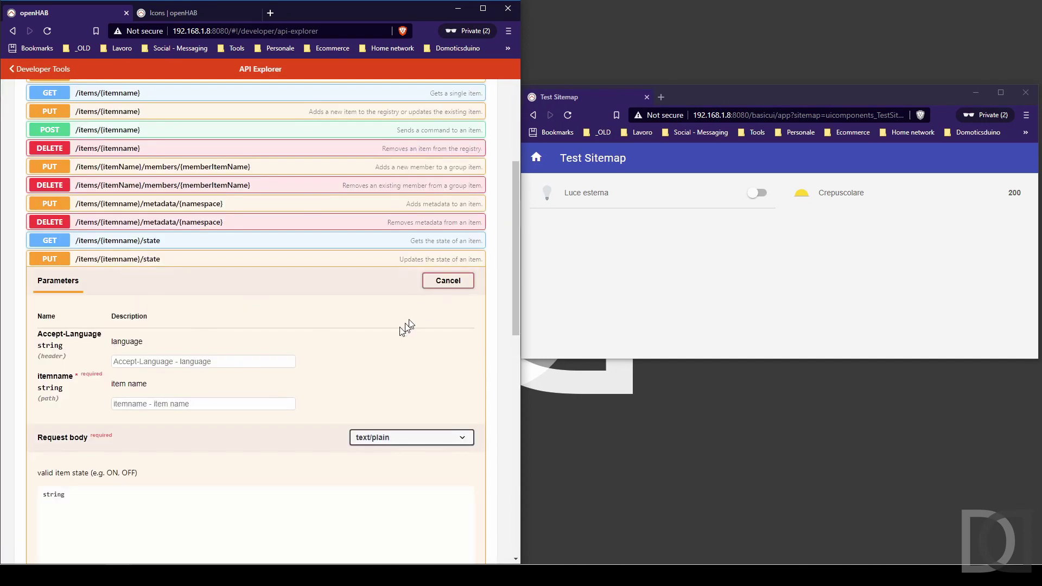
- Fill in the item name LightSensor and the request body 90, and execute the state update
left_click(178, 404)
type("LightSensor")
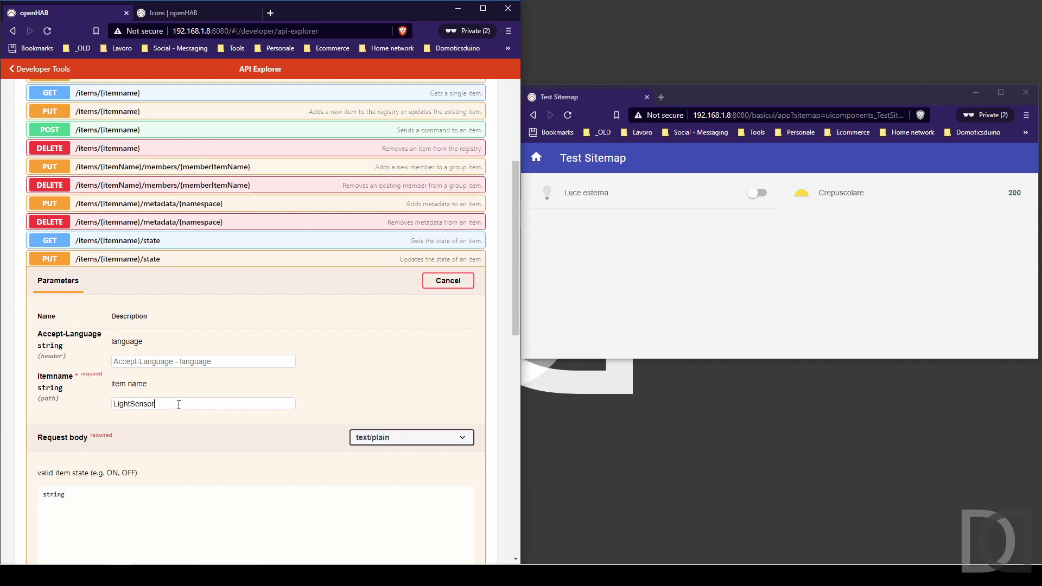
scroll(178, 404, "down", 3)
left_click(173, 372)
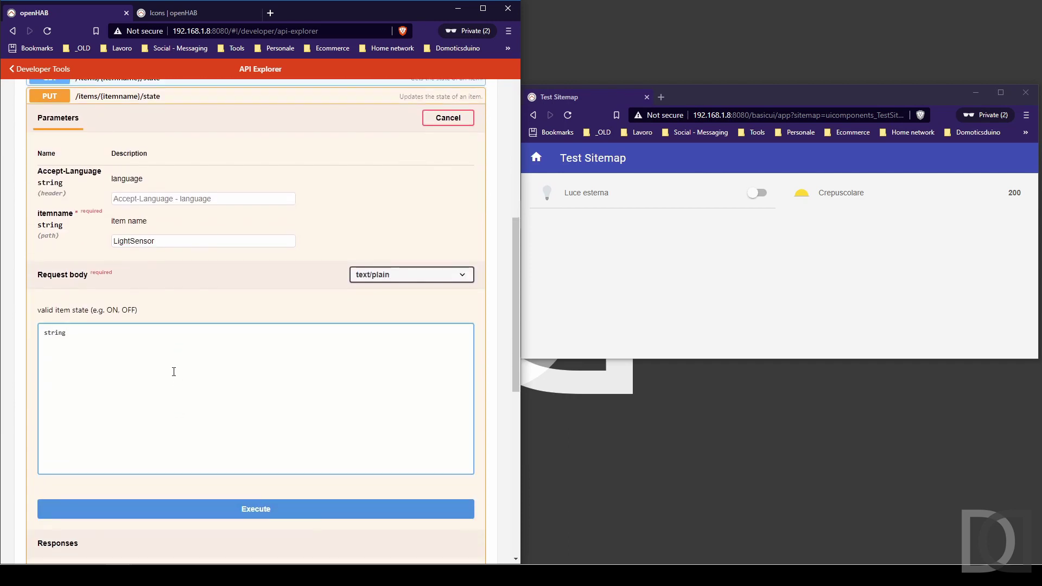
left_click_drag(111, 333, 34, 333)
type("90")
scroll(221, 323, "down", 3)
left_click(235, 347)
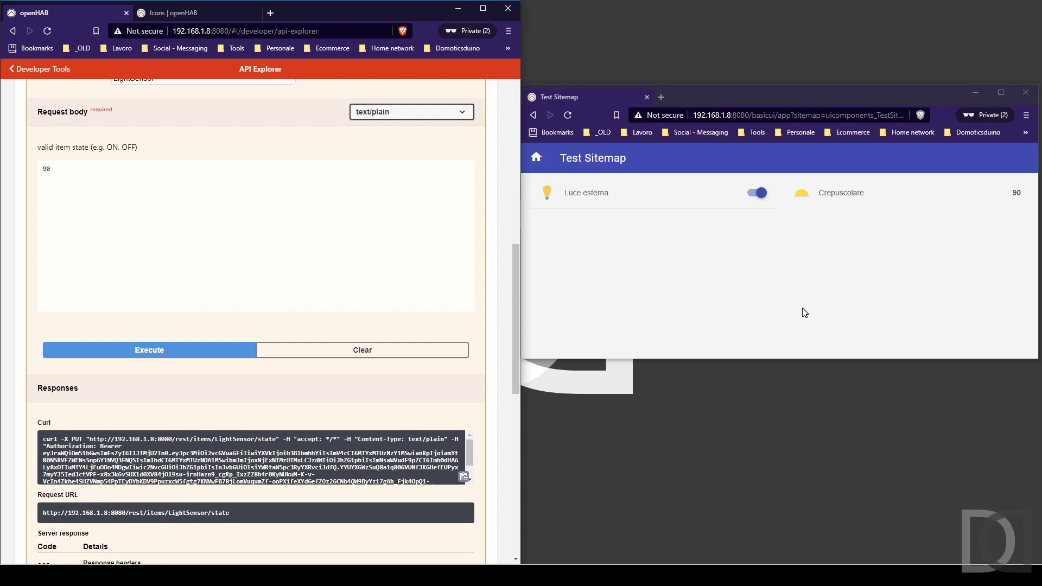
- Replace the LightSensor request body with 110 and execute the state update again
scroll(94, 265, "up", 1)
left_click_drag(75, 220, 17, 223)
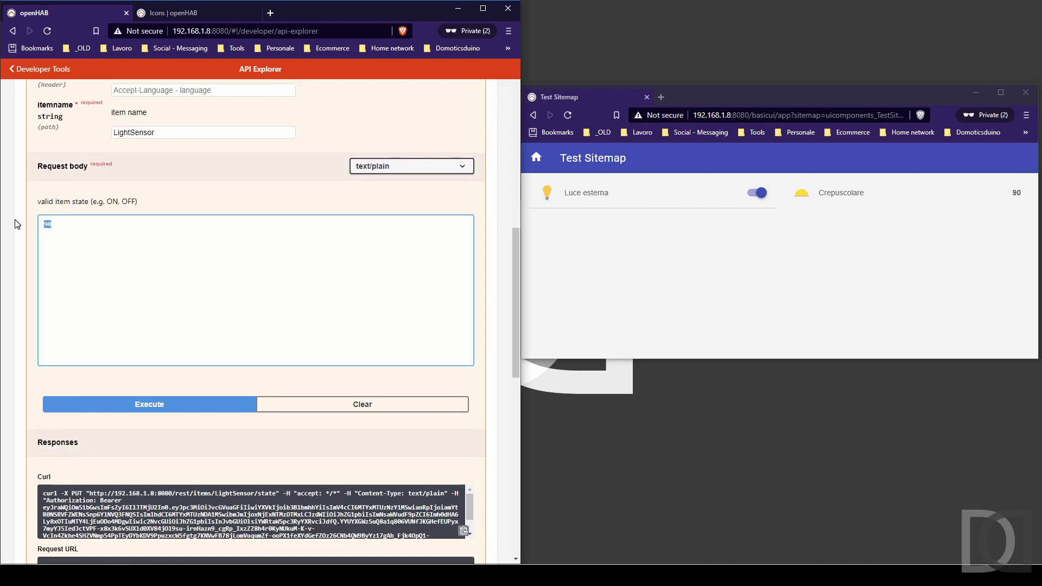
left_click(173, 407)
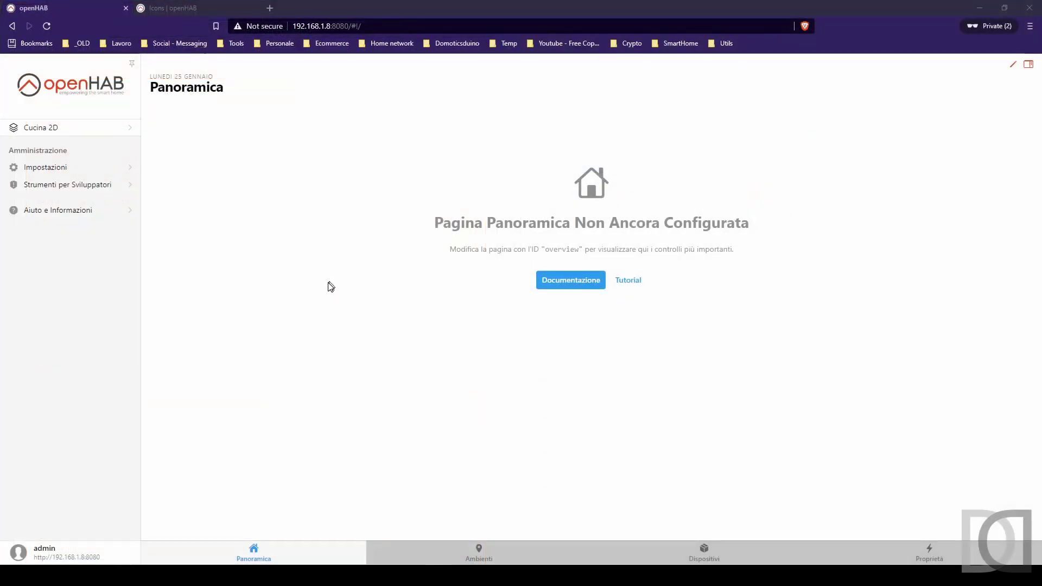
- Look through the things list and examine the Gas Cucina point under Cucina in the semantic model
left_click(48, 168)
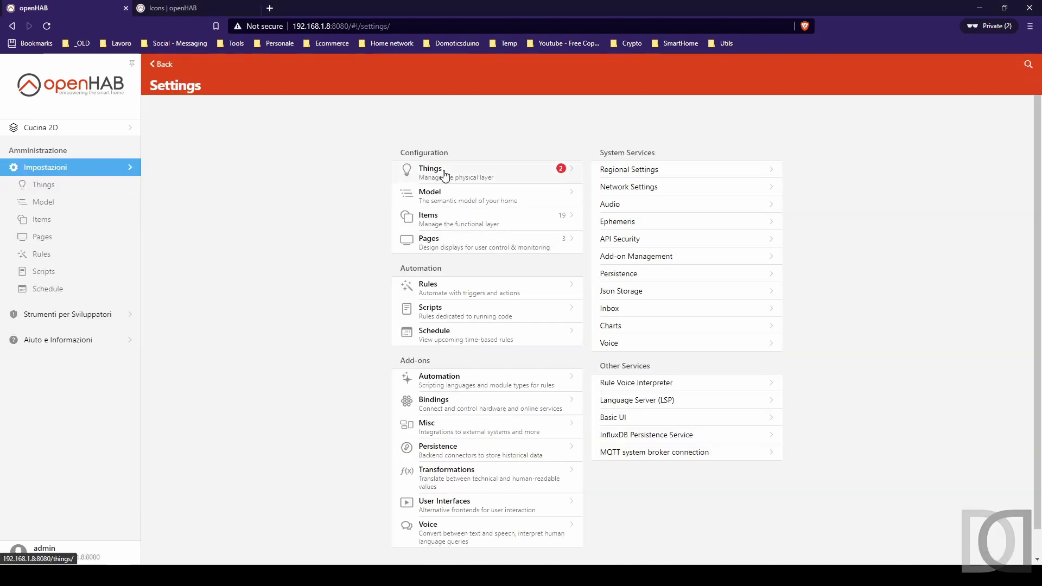
left_click(476, 173)
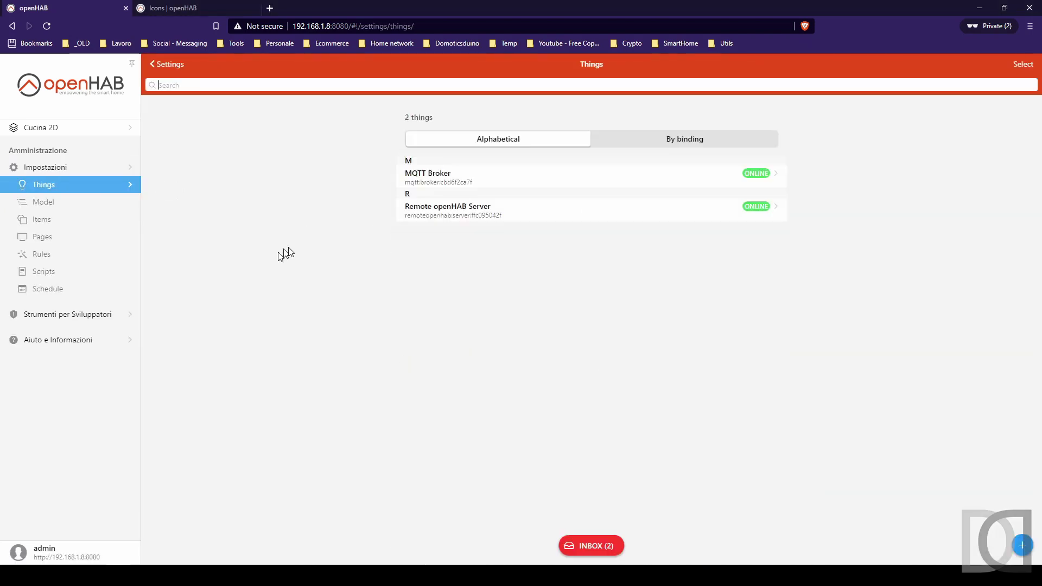
left_click(47, 202)
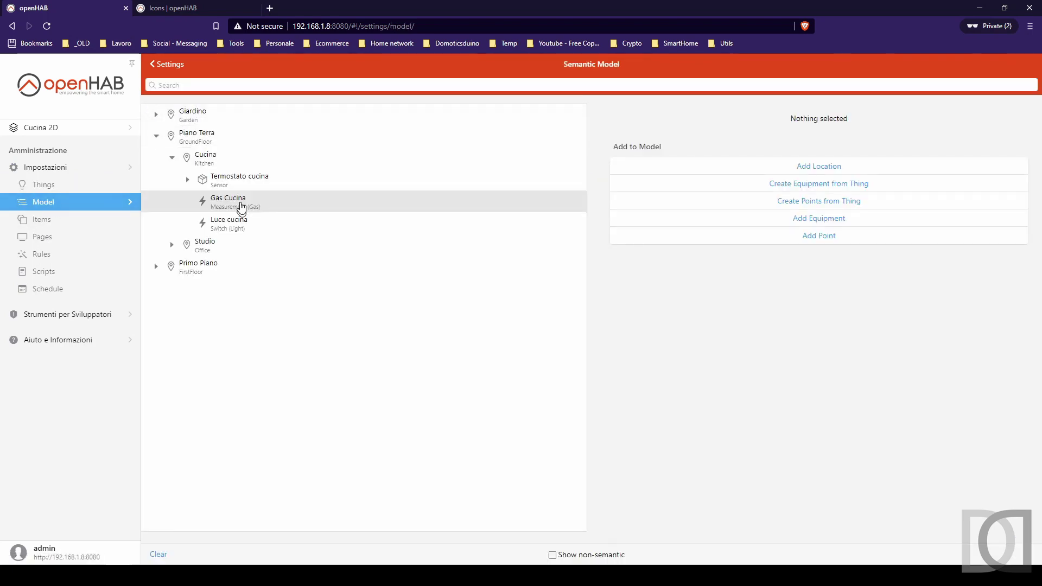
left_click(237, 202)
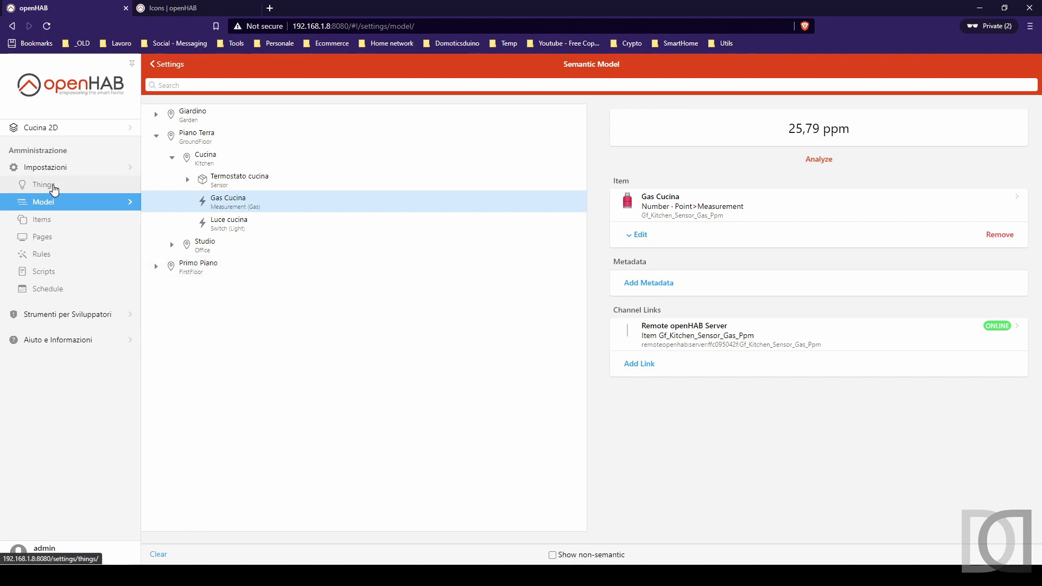
- Start a new item with the name Gasalarm and the label Allarme Gas
left_click(54, 224)
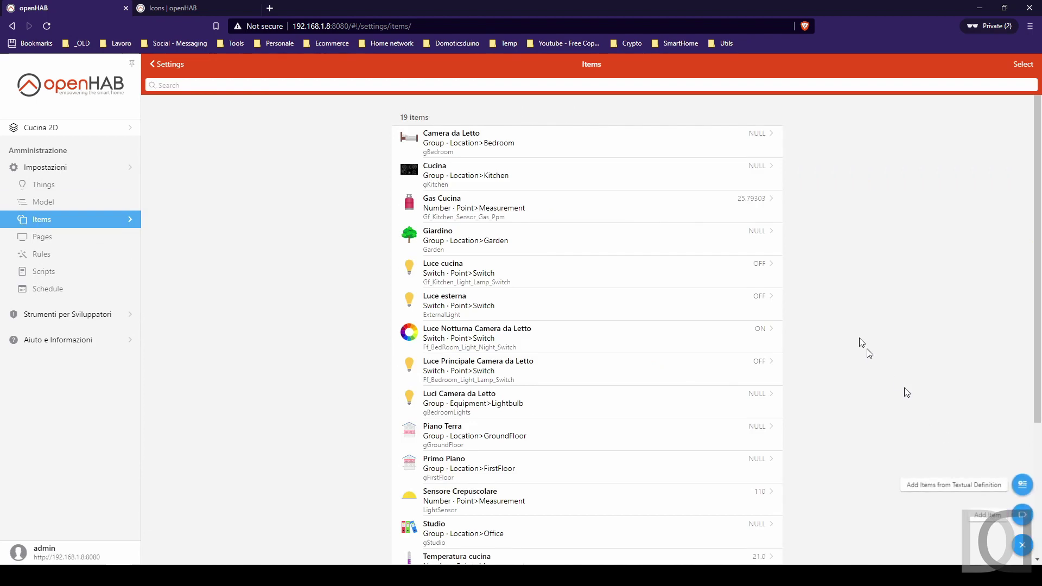
left_click(1023, 514)
left_click(567, 104)
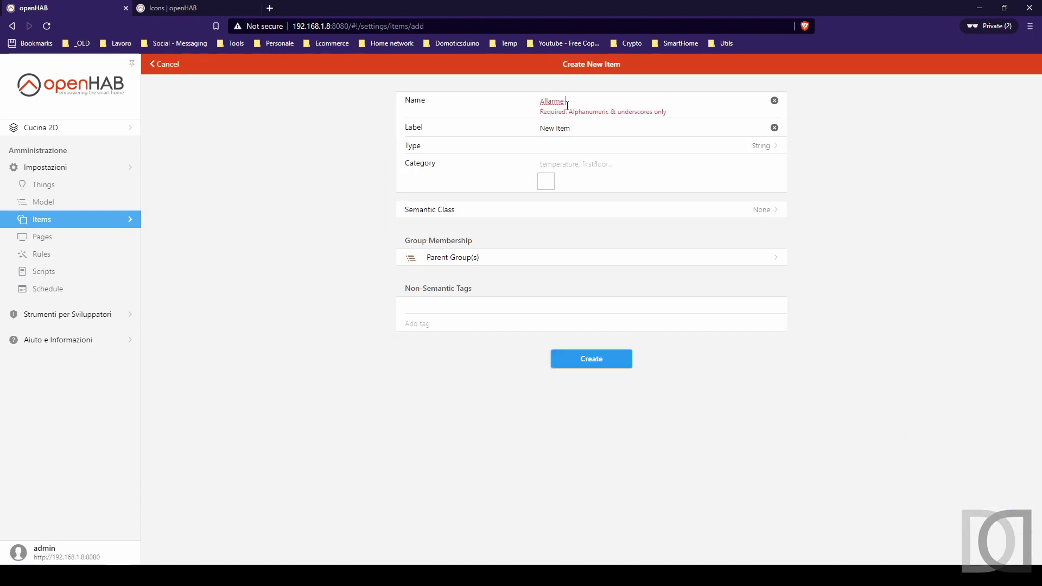
key("ctrl+a")
type("G")
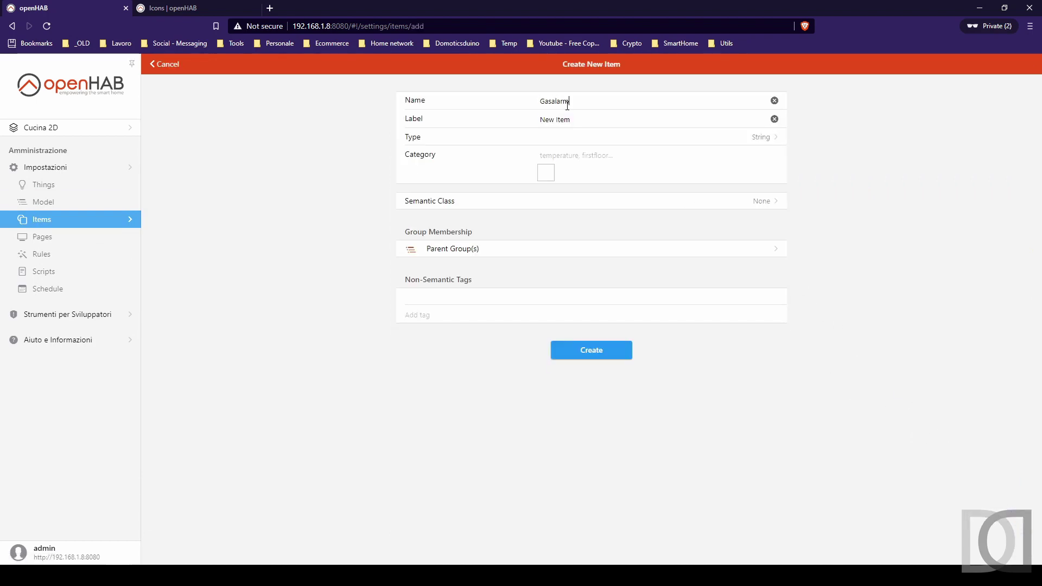
type("Allarme Gas")
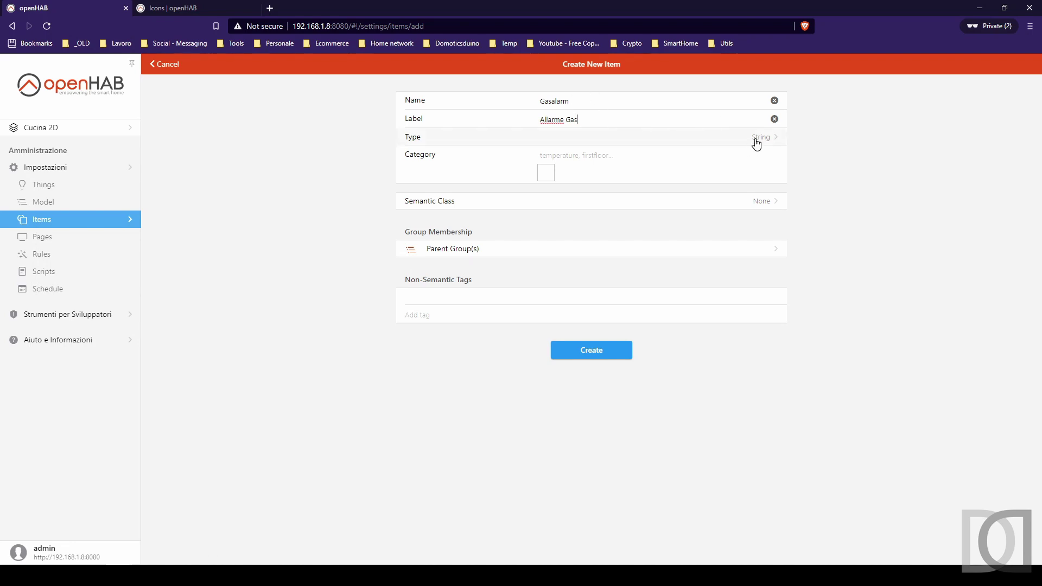
- Set the new item's category to alarm and create the item
left_click(575, 155)
type("ala")
left_click(549, 170)
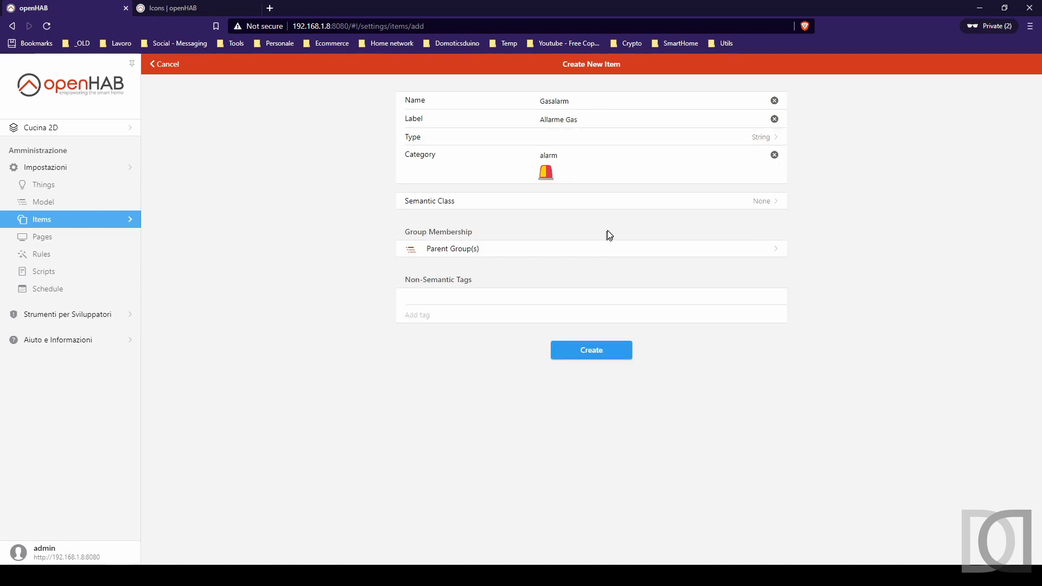
left_click(590, 353)
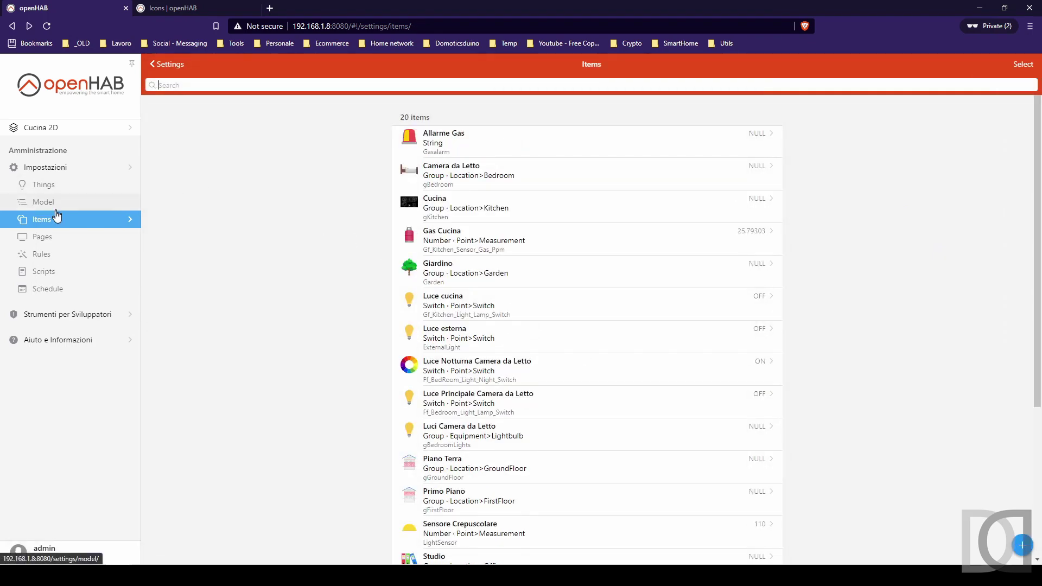
- Open Test Sitemap and insert a Text widget labelled "Allarme Gas [%s]" directly inside the sitemap
left_click(54, 236)
left_click(452, 272)
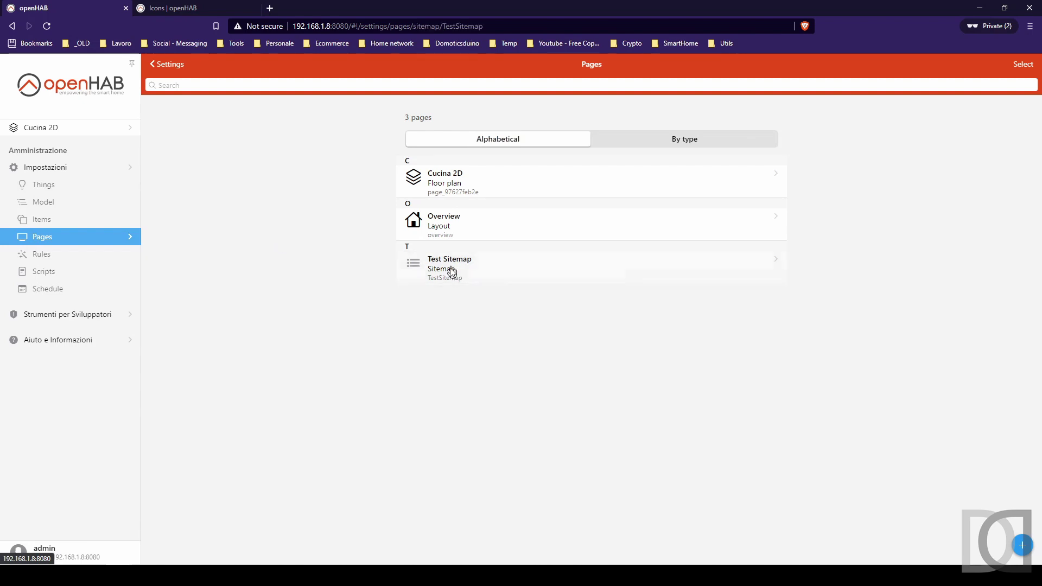
left_click(200, 118)
left_click(814, 178)
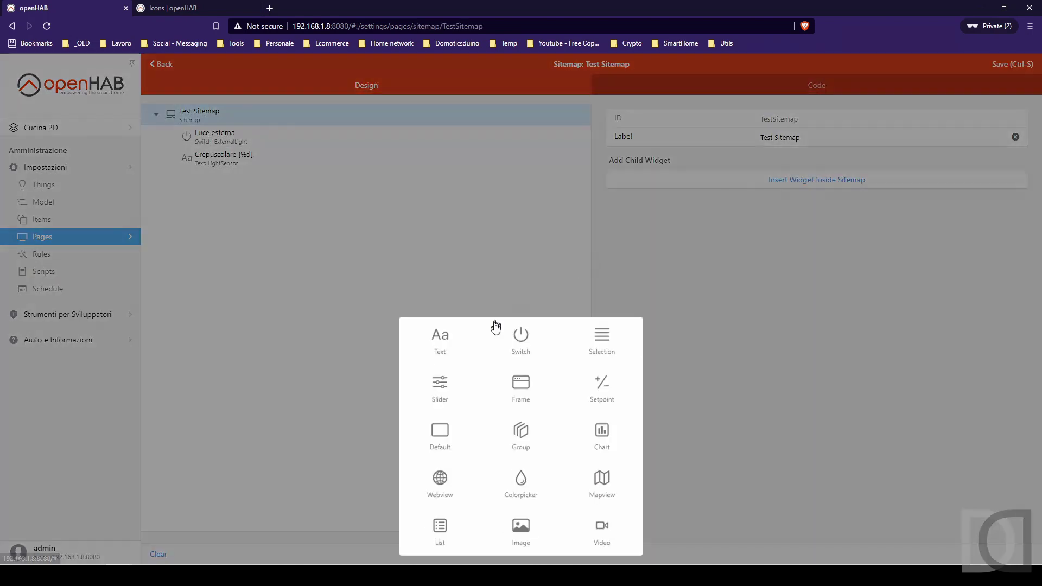
left_click(439, 340)
left_click(797, 122)
type("Allarme G")
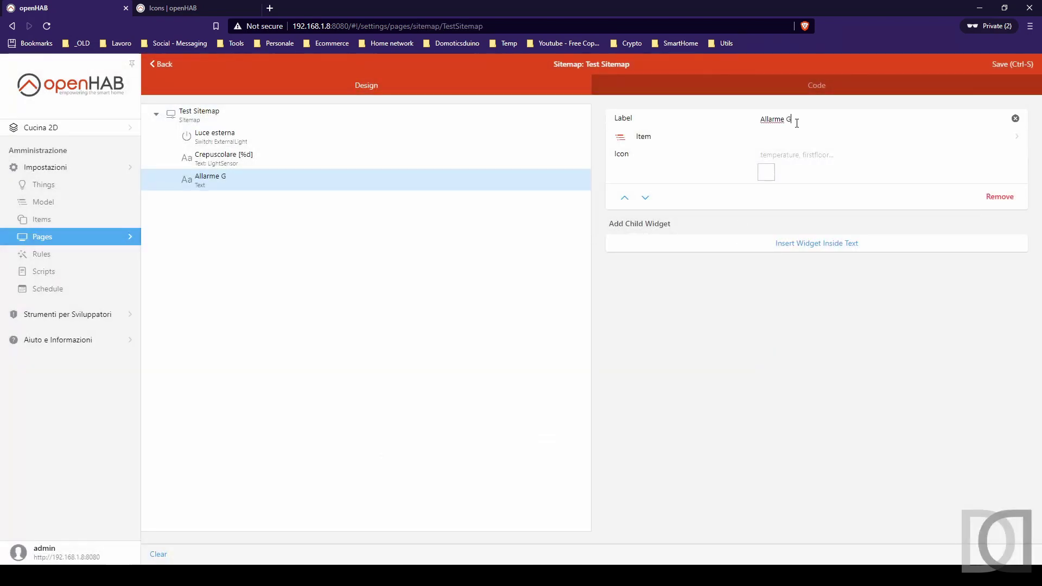
type("as [%s]")
- Link the Allarme Gas widget to the Allarme Gas (Gasalarm) item and set its icon to alarm
left_click(724, 142)
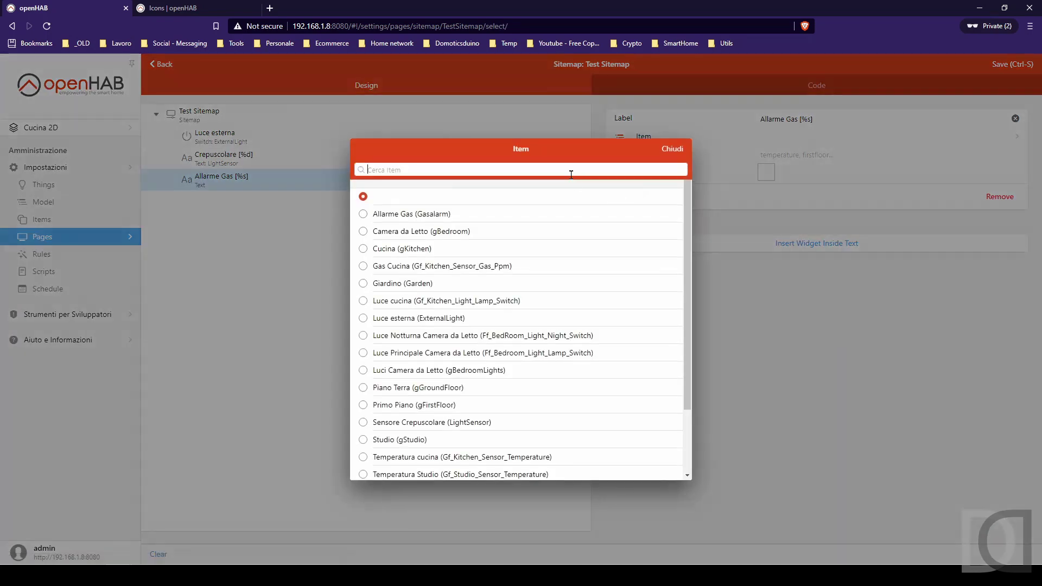
type("gas")
left_click(437, 198)
left_click(748, 158)
type("alarm")
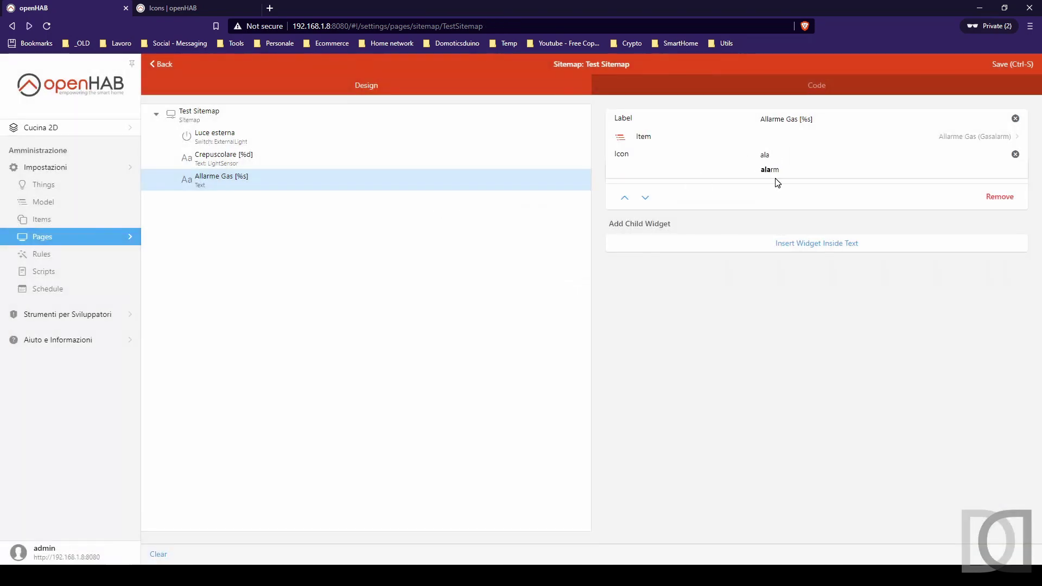
left_click(755, 257)
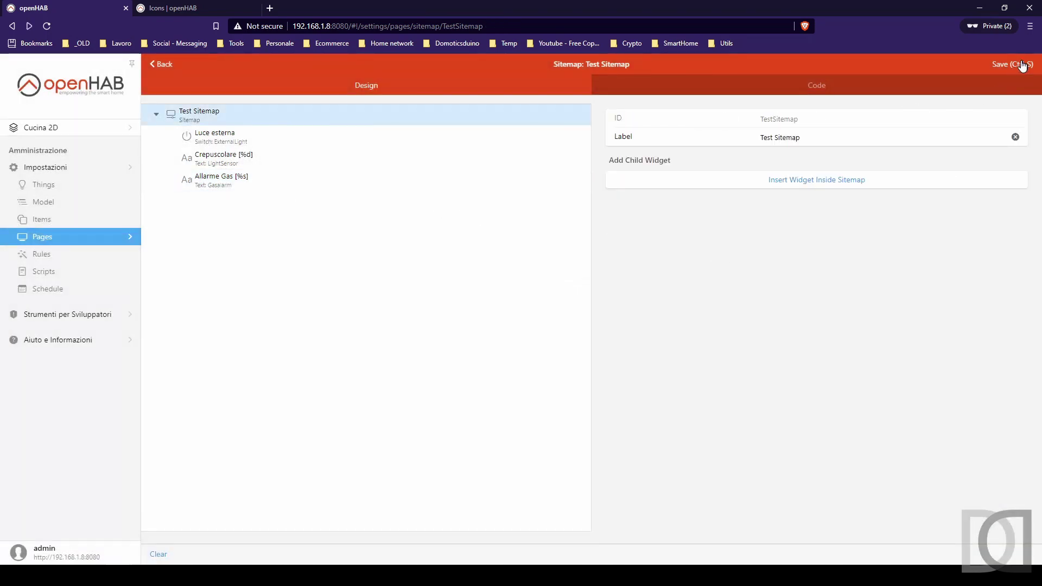
- Insert another Text widget directly inside the sitemap, labelled Gas and linked to the Gas Cucina (Gf_Kitchen_Sensor_Gas_Ppm) item
left_click(821, 185)
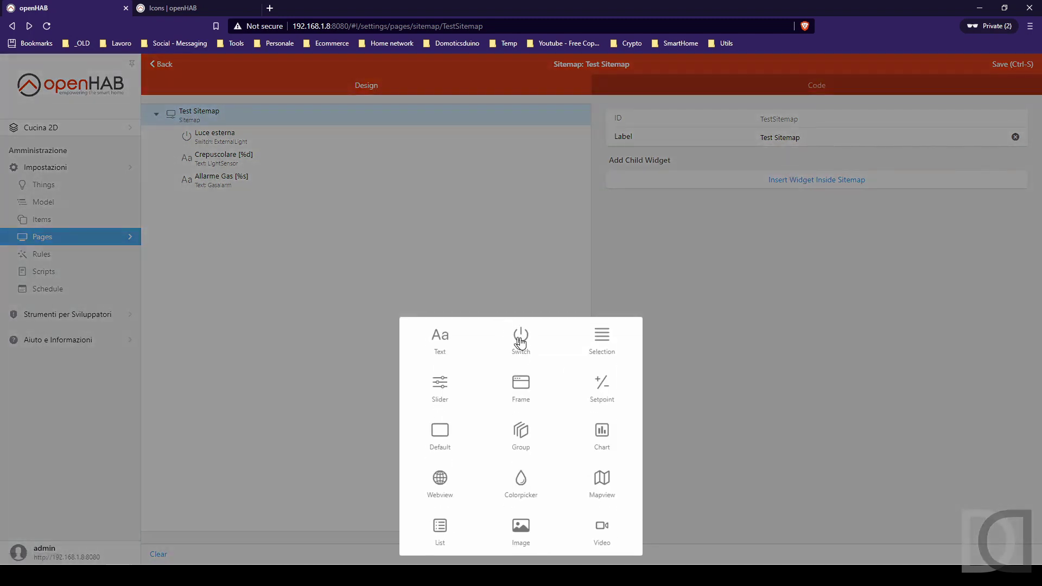
left_click(444, 346)
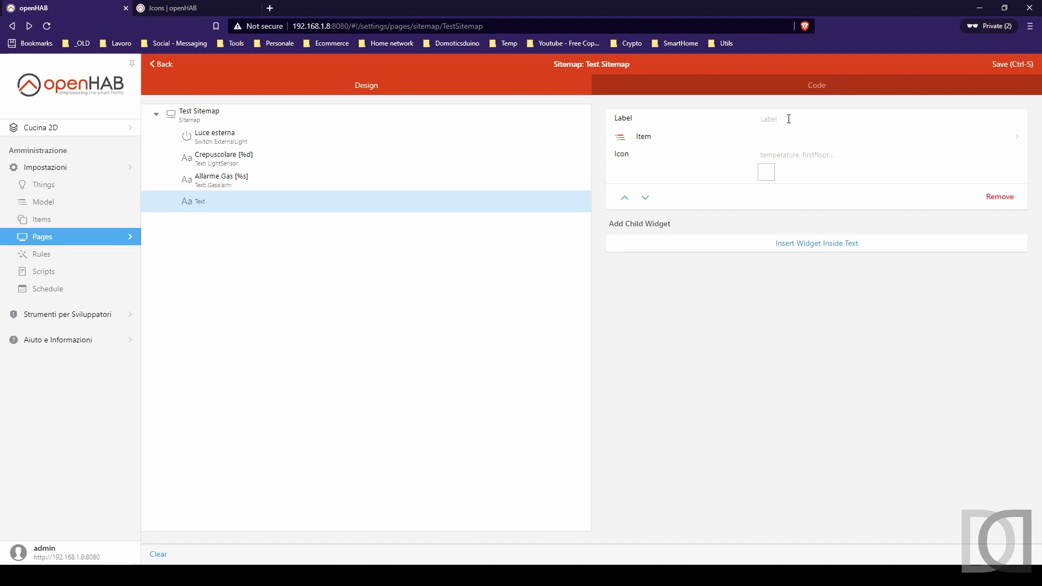
left_click(789, 119)
type("Gas")
left_click(648, 138)
type("gas")
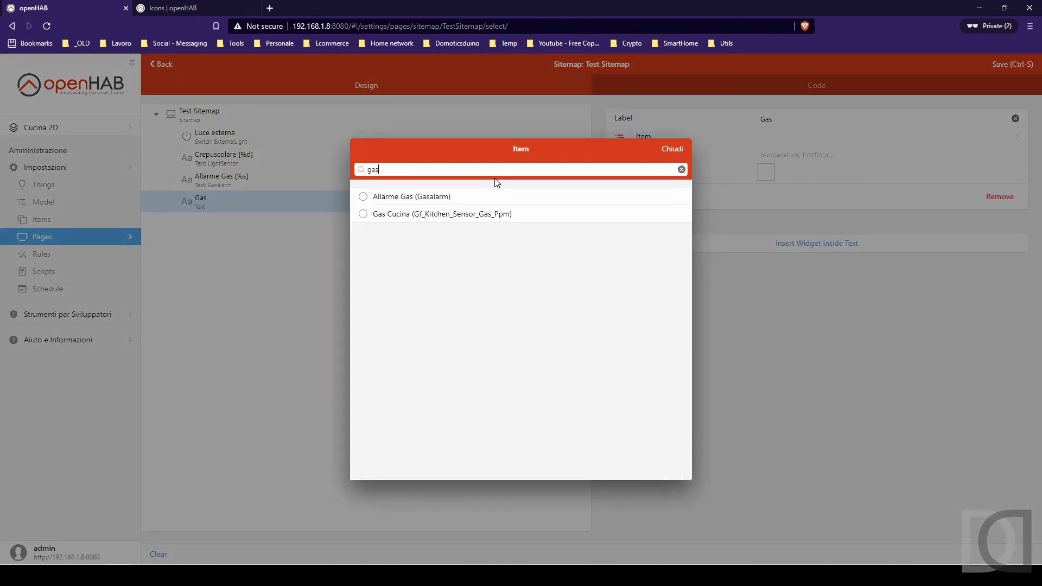
left_click(411, 215)
- Set the Gas widget's icon to gas and extend its label to "Gas [%.1f]"
left_click(765, 165)
type("gas")
left_click(785, 175)
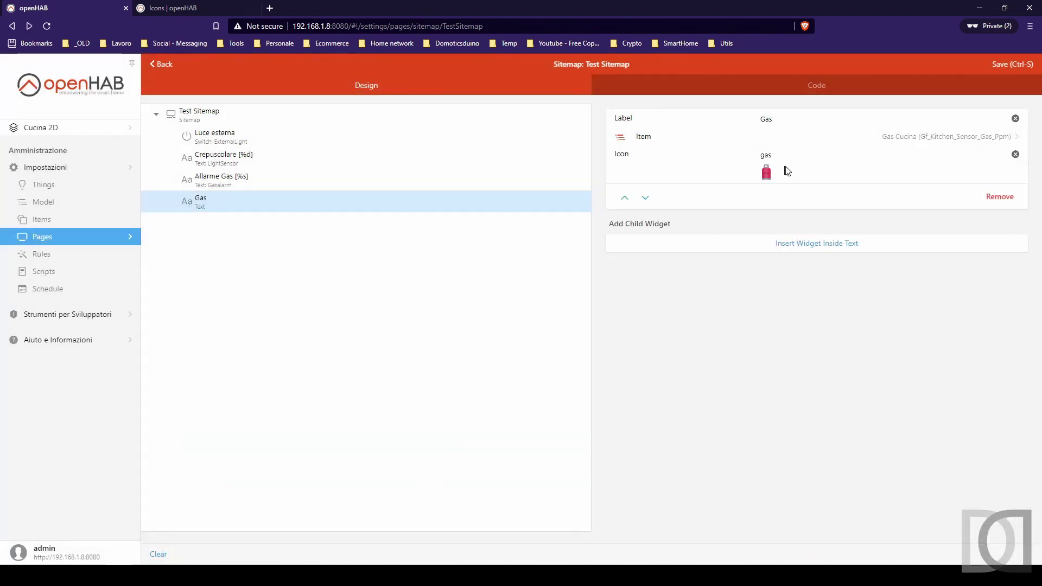
type("[%.1f")
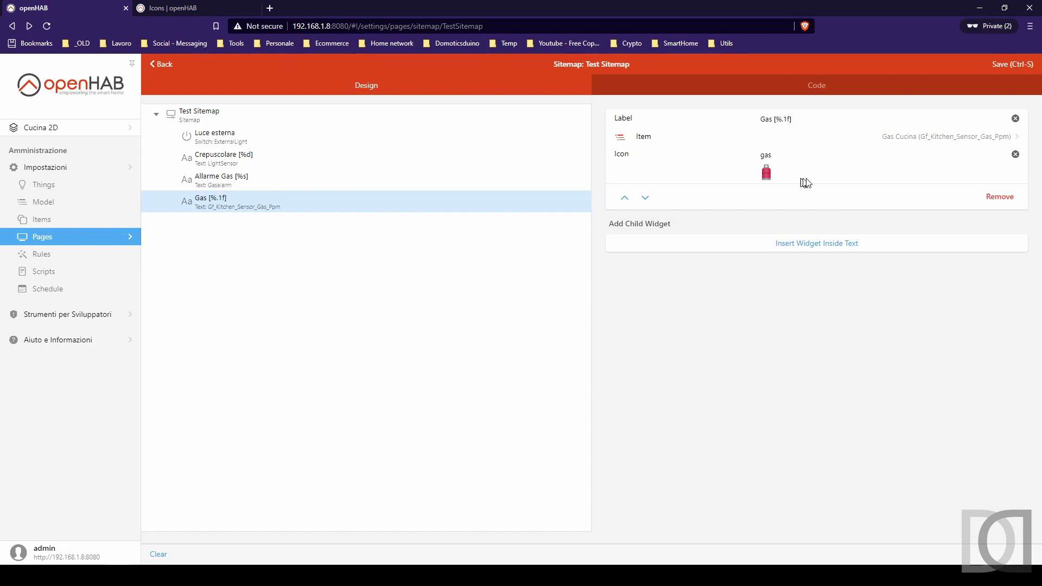
- Save the sitemap and bring up the browser window displaying Test Sitemap to check the gas widgets
left_click(1004, 64)
left_click(120, 575)
left_click(168, 537)
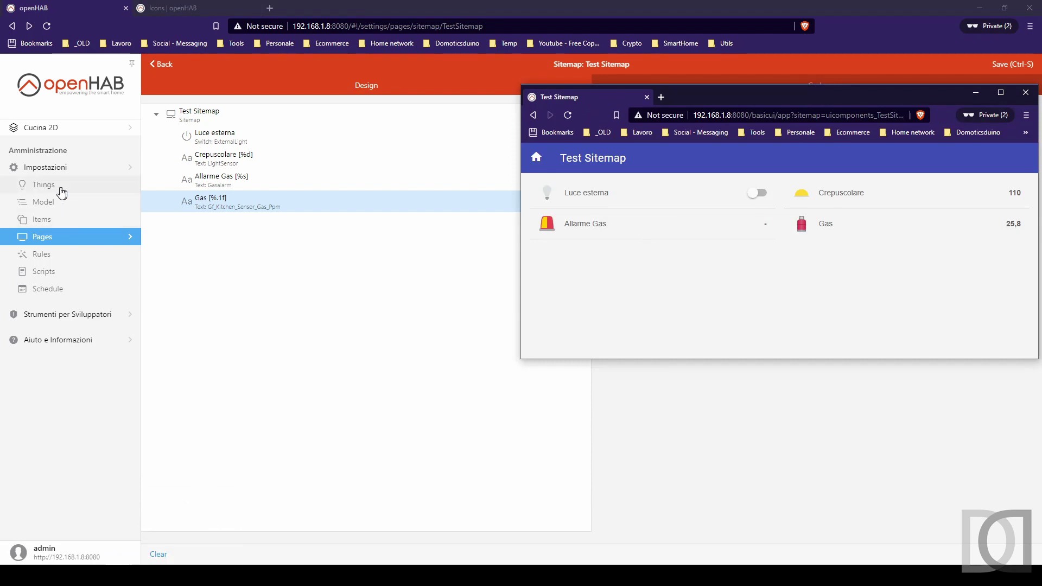
- Start a new rule and name it "Allarme Gas"
left_click(47, 232)
left_click(41, 254)
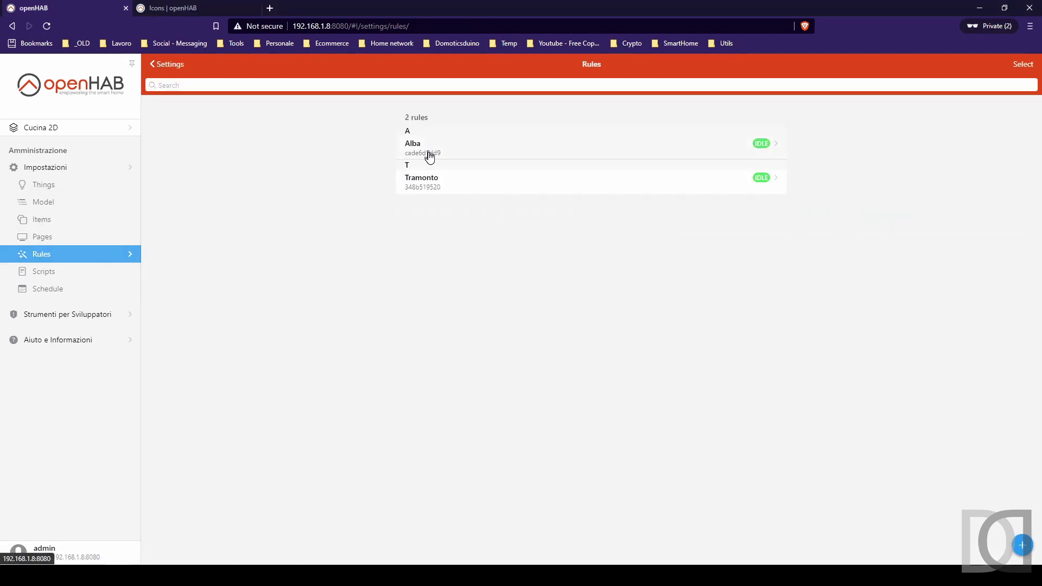
left_click(1022, 545)
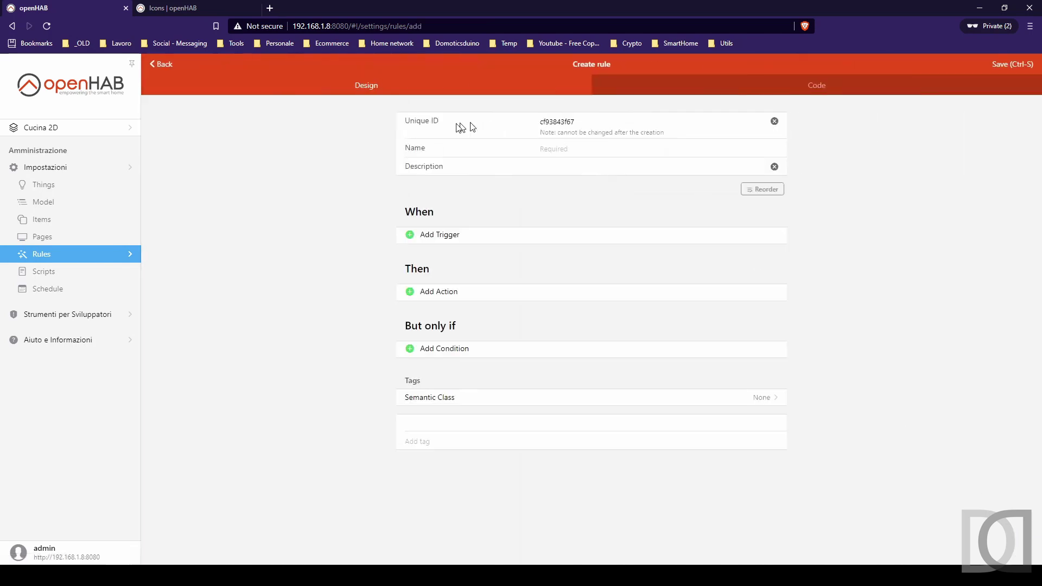
left_click(571, 151)
type("Allarme Gas")
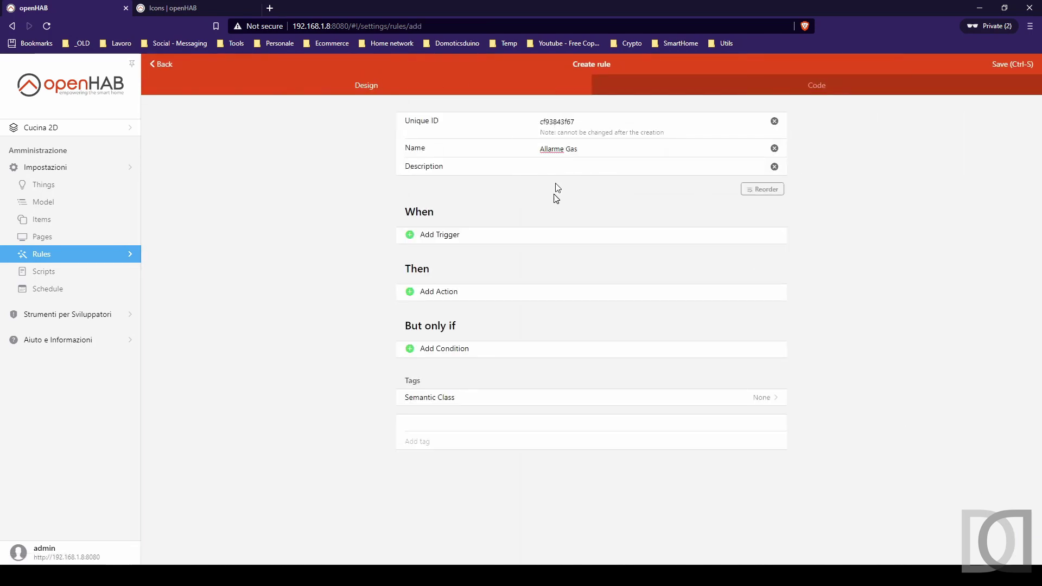
- Add an item event trigger that fires when Gas Cucina, under Piano Terra > Cucina, has changed
left_click(459, 242)
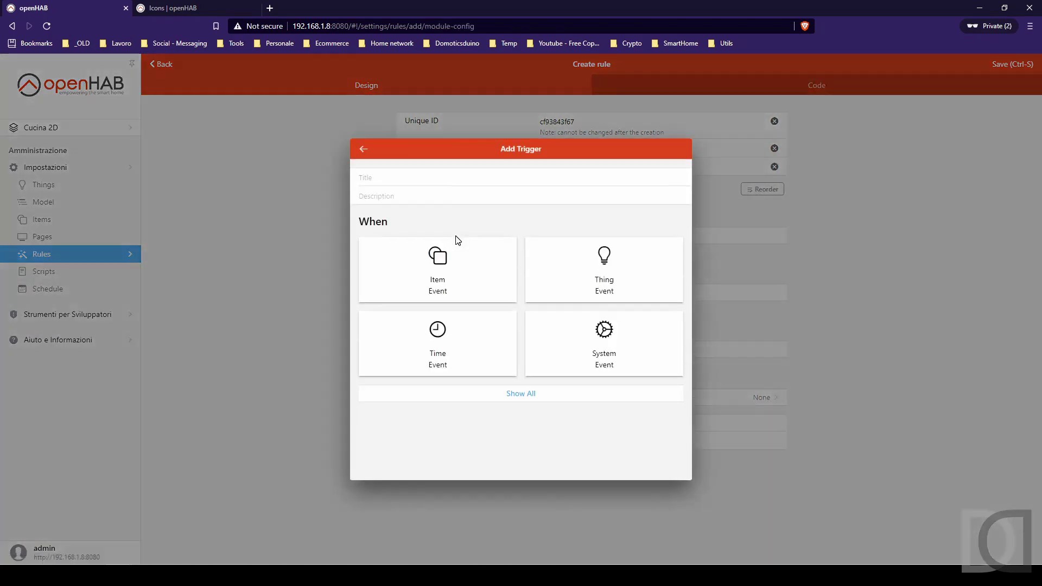
left_click(439, 262)
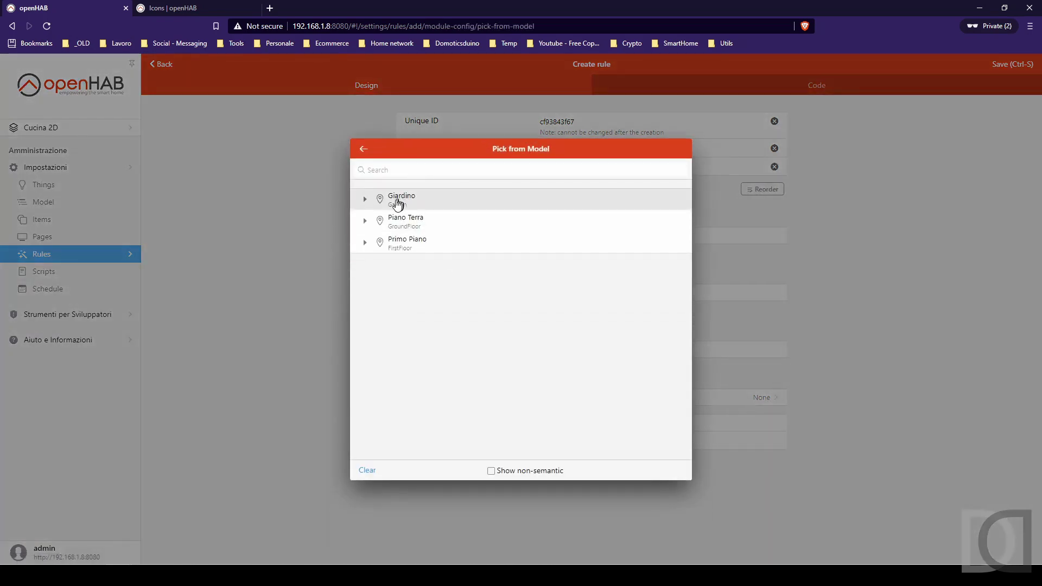
left_click(365, 222)
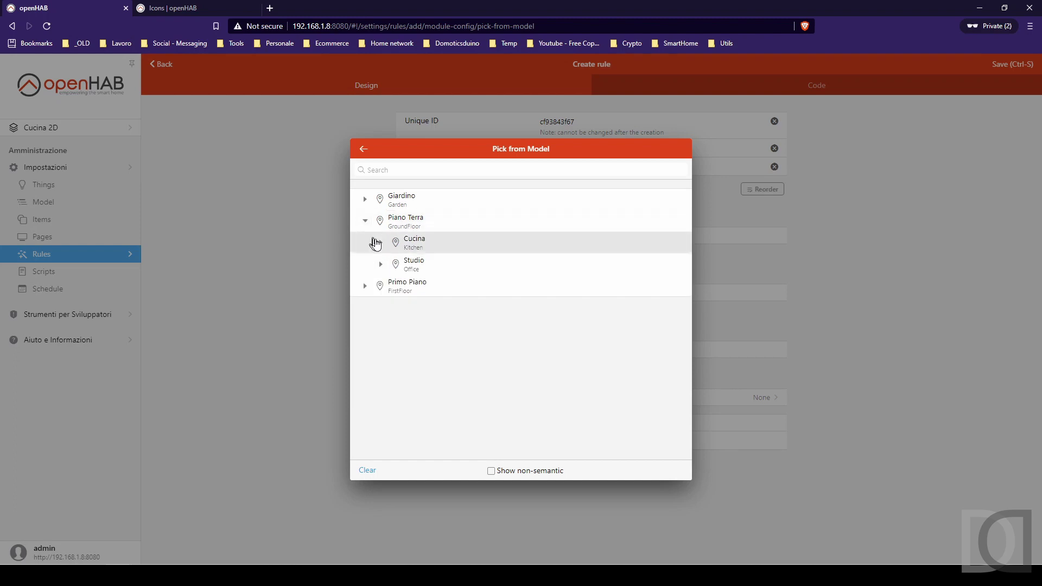
left_click(381, 243)
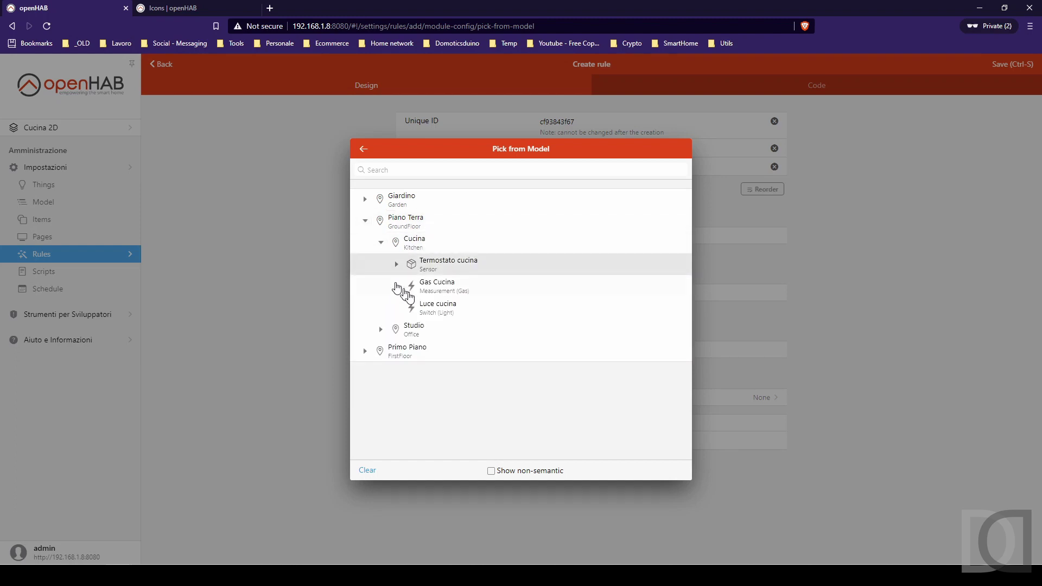
left_click(455, 291)
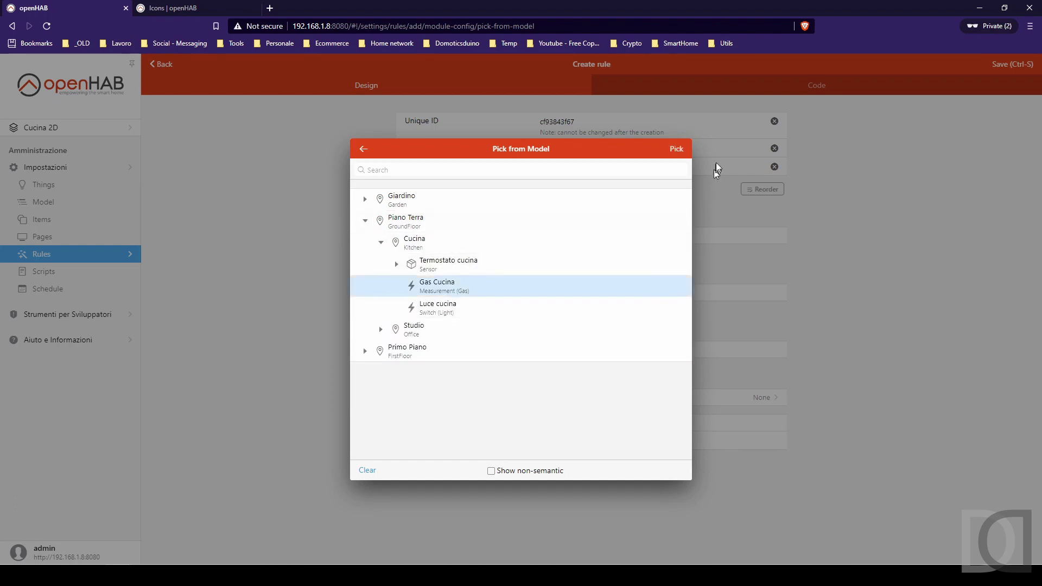
left_click(675, 149)
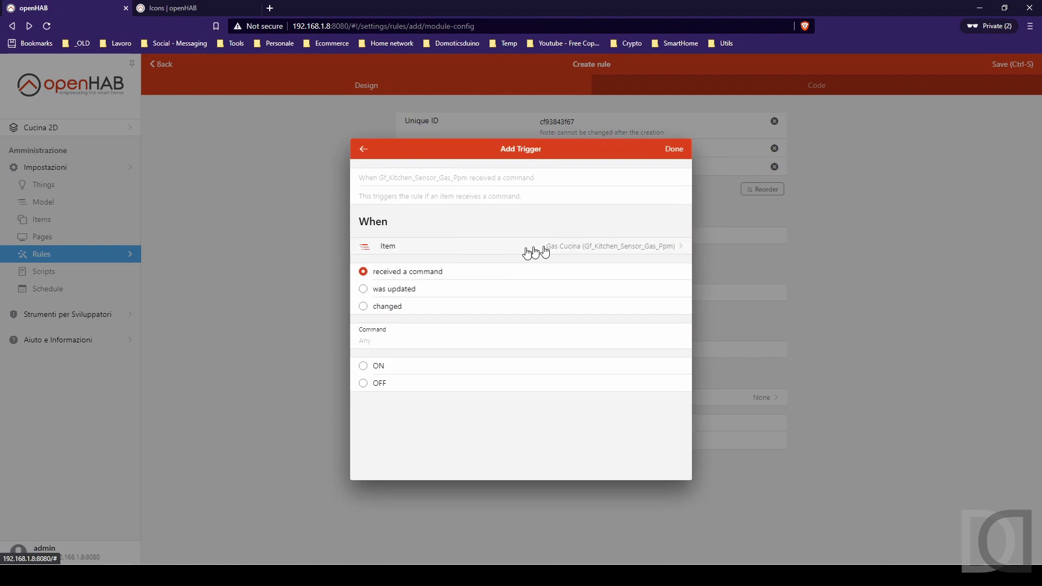
left_click(382, 308)
left_click(675, 149)
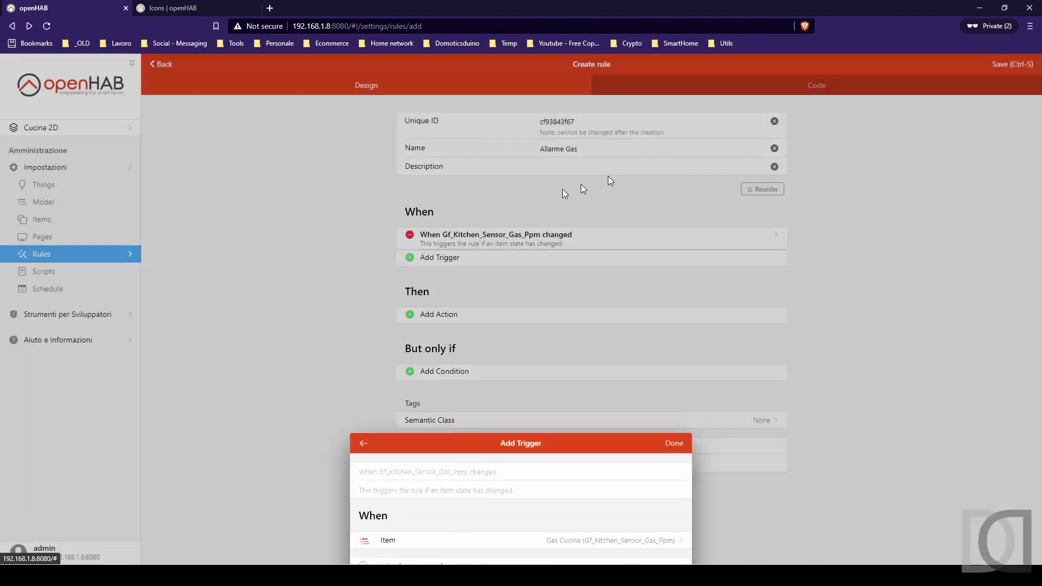
- Add an item action that updates the state of the non-semantic item Allarme Gas to ALLARME GAS
left_click(444, 316)
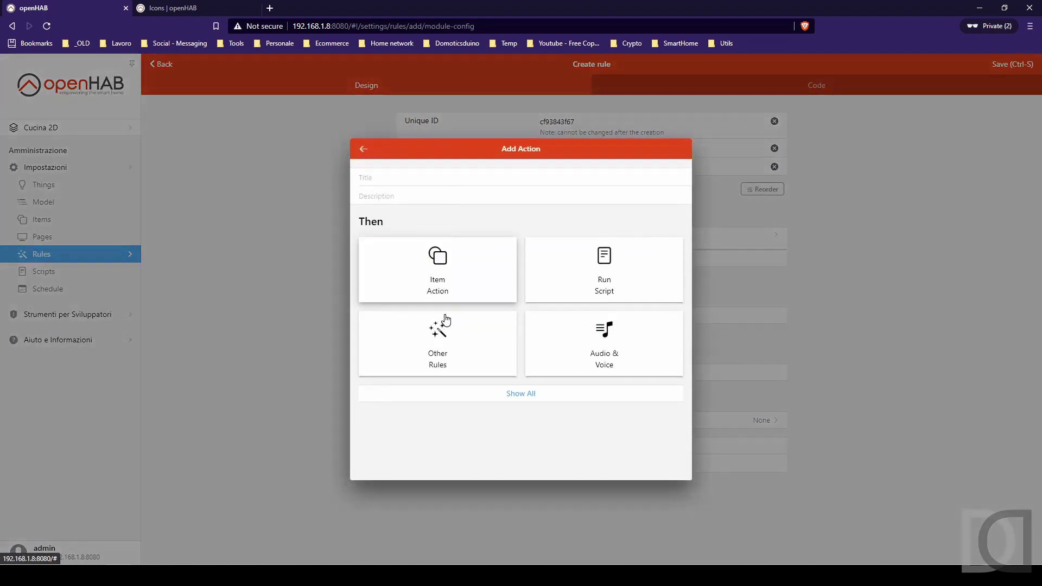
left_click(444, 270)
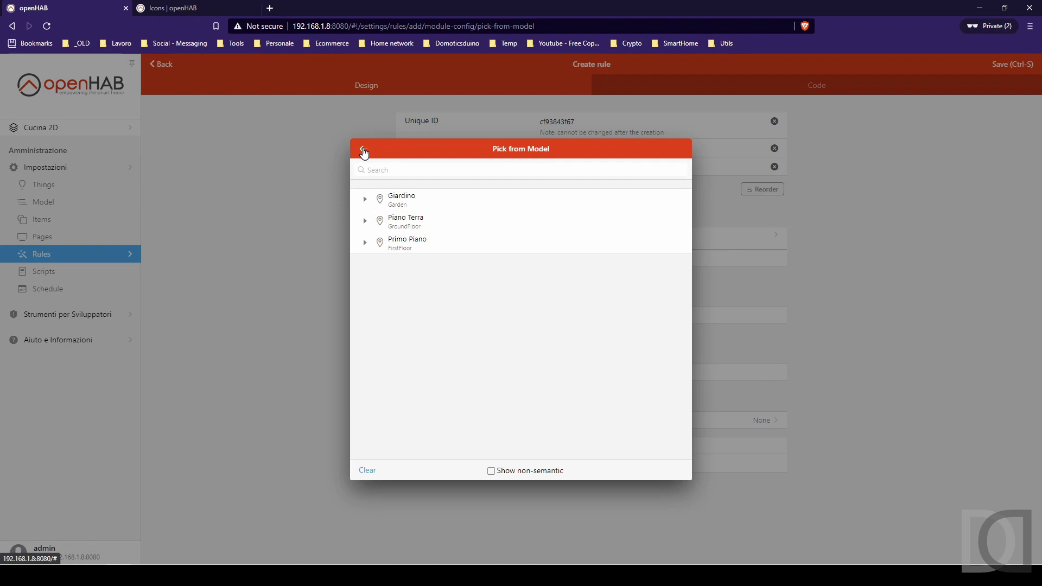
left_click(513, 471)
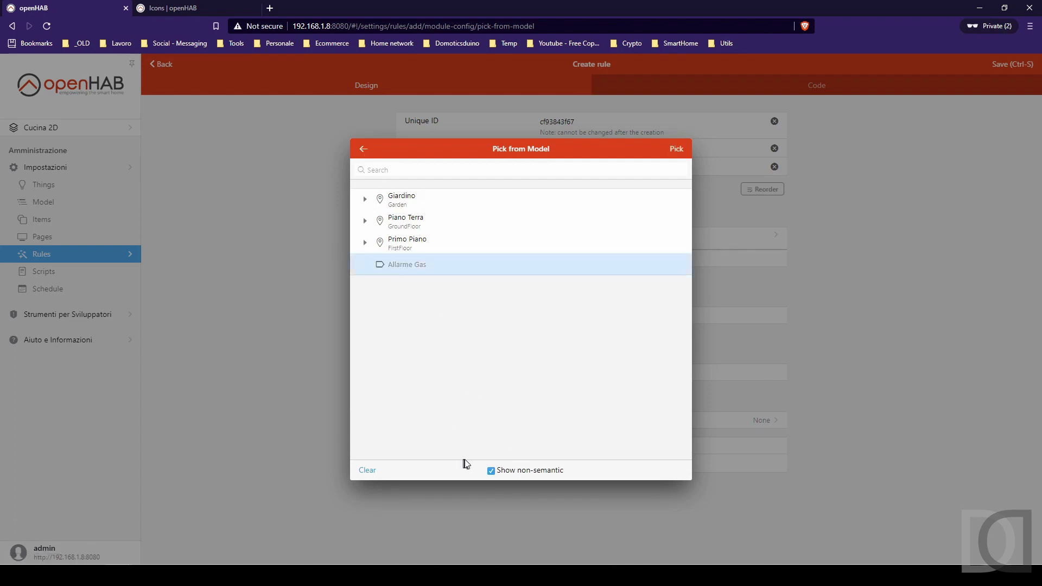
left_click(676, 149)
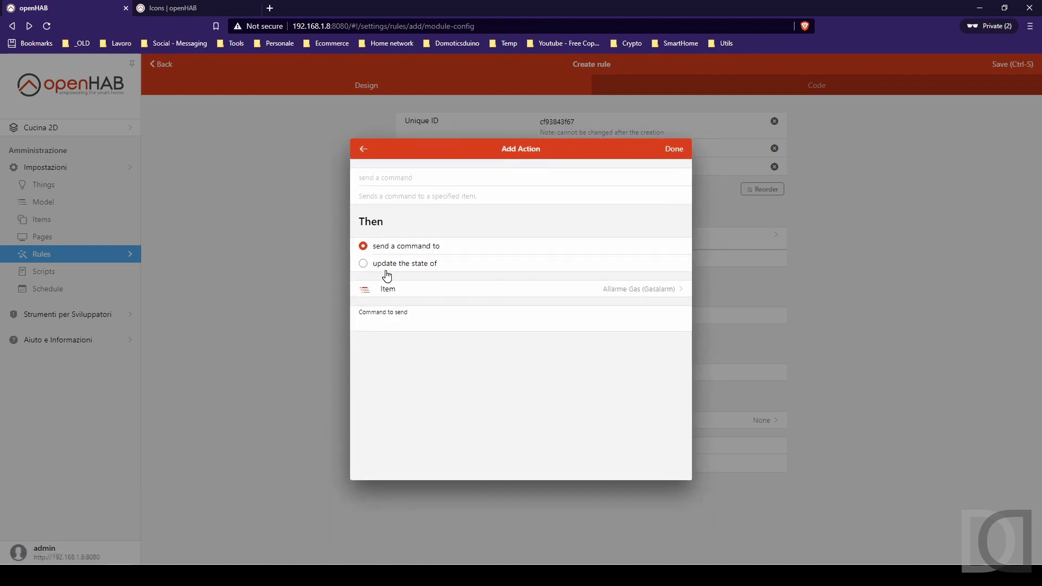
left_click(415, 264)
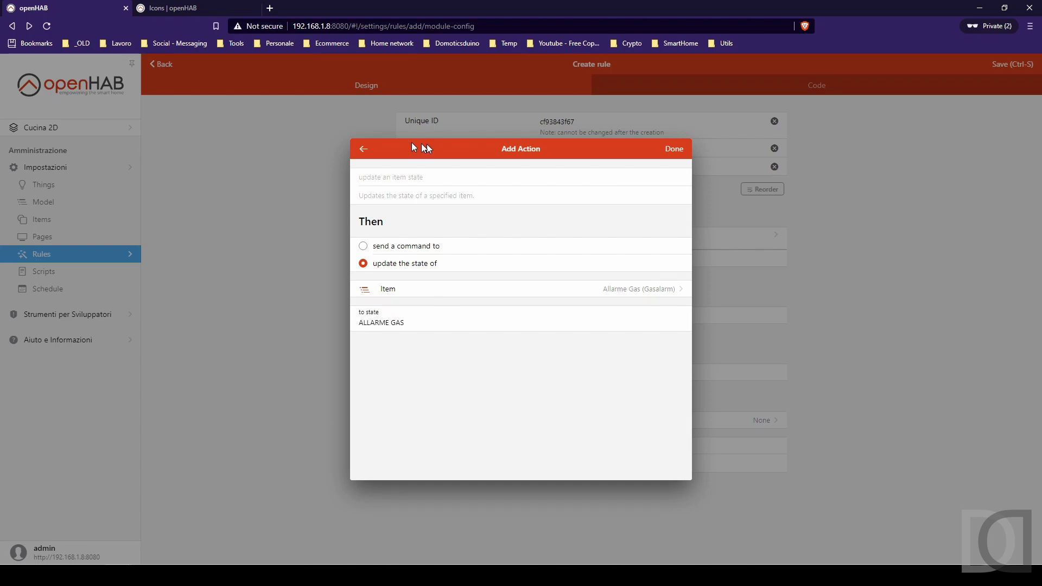
left_click(675, 151)
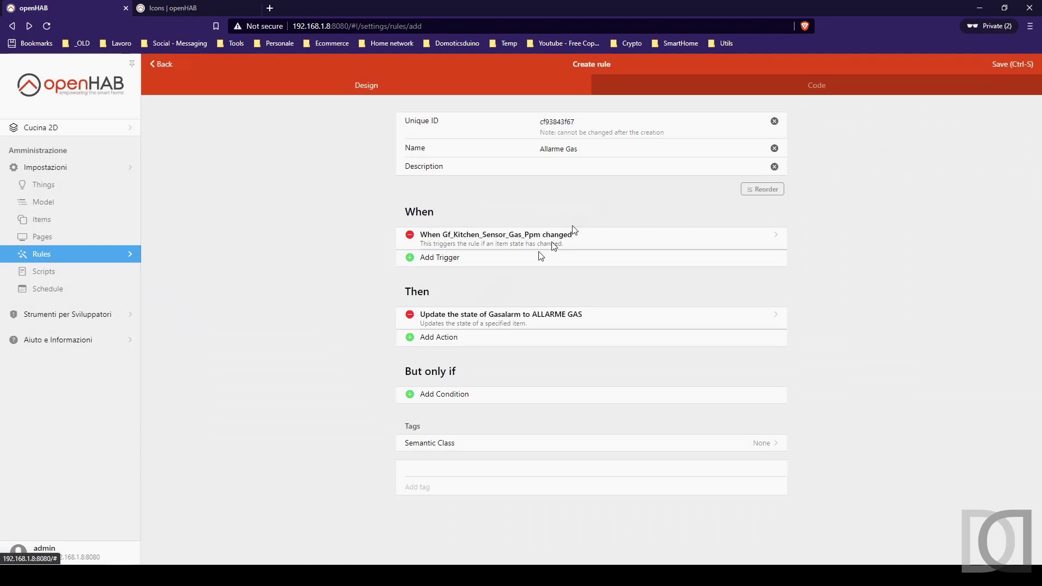
- Add a condition that the Gas Cucina item is greater than 50, and save the rule
left_click(446, 401)
left_click(442, 262)
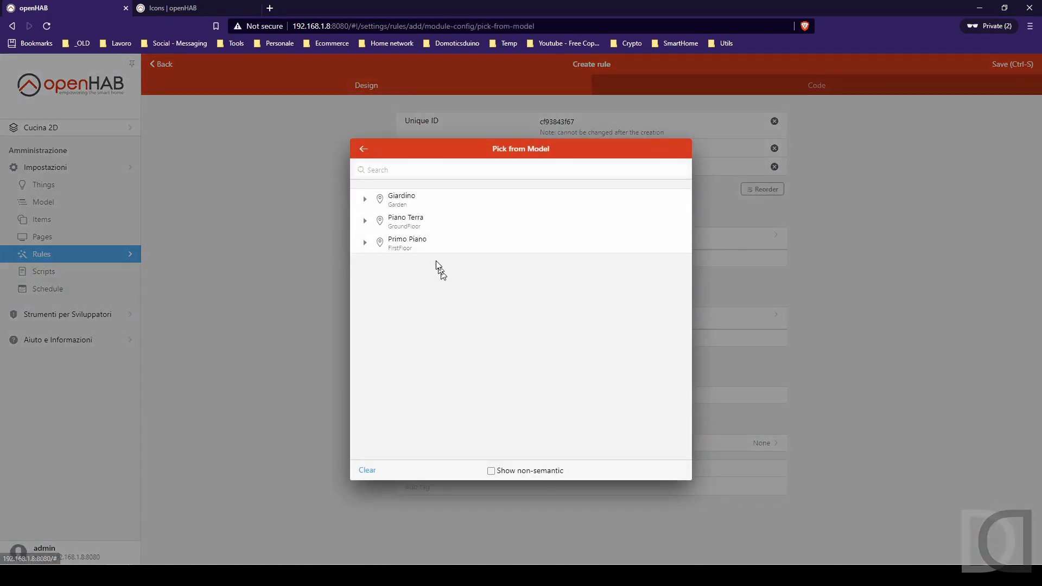
left_click(364, 220)
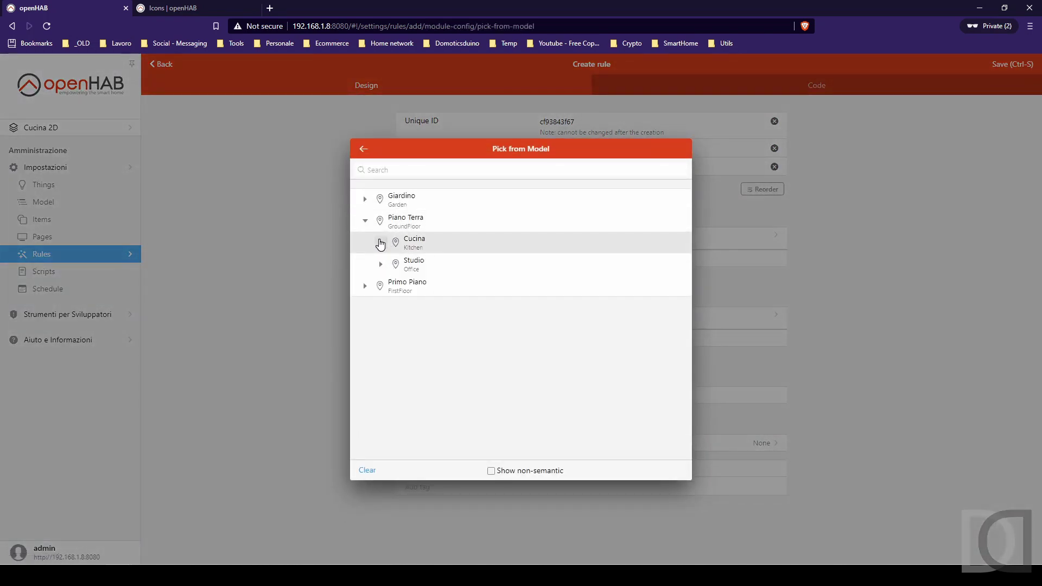
left_click(380, 243)
left_click(438, 287)
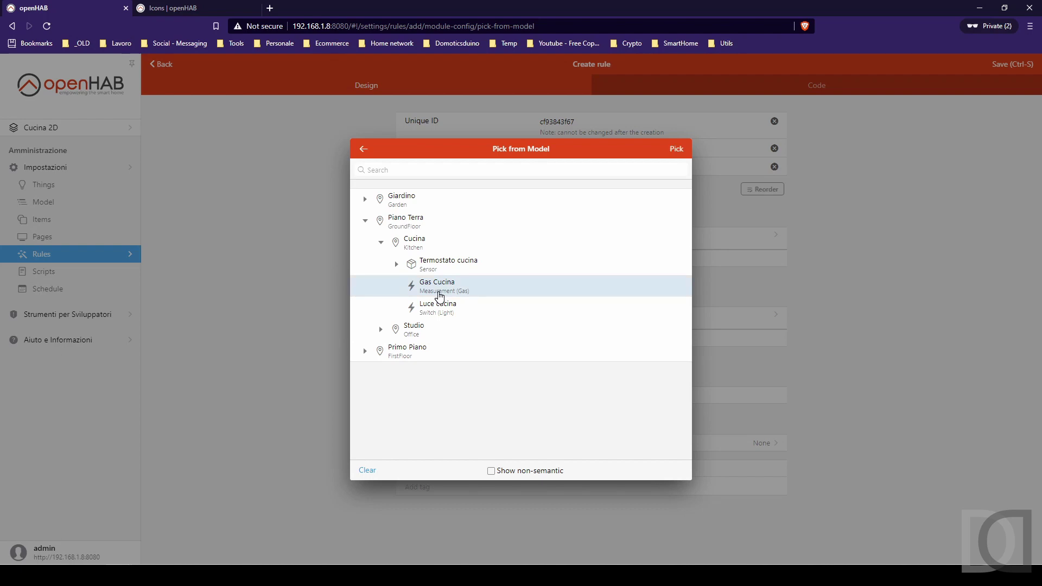
left_click(676, 150)
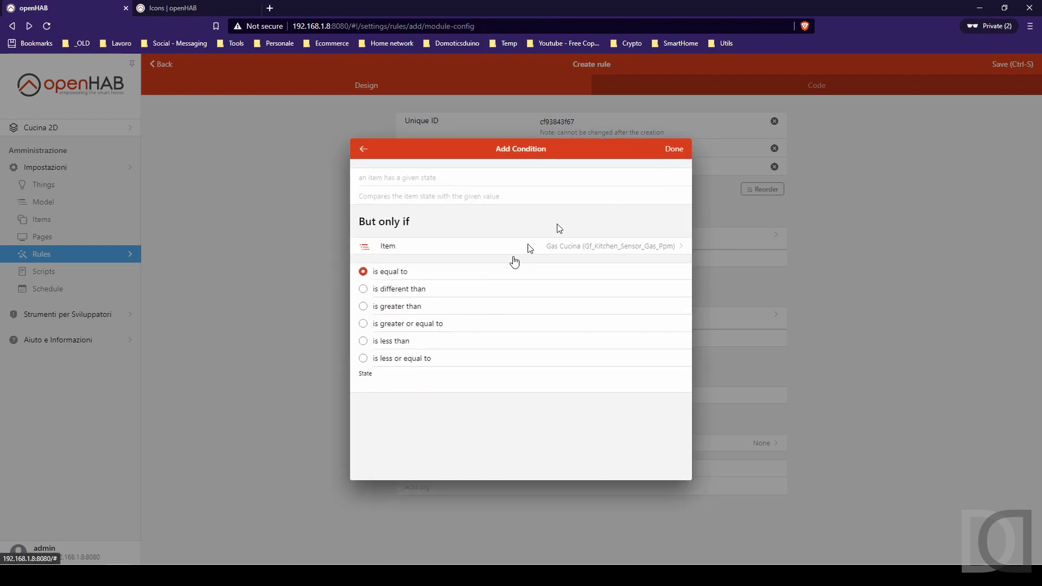
left_click(409, 309)
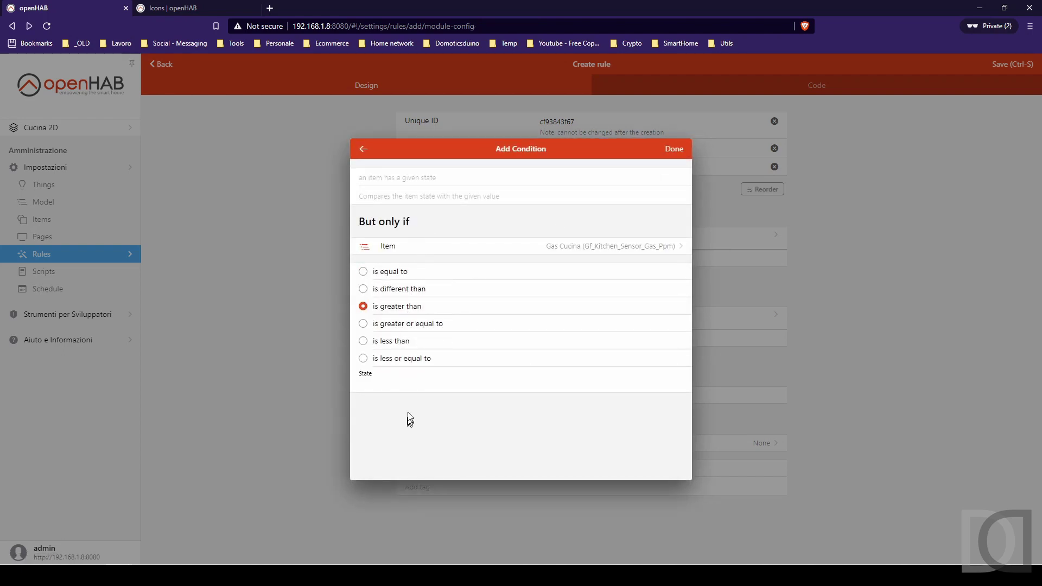
left_click(674, 148)
left_click(998, 66)
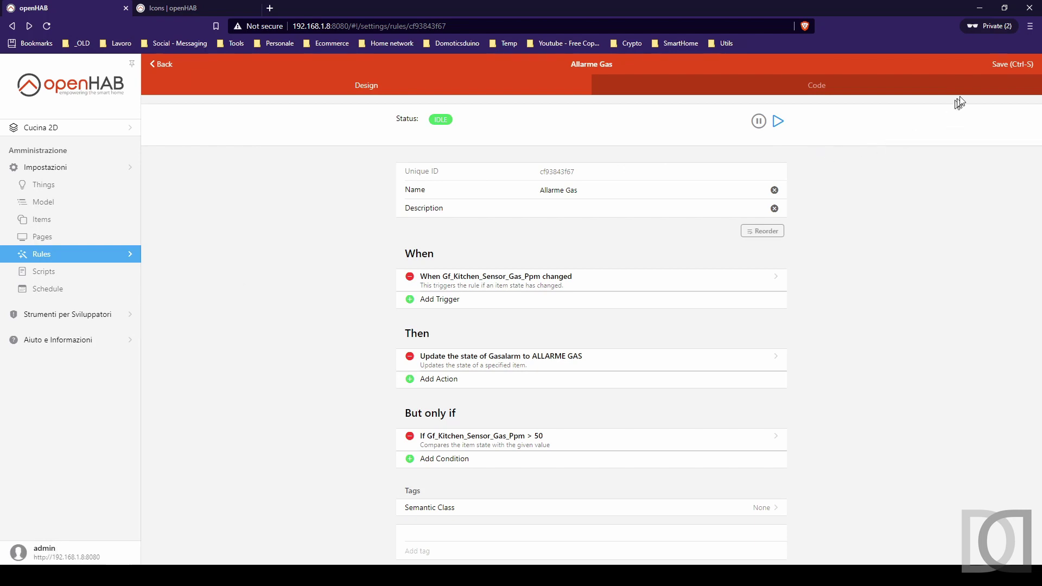
- Start another rule and add an item event trigger for when Gas Cucina, under Piano Terra > Cucina, has changed
left_click(82, 258)
left_click(1026, 549)
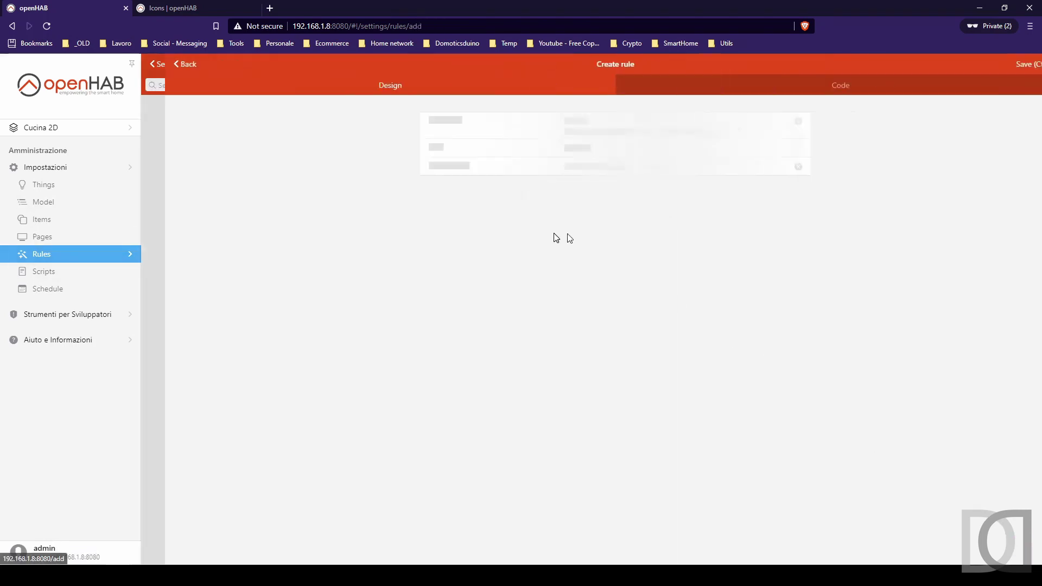
left_click(454, 239)
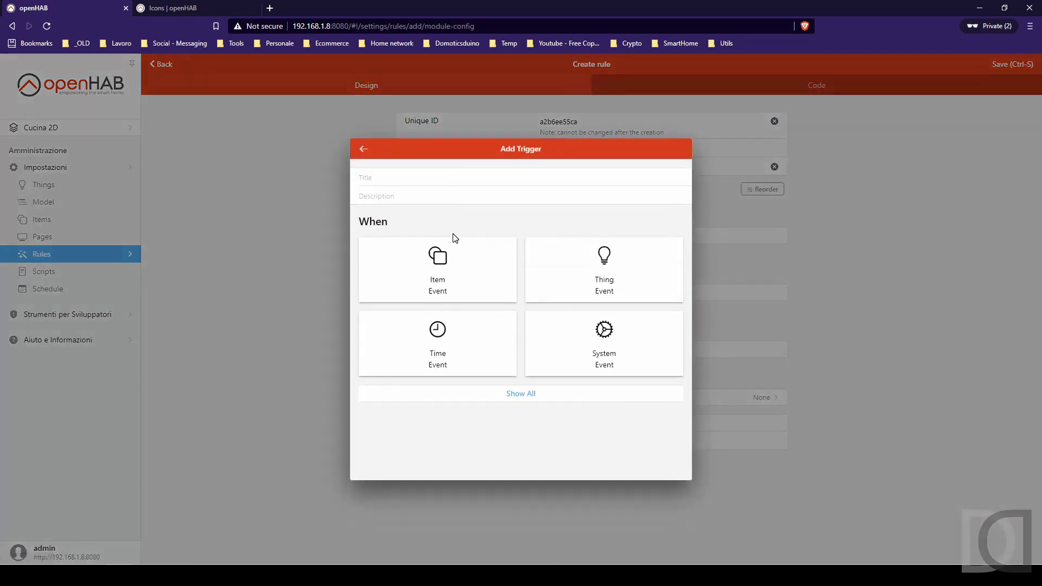
left_click(437, 271)
left_click(365, 220)
left_click(381, 242)
left_click(428, 279)
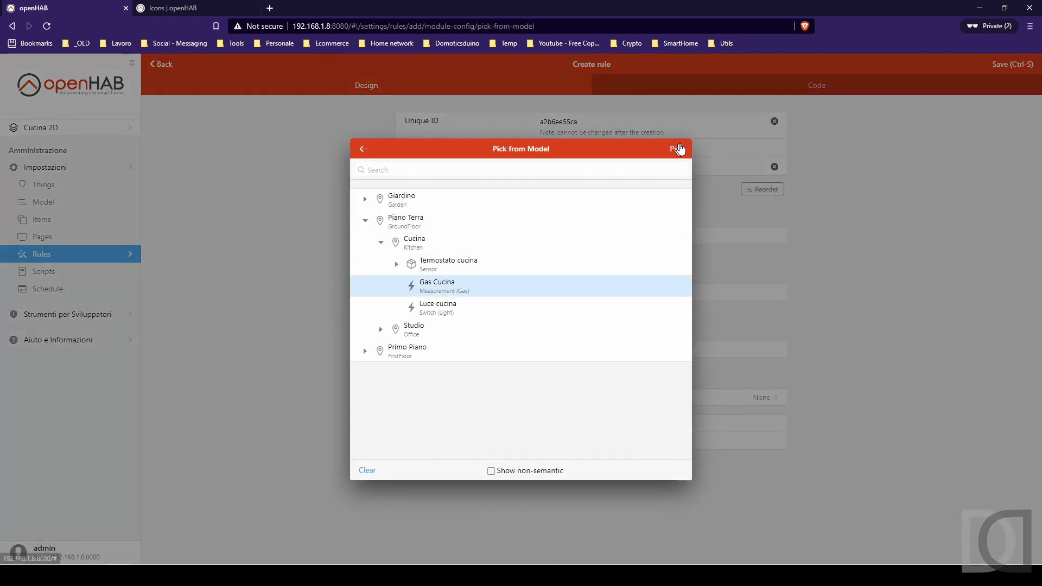
left_click(674, 149)
left_click(369, 317)
left_click(674, 149)
- Add an item action that updates the state of the non-semantic item Allarme Gas to GAS OK
left_click(439, 314)
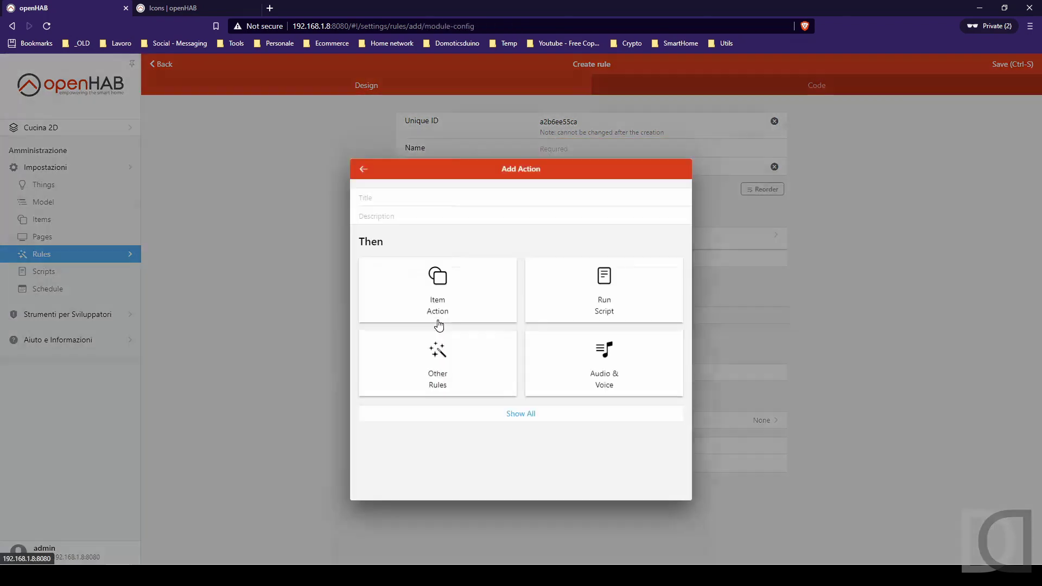
left_click(437, 274)
left_click(365, 220)
left_click(539, 470)
left_click(419, 314)
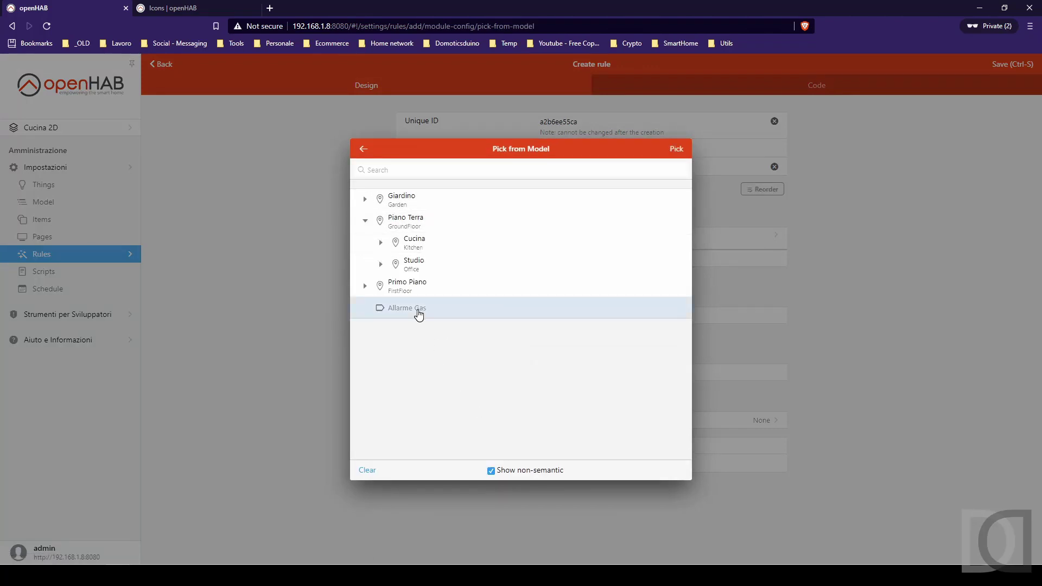
left_click(677, 149)
left_click(396, 264)
left_click(400, 325)
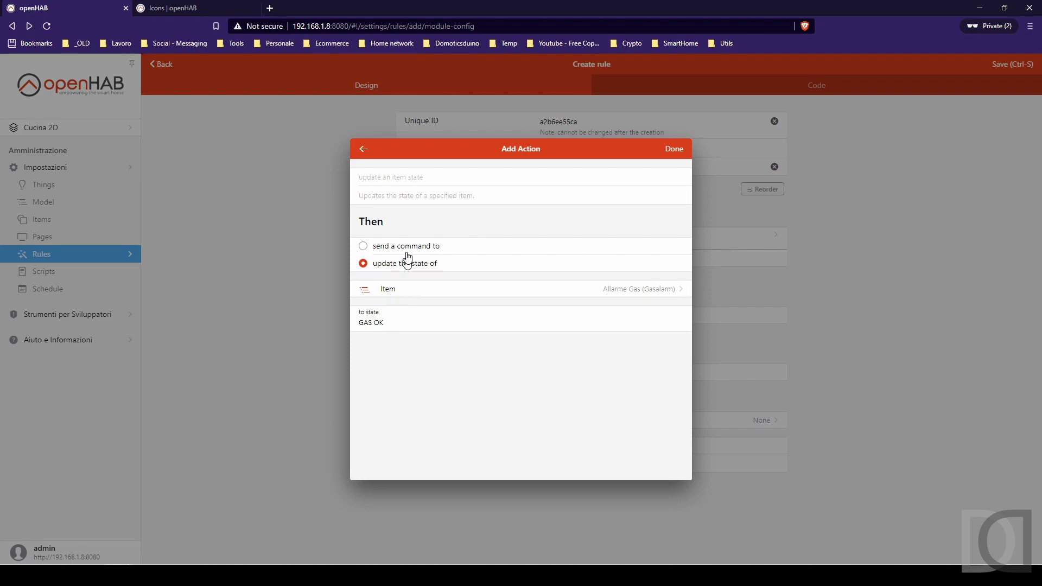
left_click(675, 149)
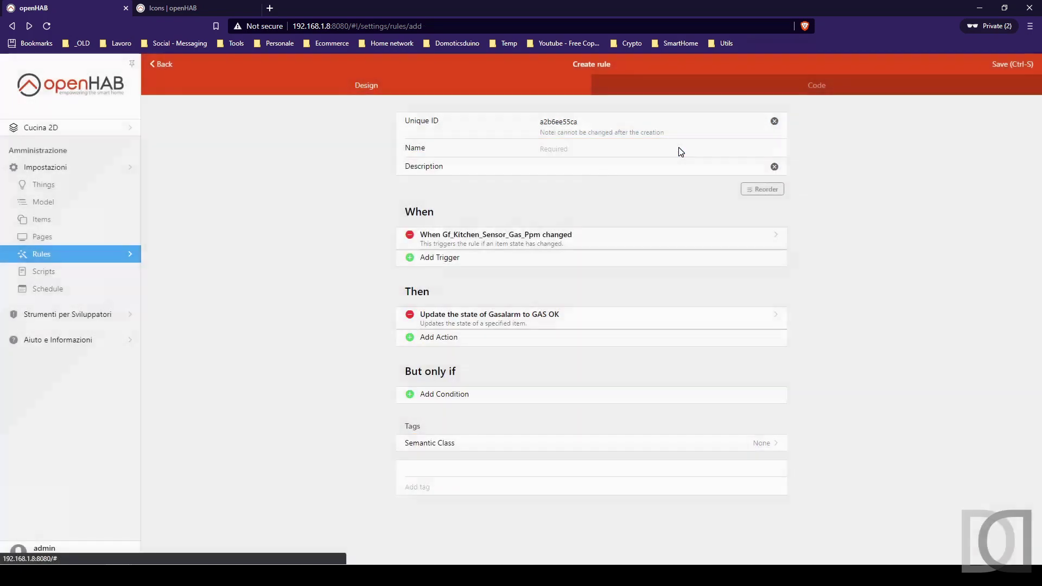
- Add a condition that the Gas Cucina item, under Piano Terra > Cucina, is less than or equal to 50
left_click(434, 397)
left_click(445, 263)
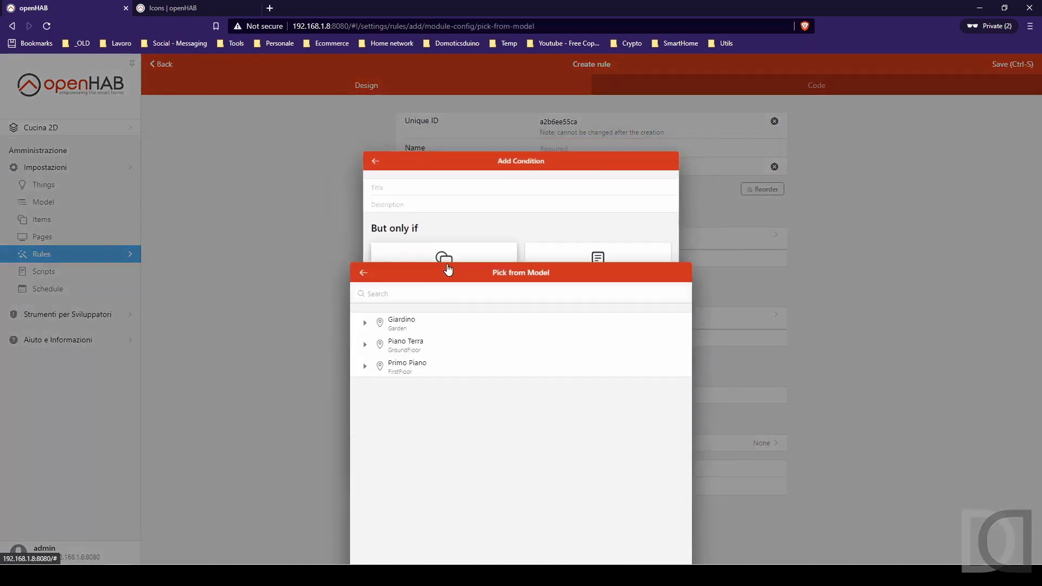
left_click(366, 222)
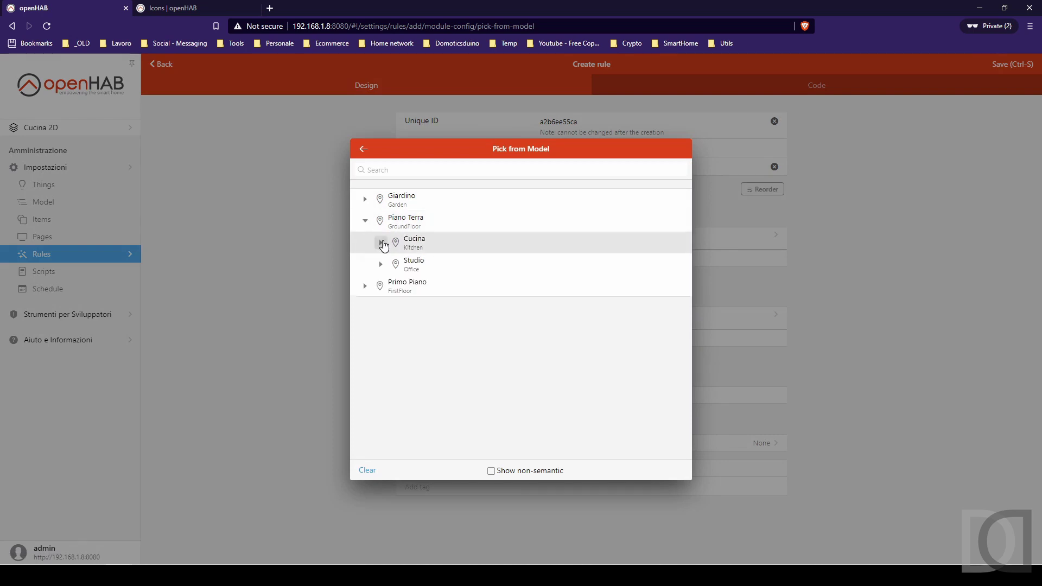
left_click(381, 242)
left_click(435, 288)
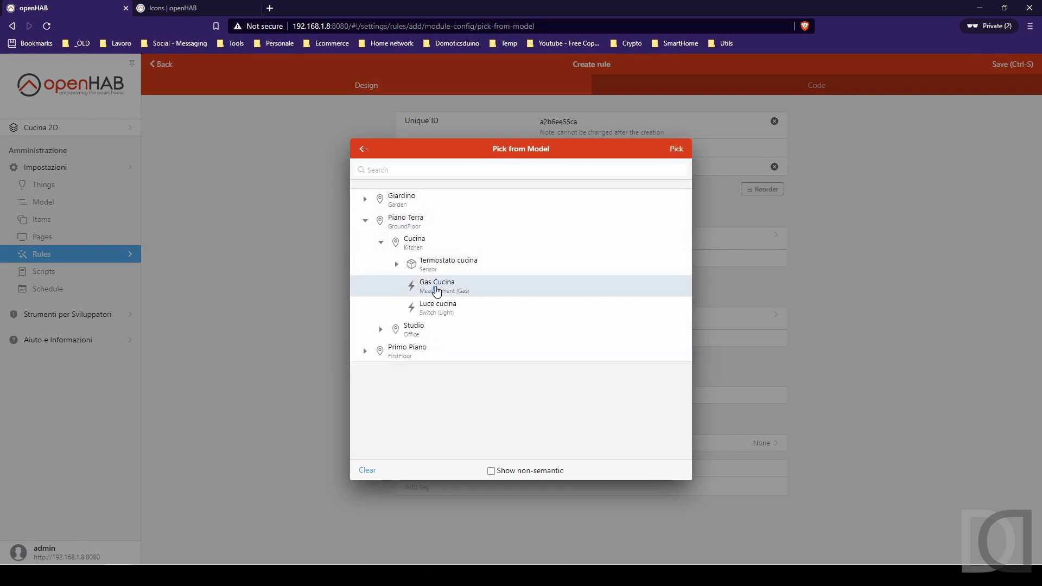
left_click(674, 151)
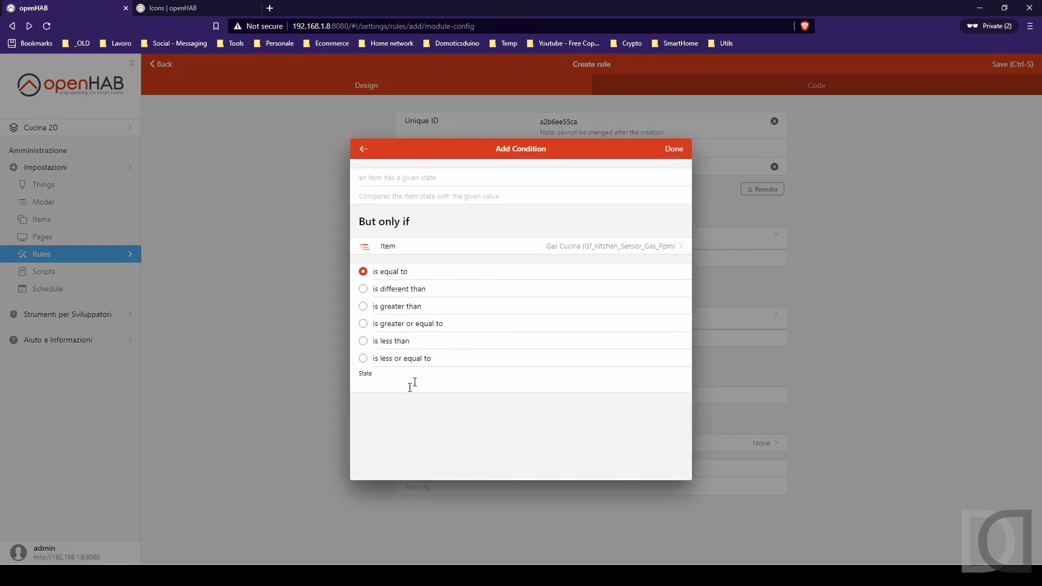
left_click(397, 360)
left_click(435, 386)
type("50")
left_click(671, 152)
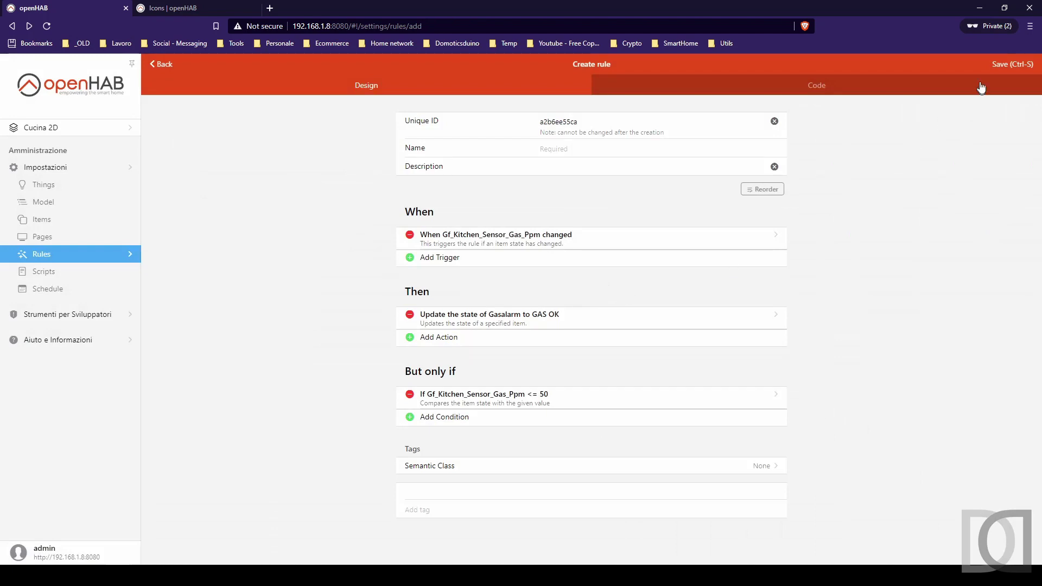
- Name the rule GAS OK and save it
left_click(1009, 64)
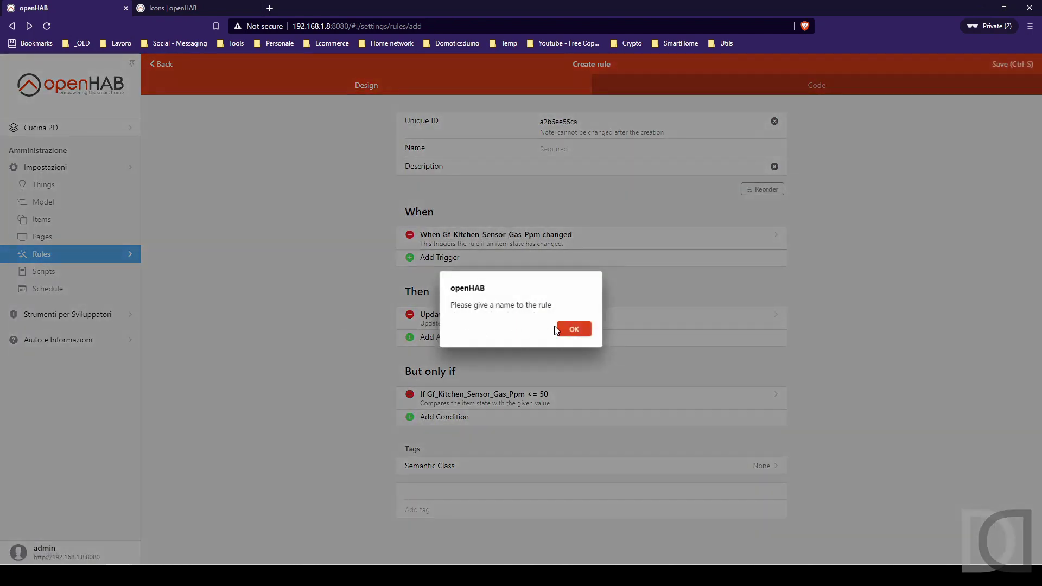
left_click(574, 329)
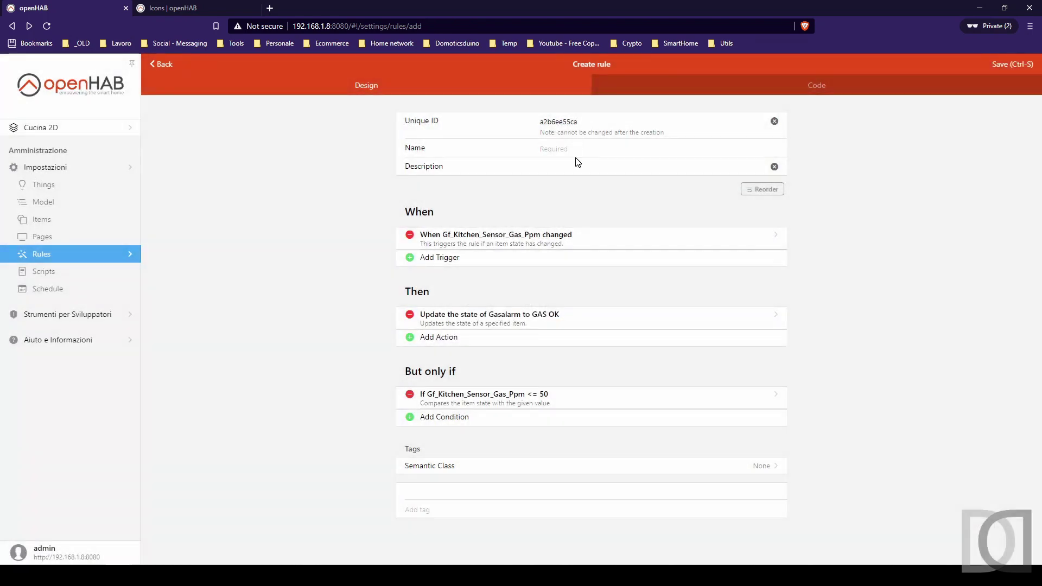
type("GAS OK")
left_click(1013, 66)
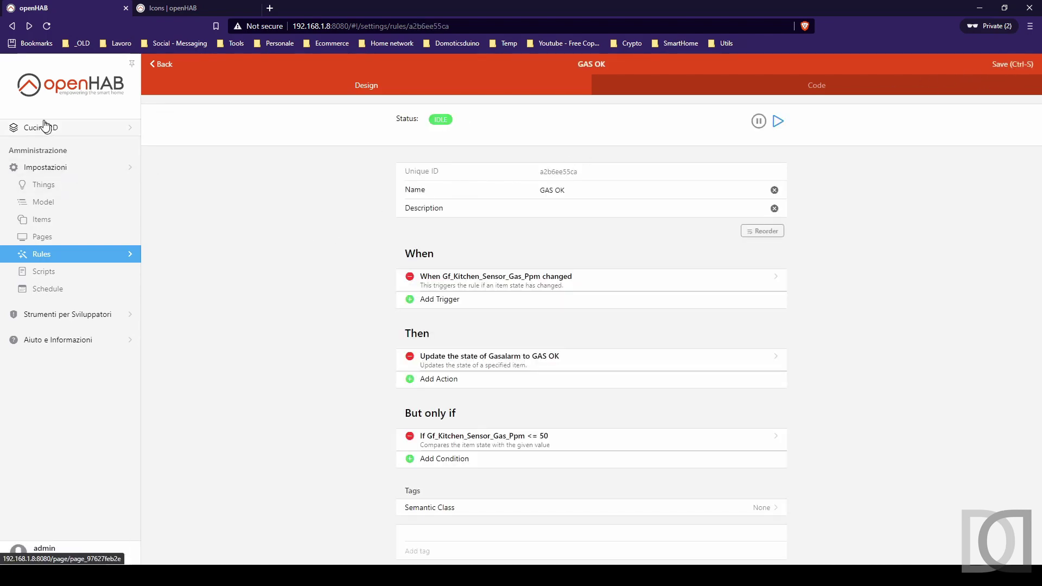
left_click(69, 90)
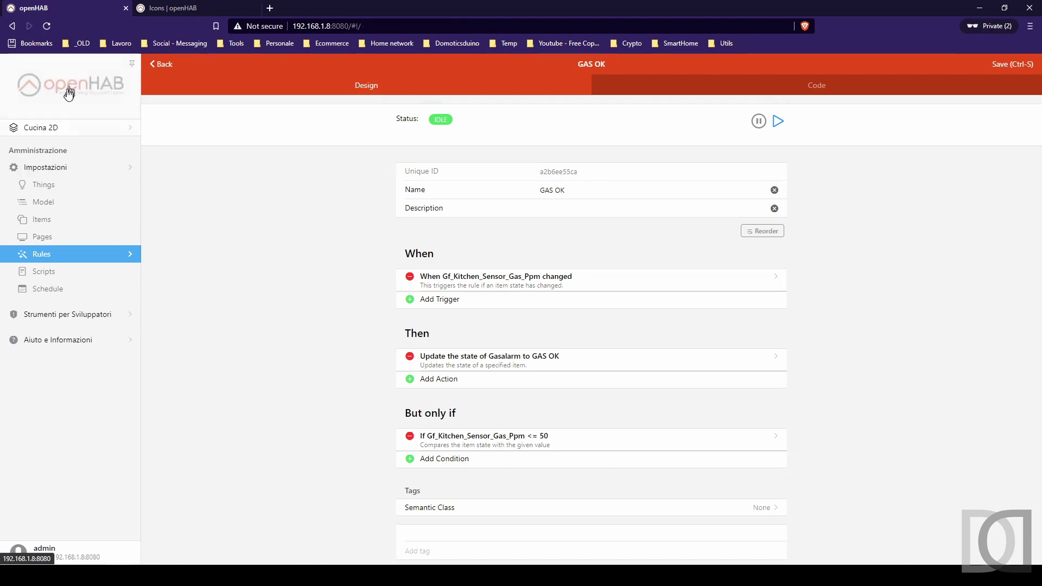
left_click(54, 183)
left_click(71, 219)
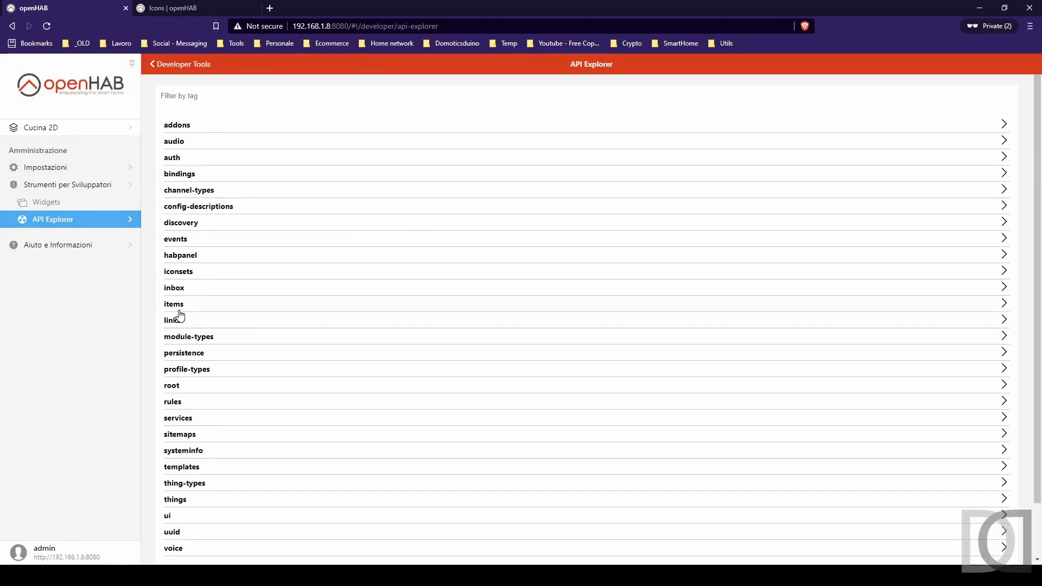
left_click(179, 311)
scroll(279, 299, "down", 3)
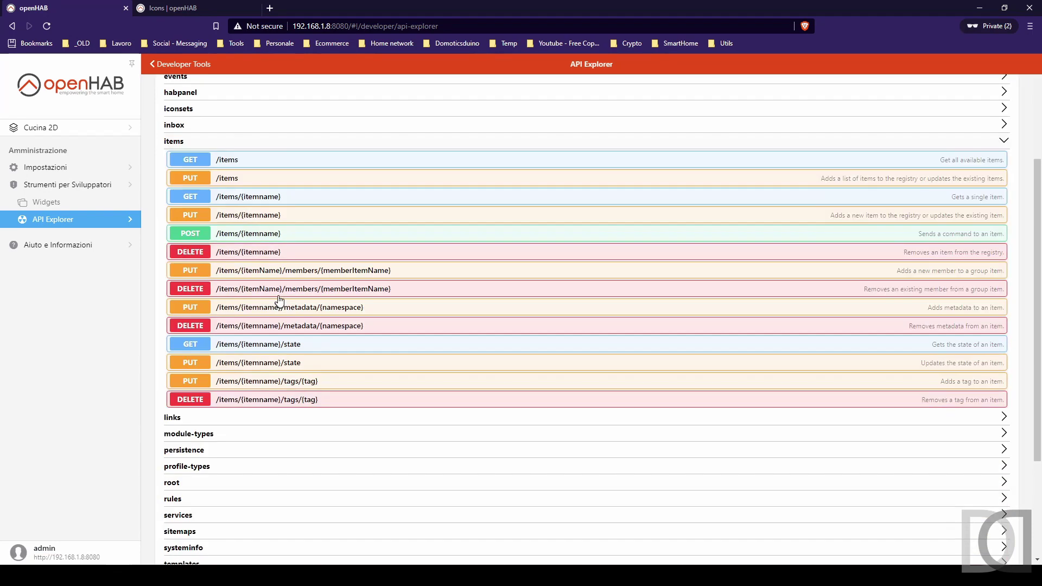
- Filter the items by "gas" and open the Gas Cucina item to look up its technical name
left_click(56, 167)
left_click(47, 220)
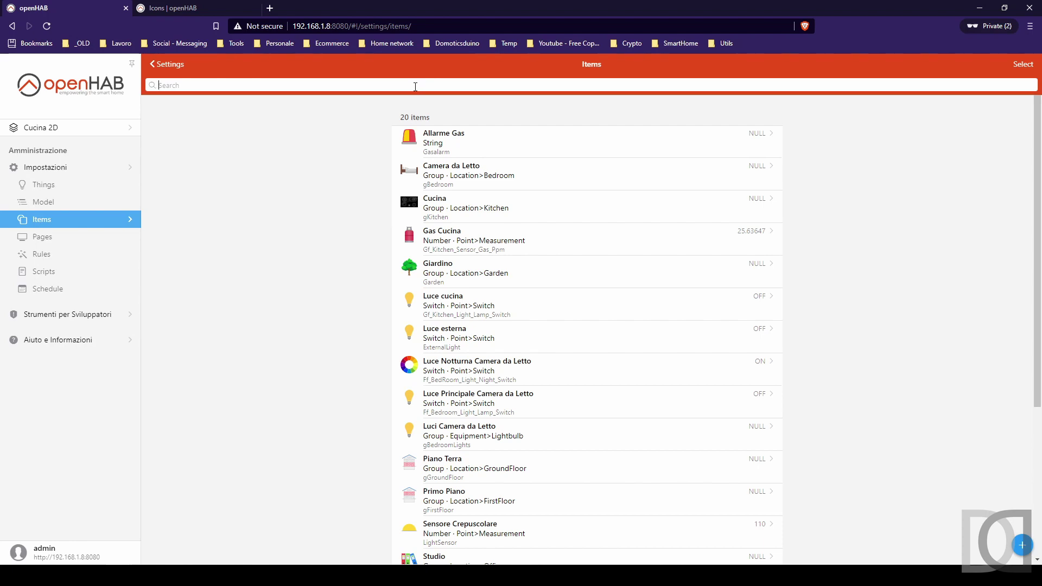
type("gas")
left_click(453, 166)
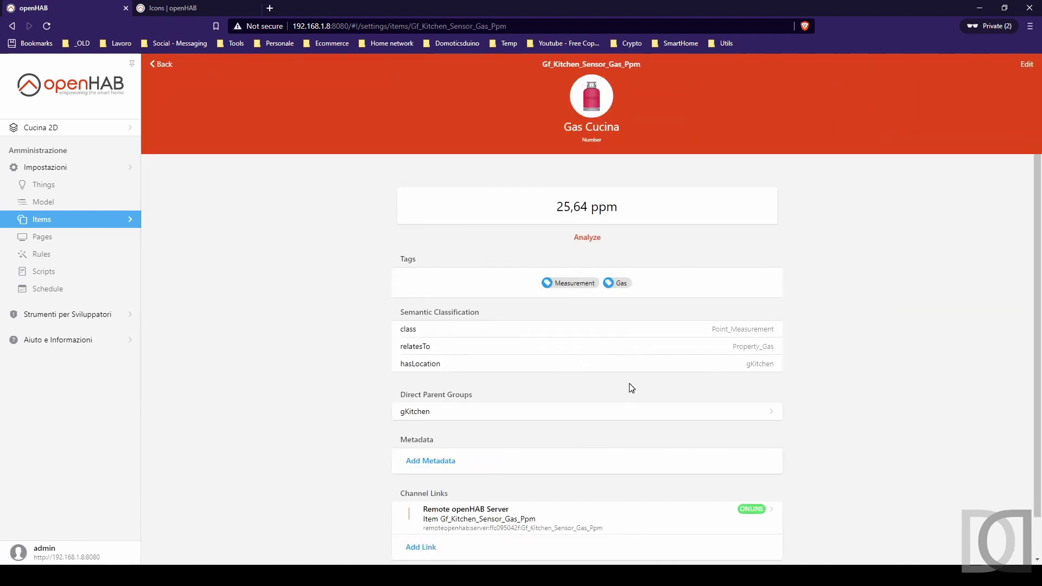
scroll(631, 388, "down", 2)
scroll(517, 400, "up", 2)
- Open the PUT /items/{itemname}/state request in the API Explorer and place its window side by side with the Test Sitemap window
left_click(57, 315)
left_click(53, 219)
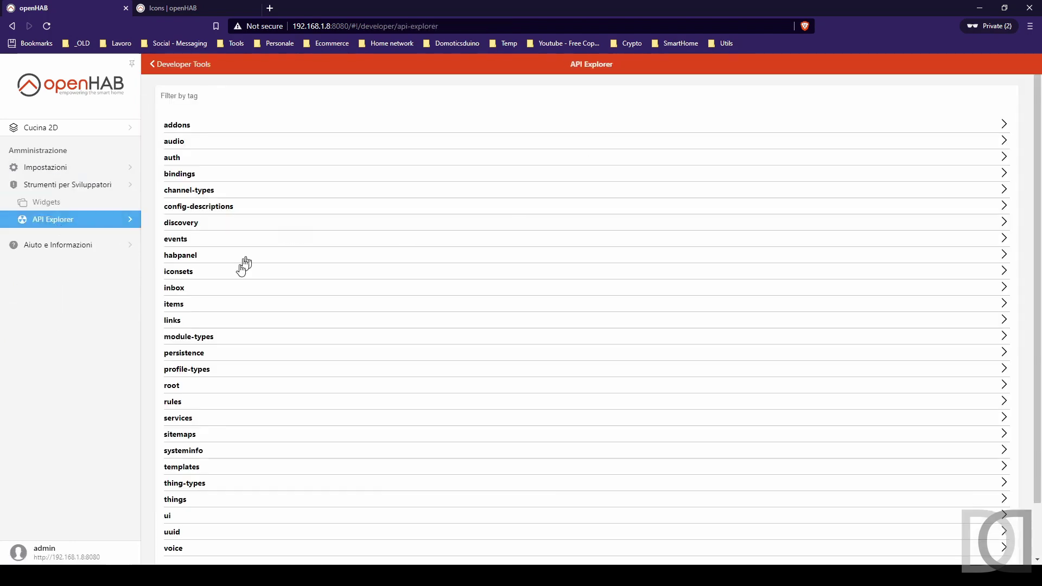
left_click(321, 300)
scroll(273, 332, "down", 4)
left_click(266, 308)
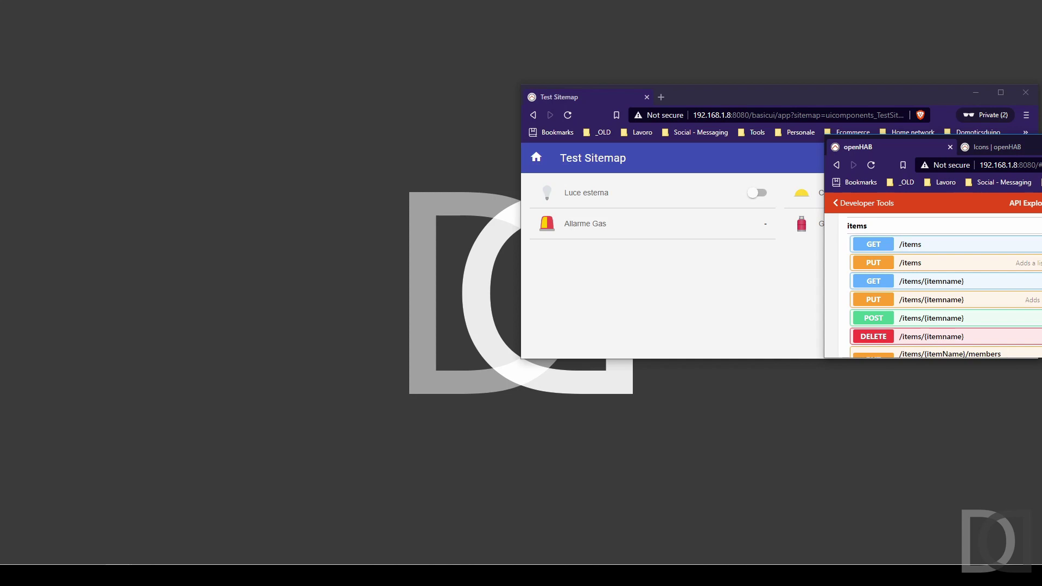
key("super+Left")
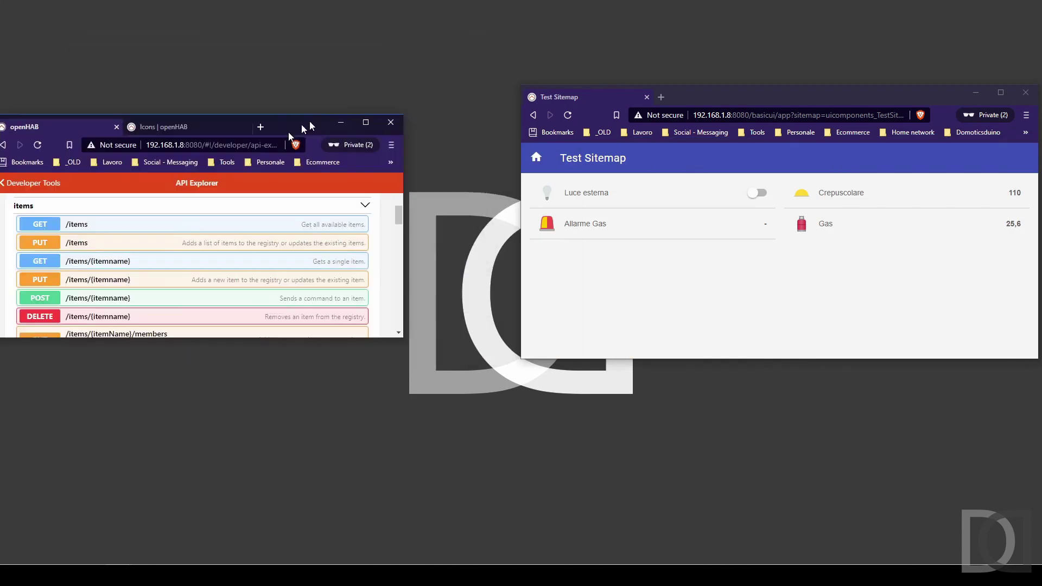
left_click(677, 184)
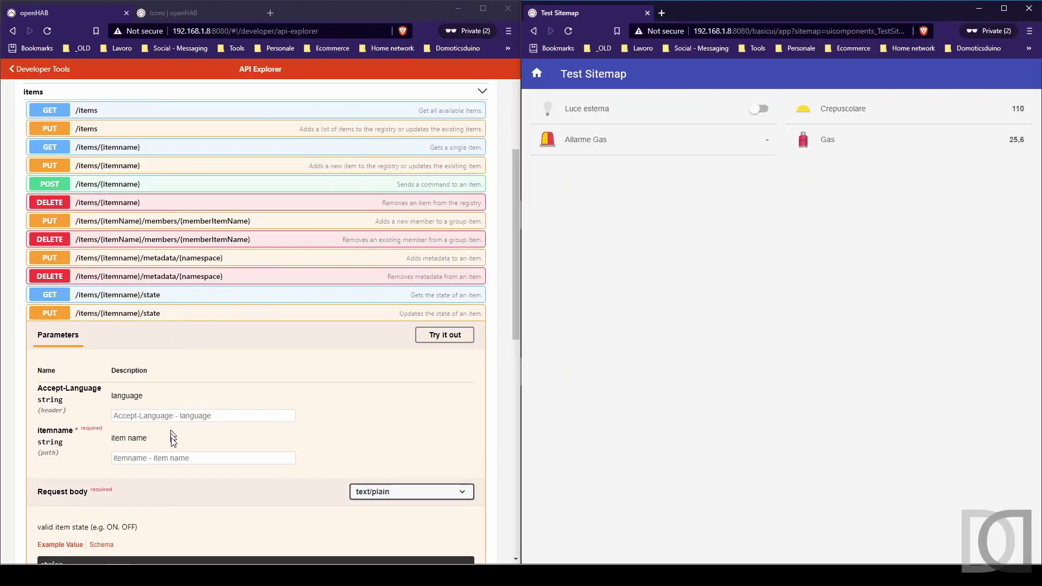
- Try out the state update request for item Gf_Kitchen_Sensor_Gas_Ppm with the value 60 and execute it
left_click(468, 331)
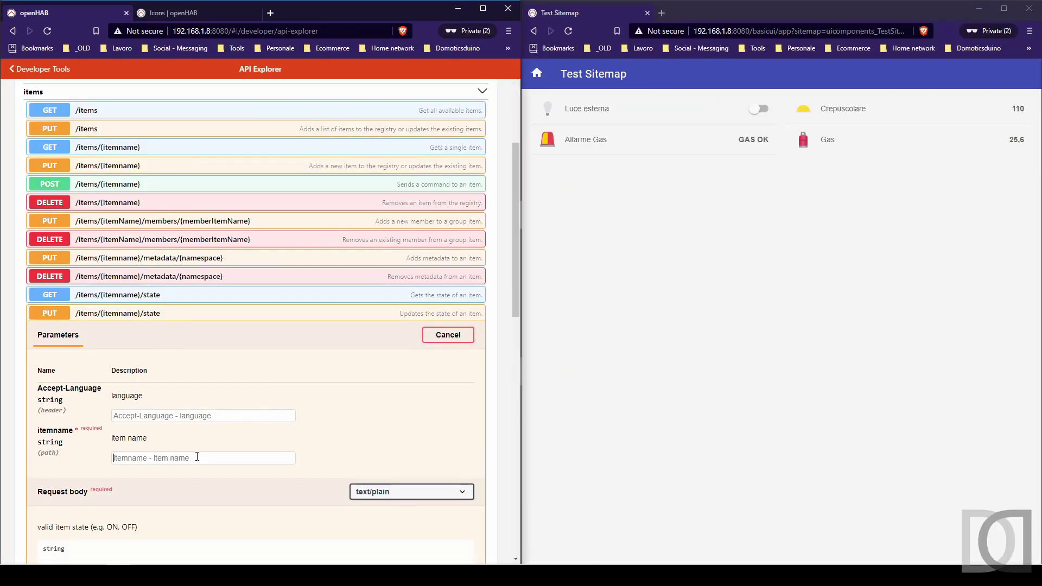
type("Gf_Kitchen_Sensor_Gas_Ppm")
scroll(234, 447, "down", 2)
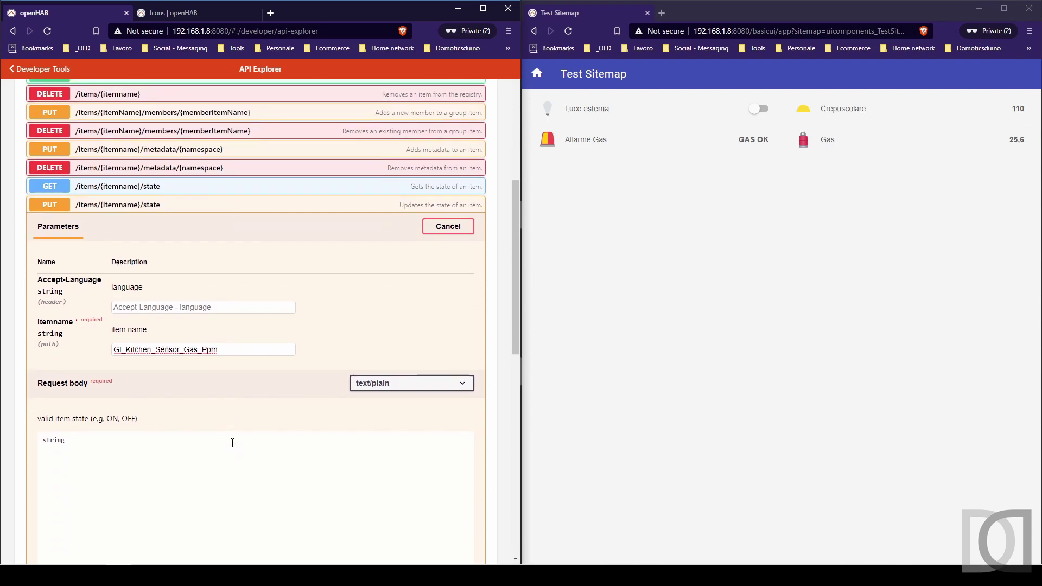
double_click(103, 443)
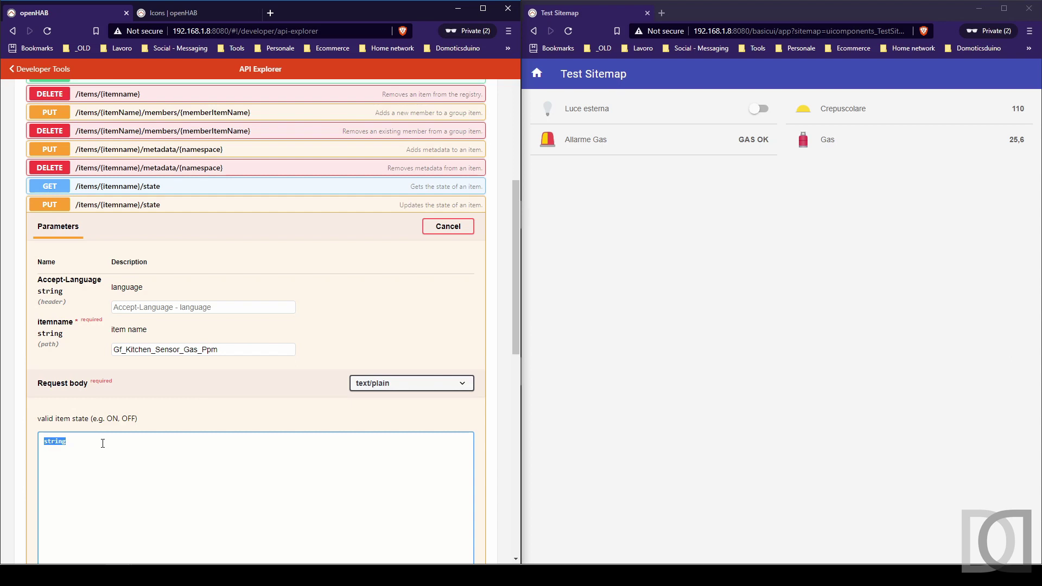
type("60")
scroll(490, 364, "down", 3)
left_click(254, 460)
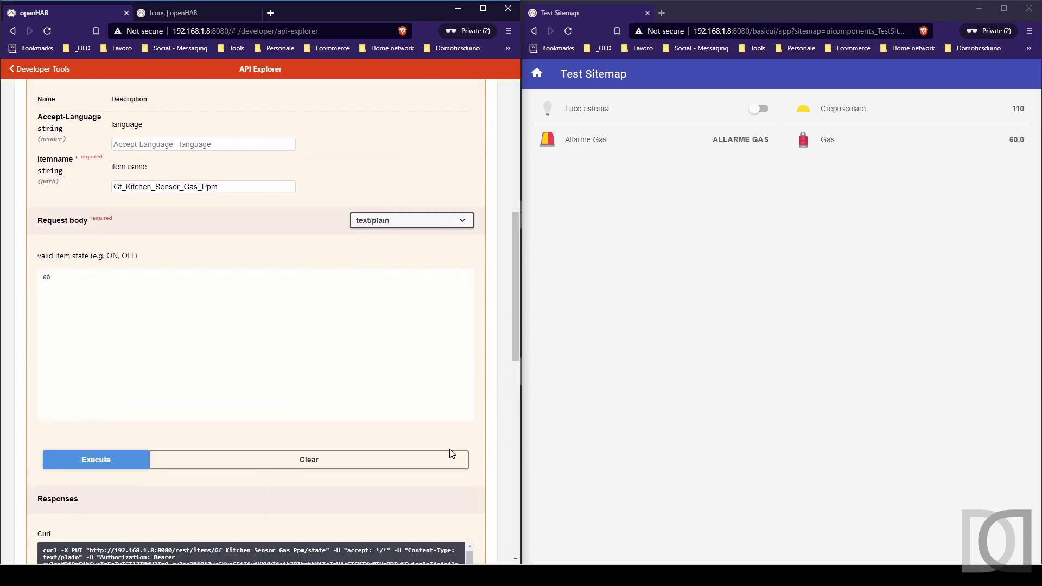
- Change the request body to 50 and execute the state update for the gas sensor item again
left_click(75, 273)
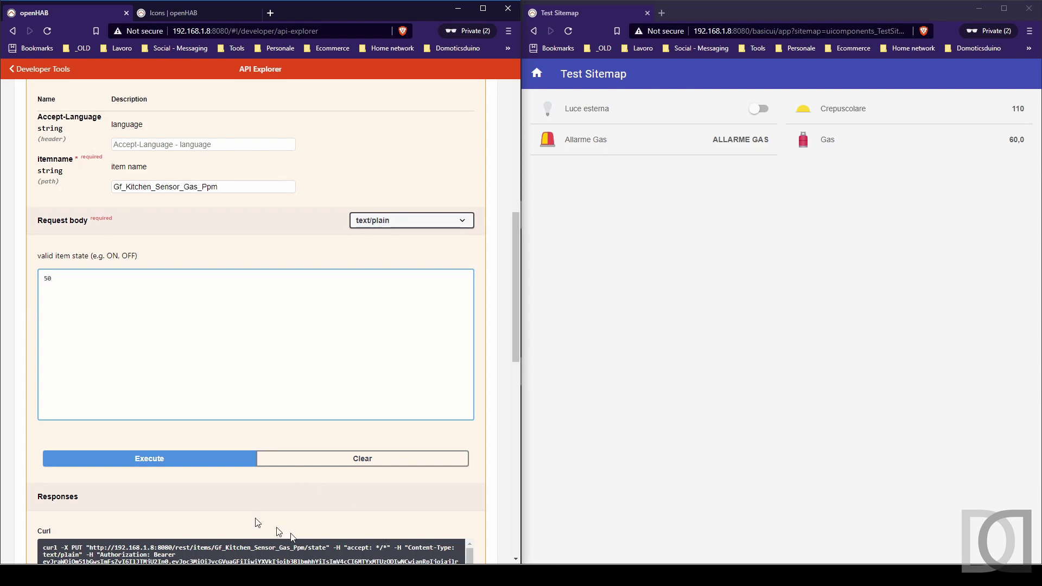
left_click(159, 459)
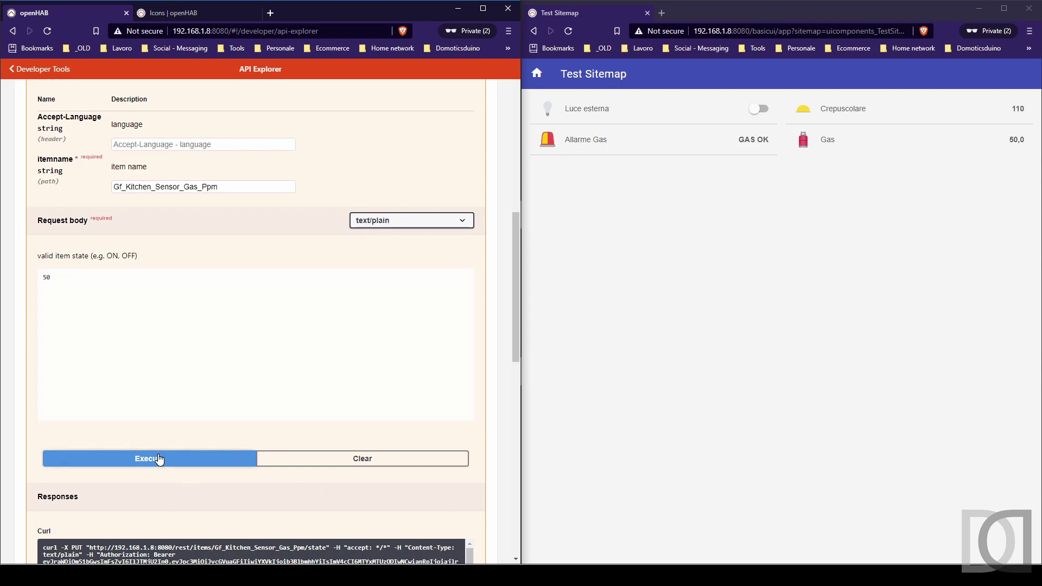